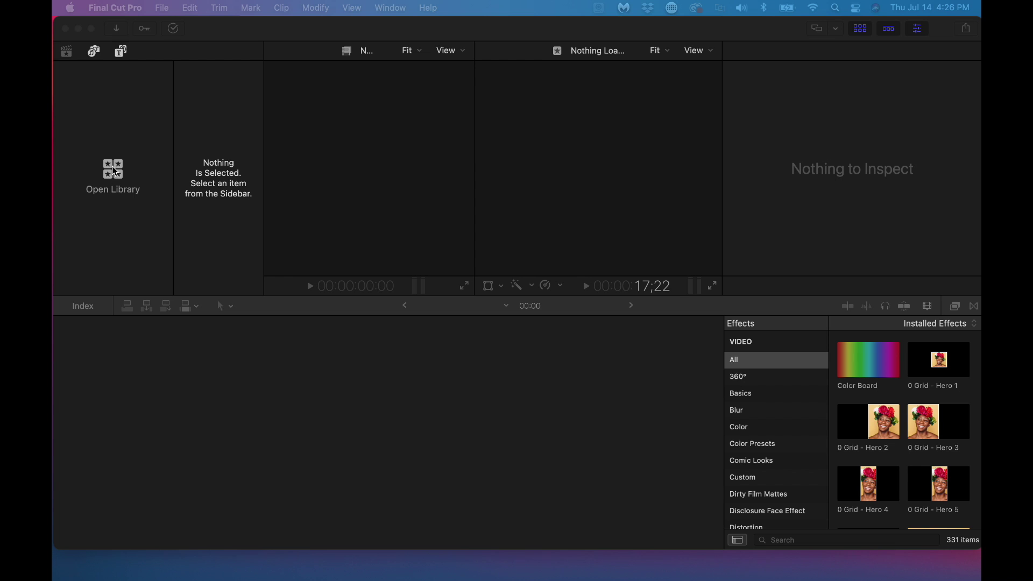
- Start a new library and save it to YouTube Videos for BBTV > Practice Project
left_click(113, 168)
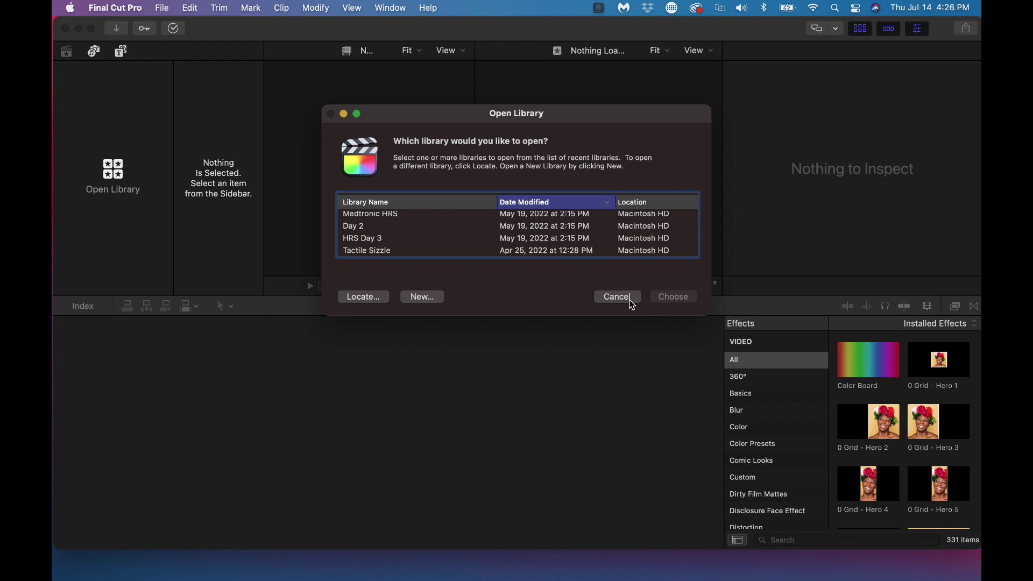
left_click(431, 302)
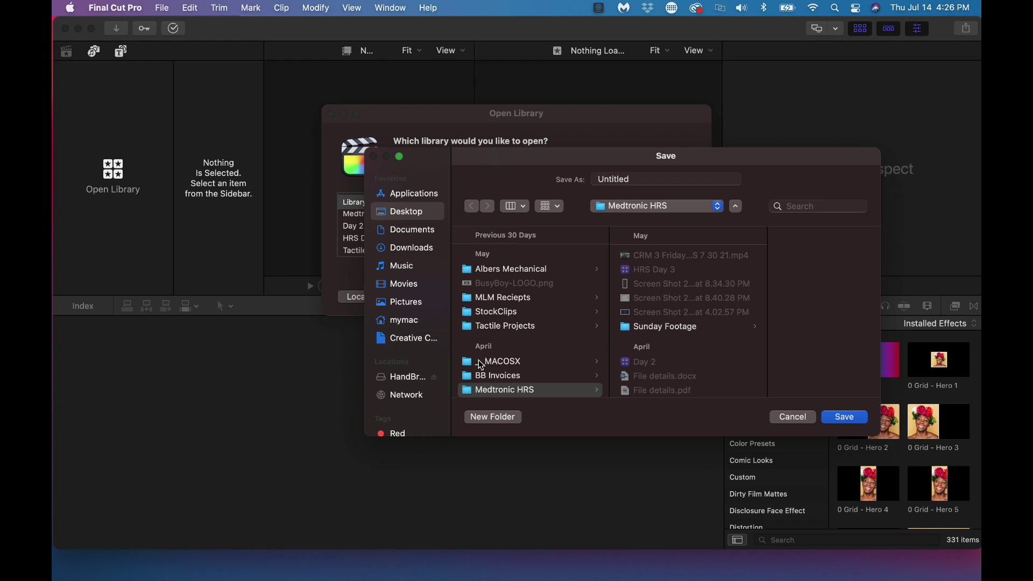
scroll(530, 272, "down", 10)
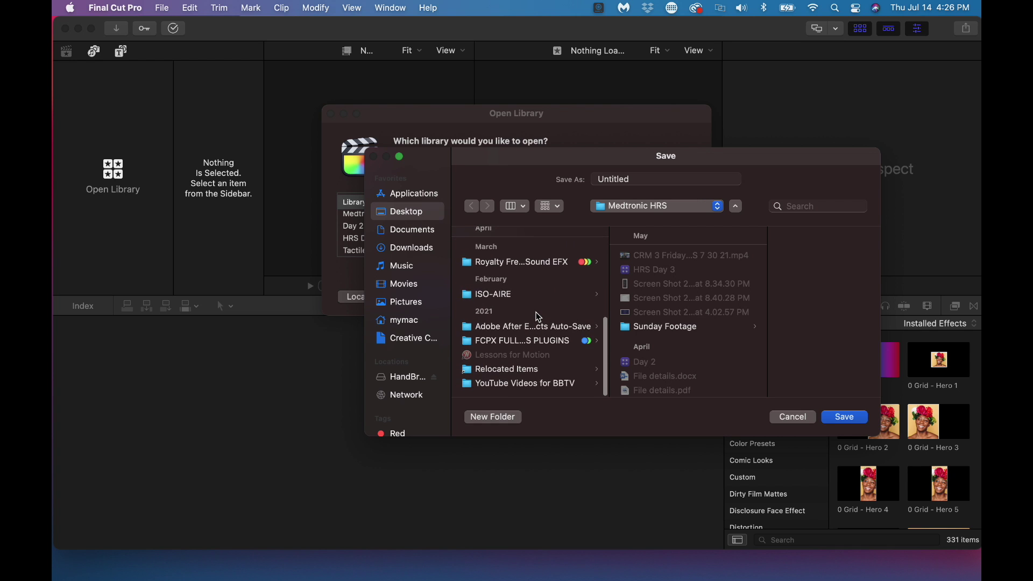
scroll(537, 317, "up", 2)
scroll(537, 318, "down", 2)
left_click(549, 383)
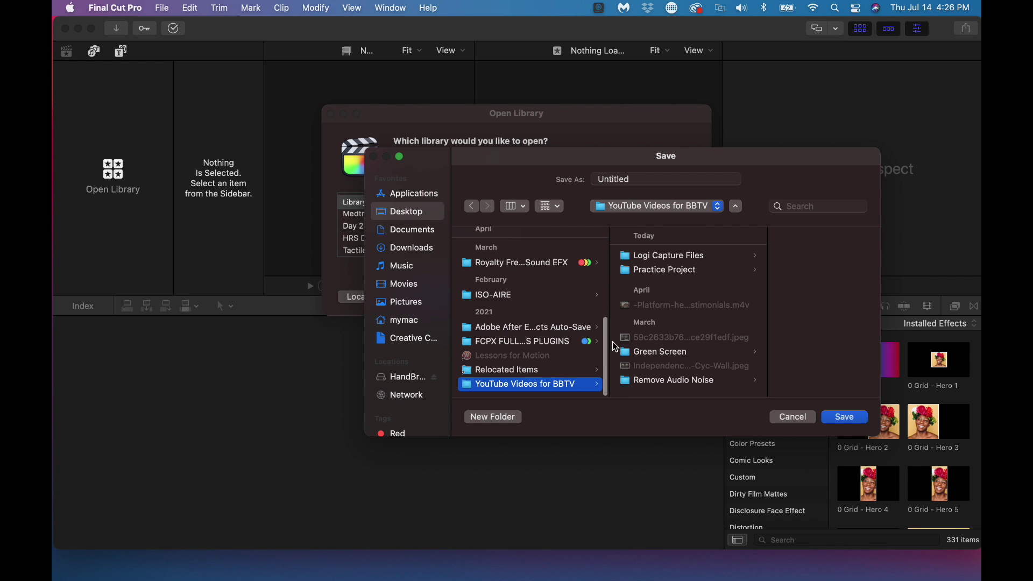
left_click(681, 273)
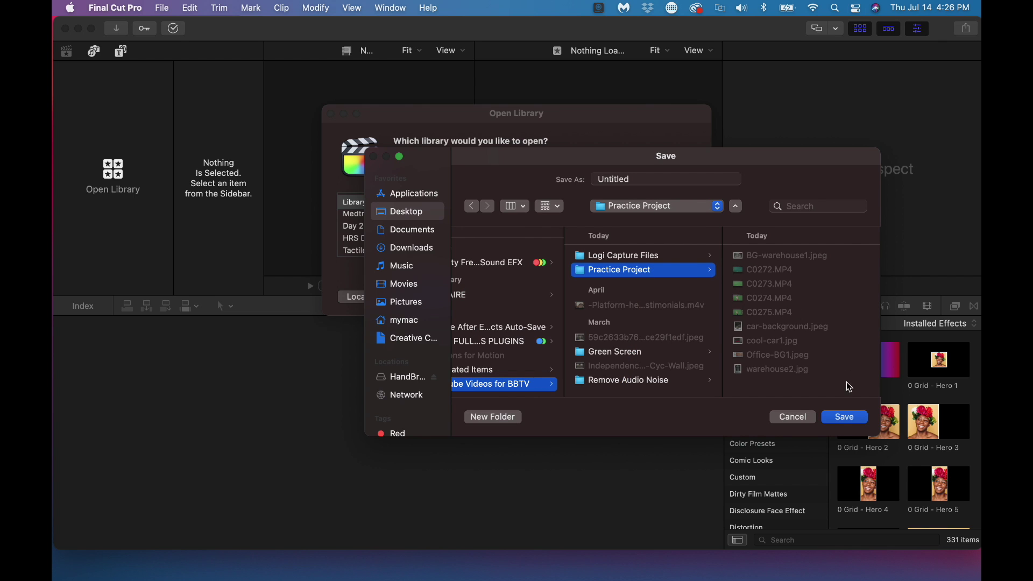
- Save the library in Practice Project and rename it 'Final Cut Pro Tutorial For Beginners'
left_click(845, 418)
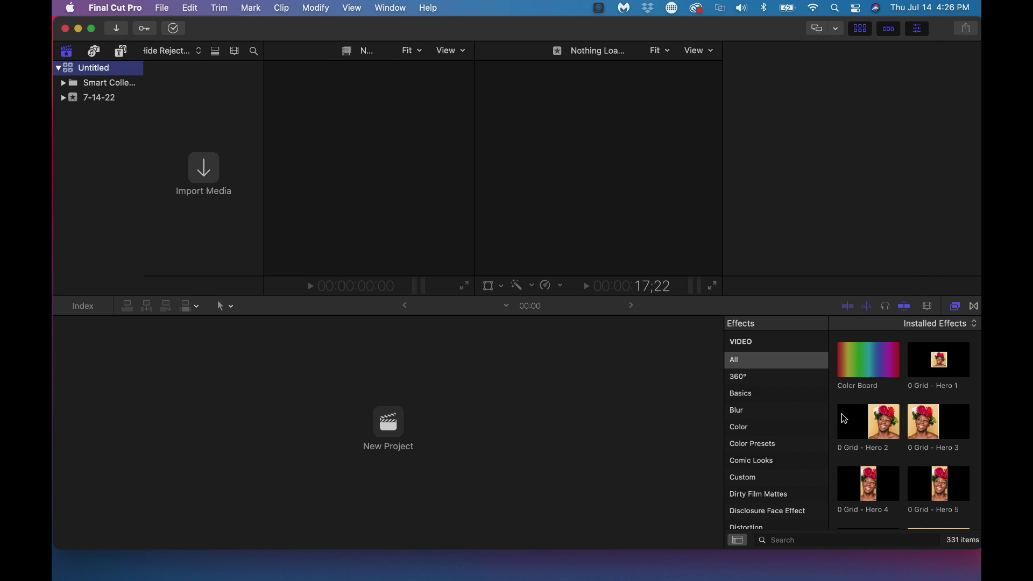
left_click(93, 69)
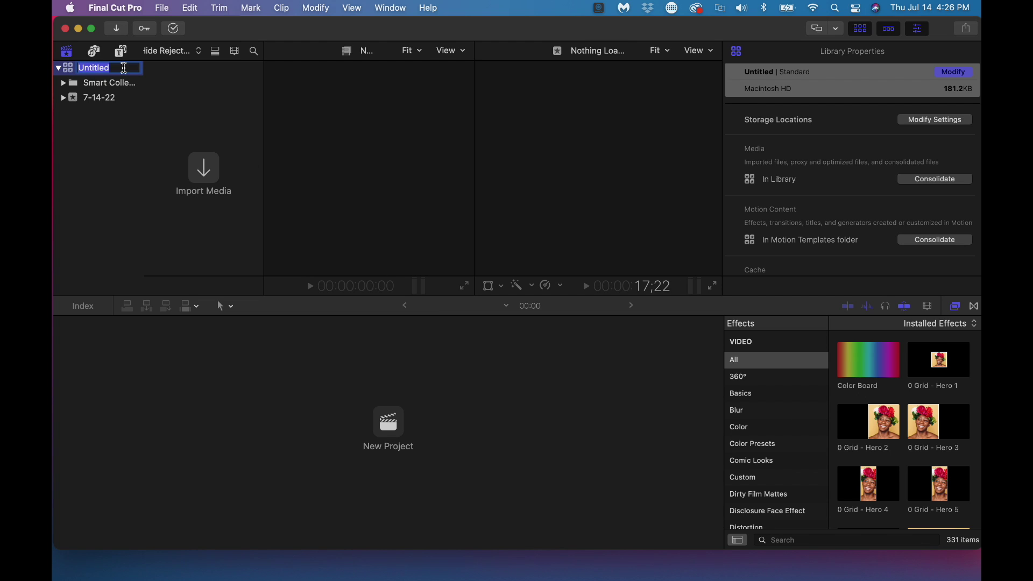
type("Fi")
type("nal Cut Pro Tutori")
type("al")
type(" For Be")
type("ginne")
type("rs")
key("Return")
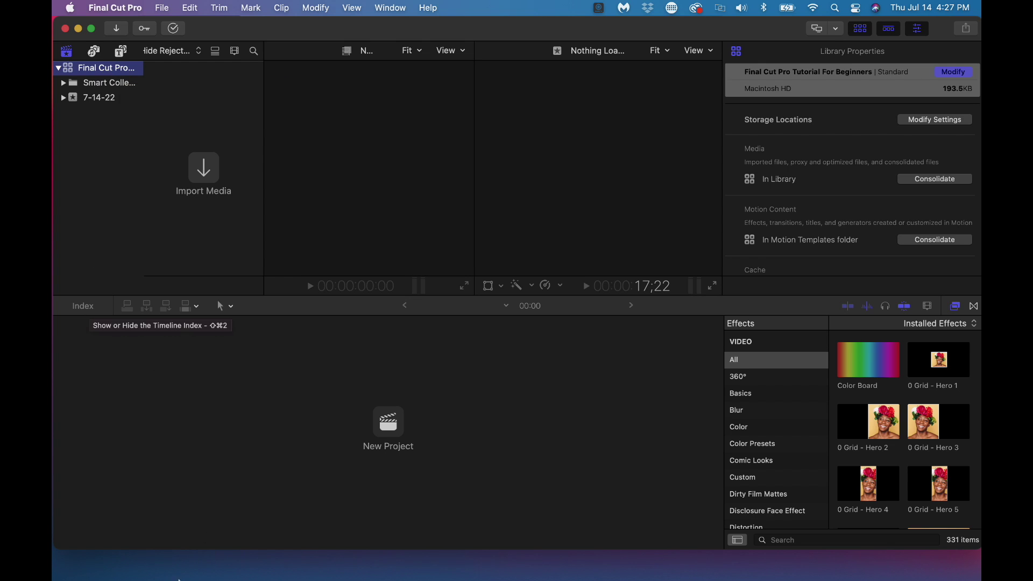
left_click(76, 565)
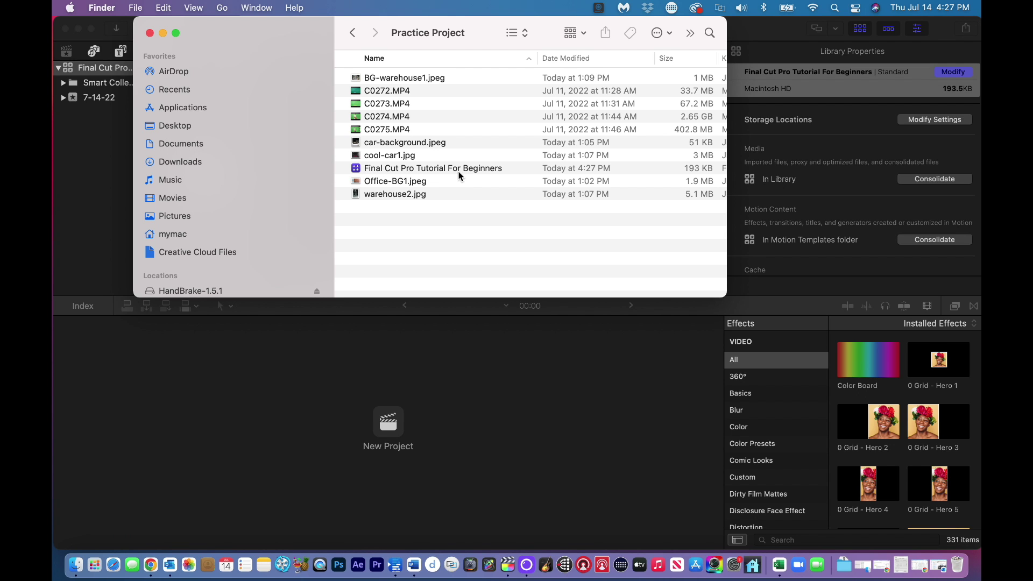
left_click(151, 33)
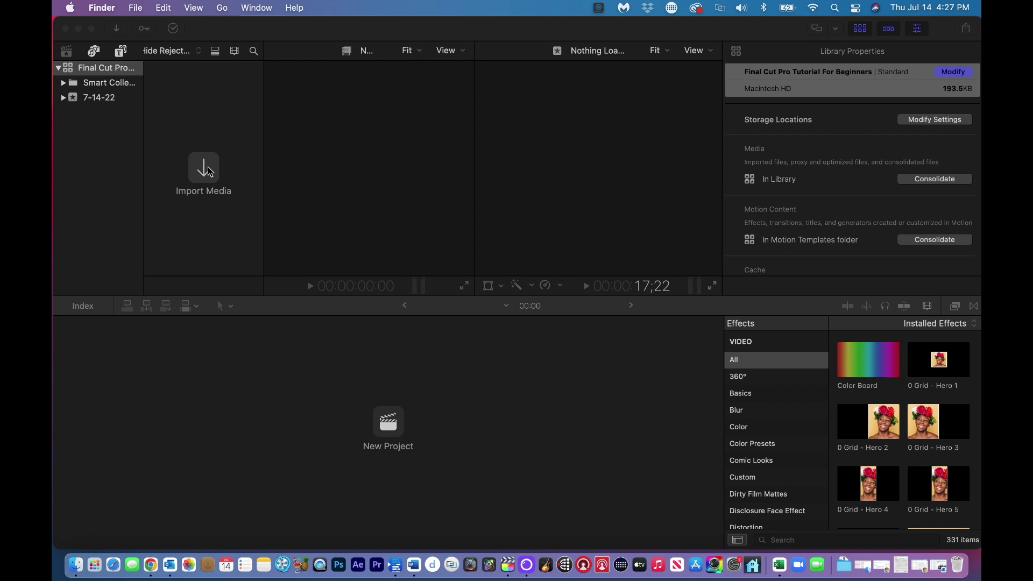
- Return to Final Cut Pro and open the Media Import window via Import Media
left_click(214, 126)
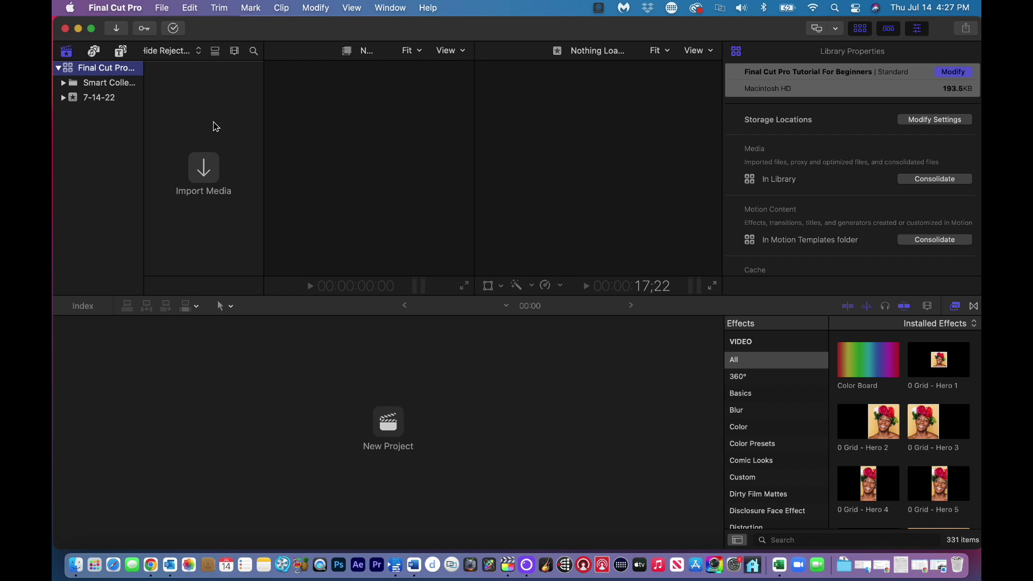
left_click(162, 8)
mouse_move(189, 97)
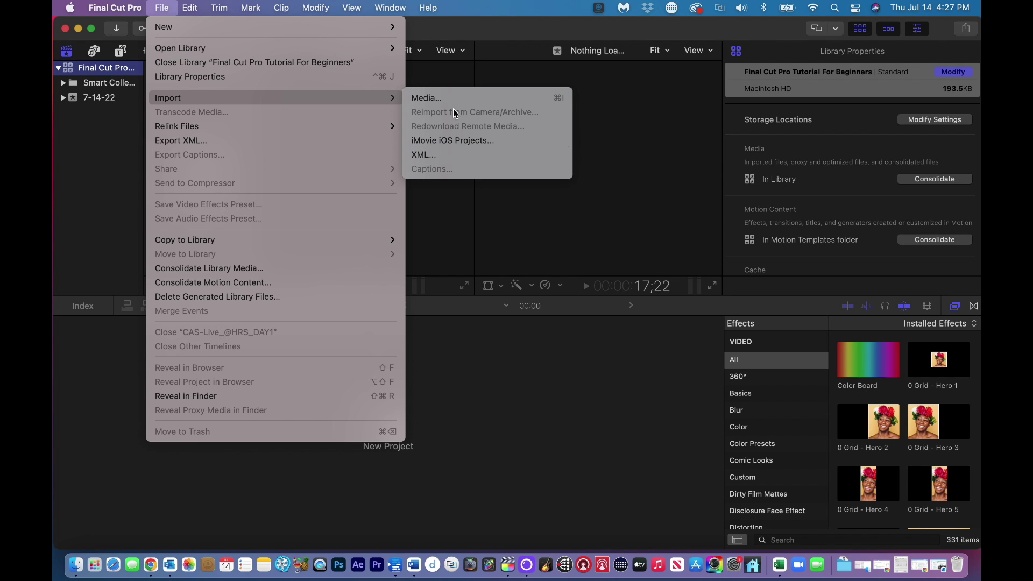
left_click(433, 213)
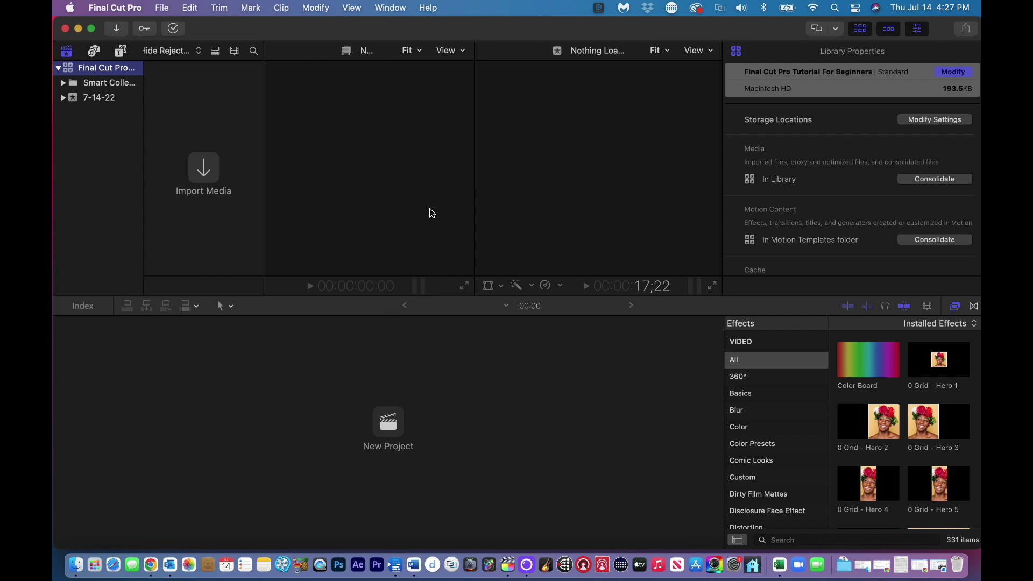
left_click(205, 168)
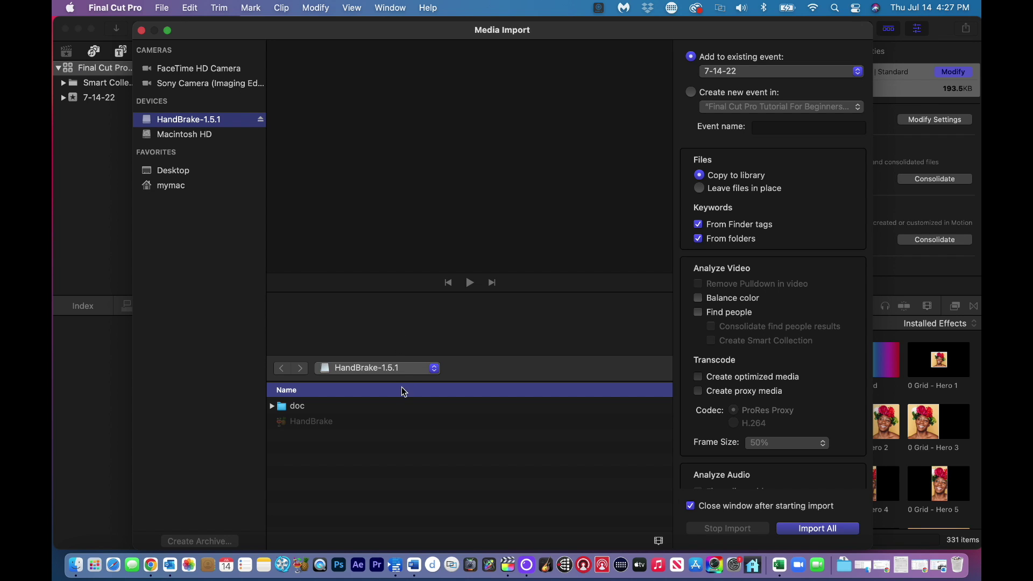
- In Media Import, browse to Desktop > YouTube Videos for BBTV > Practice Project
left_click(401, 369)
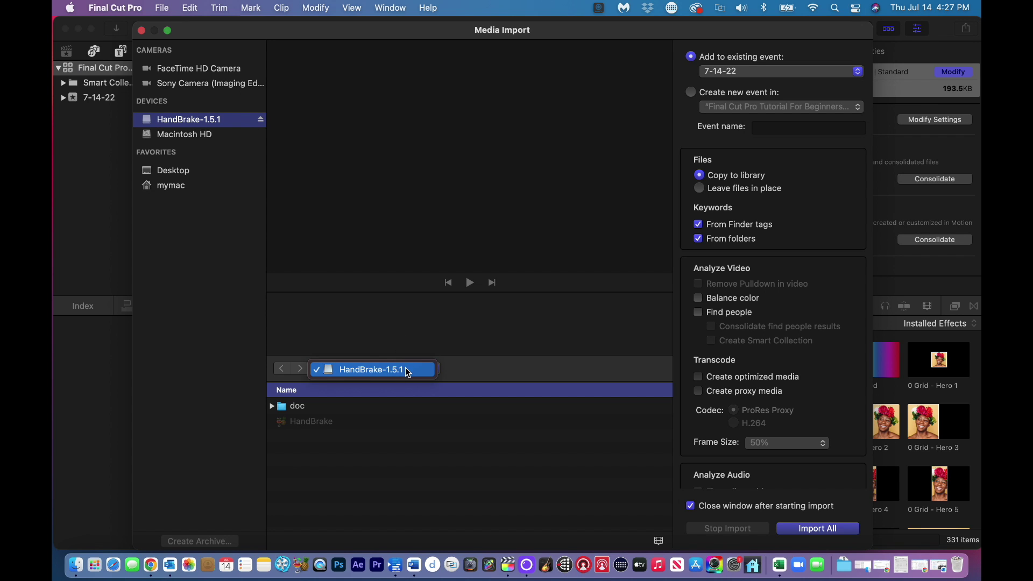
left_click(183, 178)
left_click(183, 178)
scroll(374, 440, "down", 5)
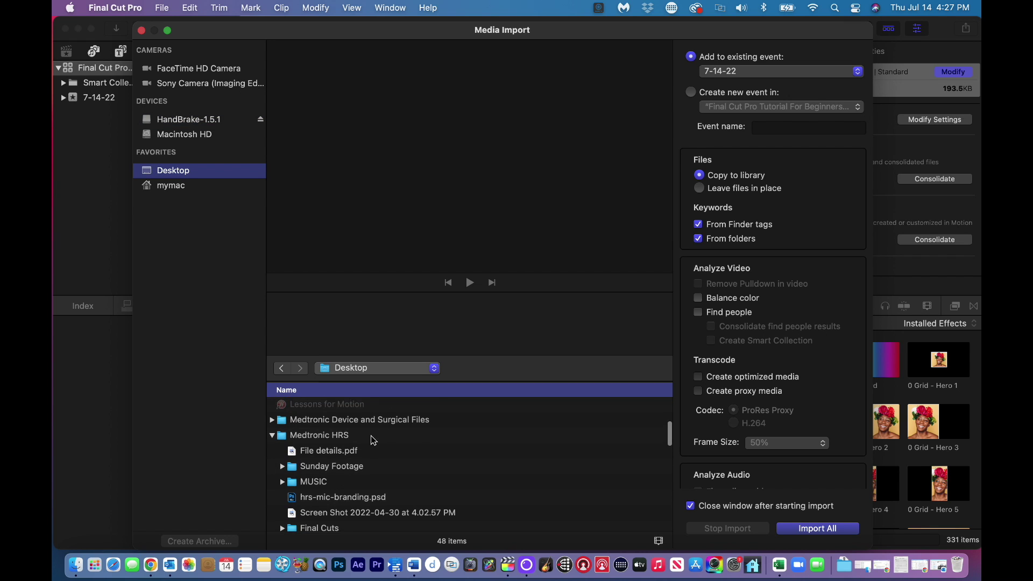
scroll(374, 440, "down", 6)
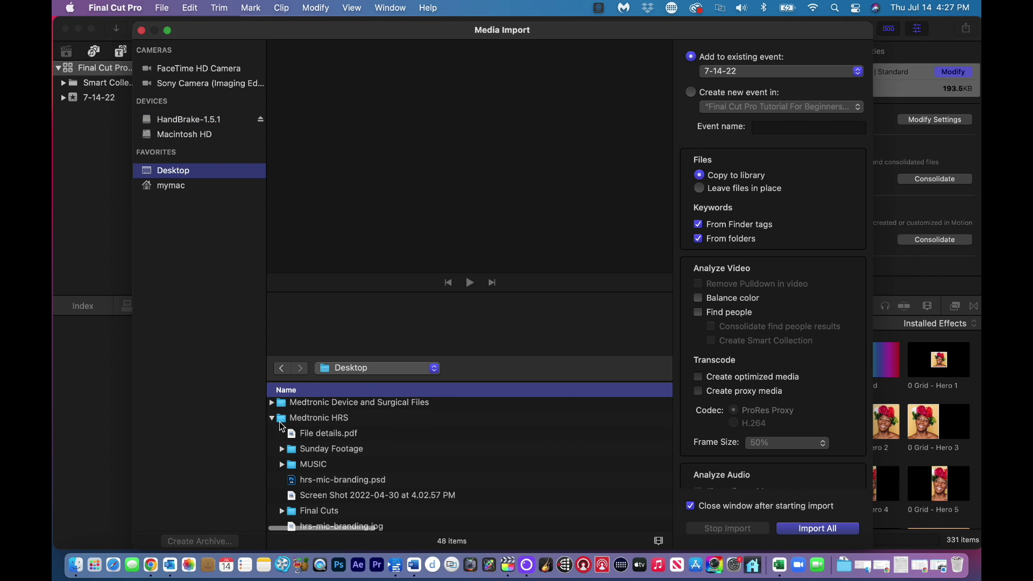
scroll(329, 438, "down", 2)
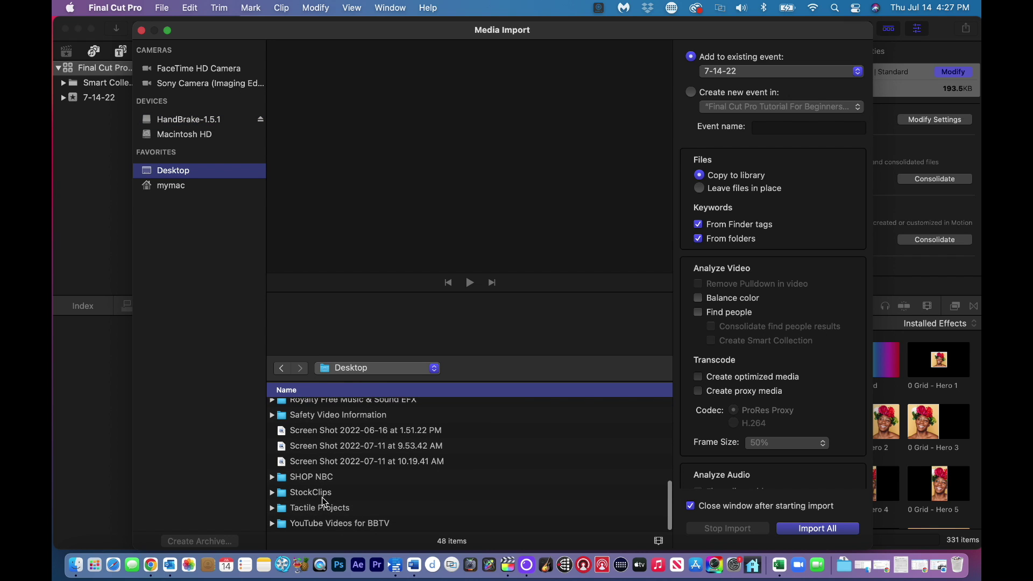
scroll(322, 495, "down", 1)
scroll(321, 495, "right", 2)
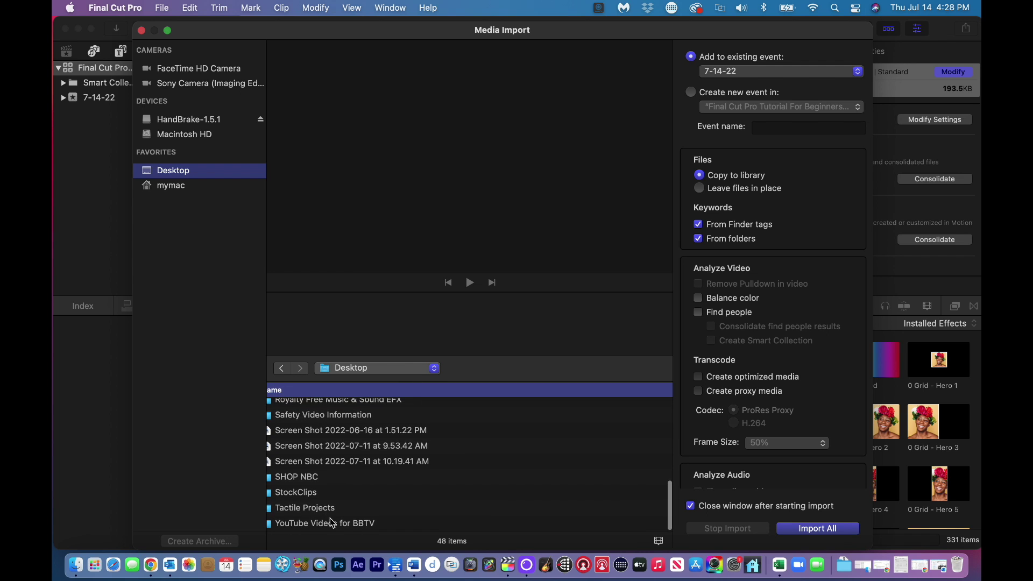
double_click(332, 519)
double_click(343, 517)
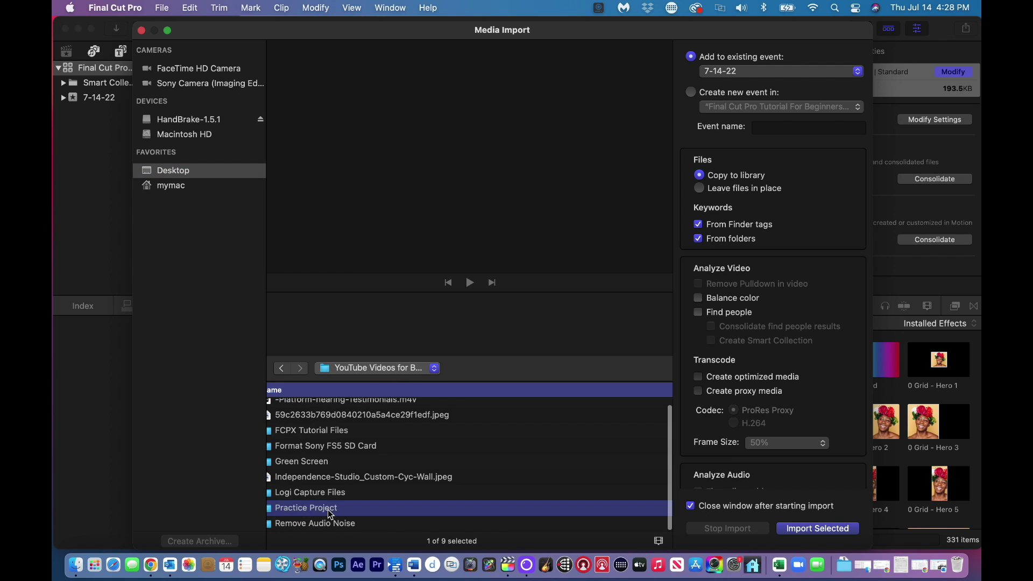
scroll(331, 479, "right", 1)
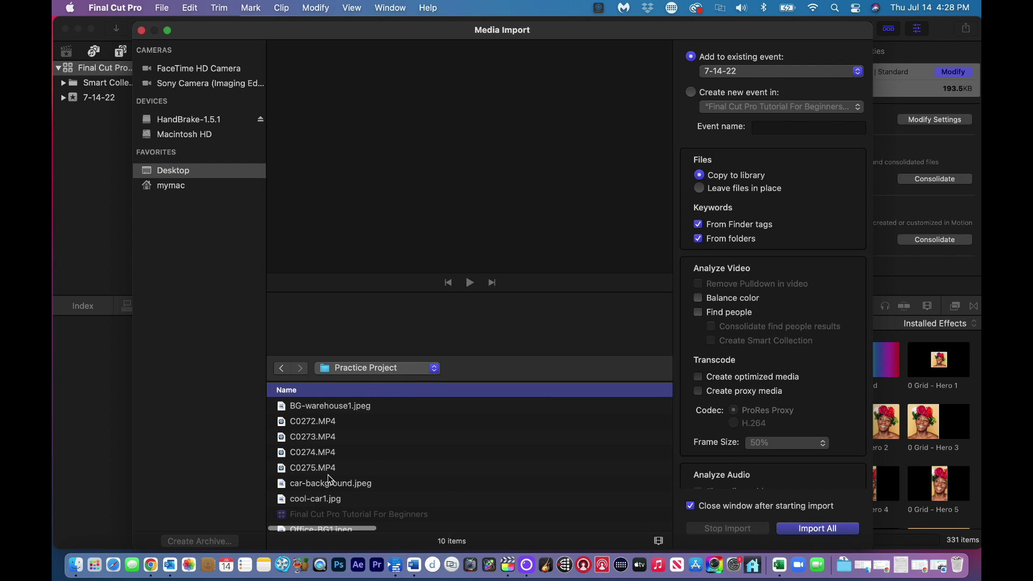
- Select the background images and clips C0272–C0275, then import all nine files
left_click(306, 406)
scroll(322, 484, "down", 2)
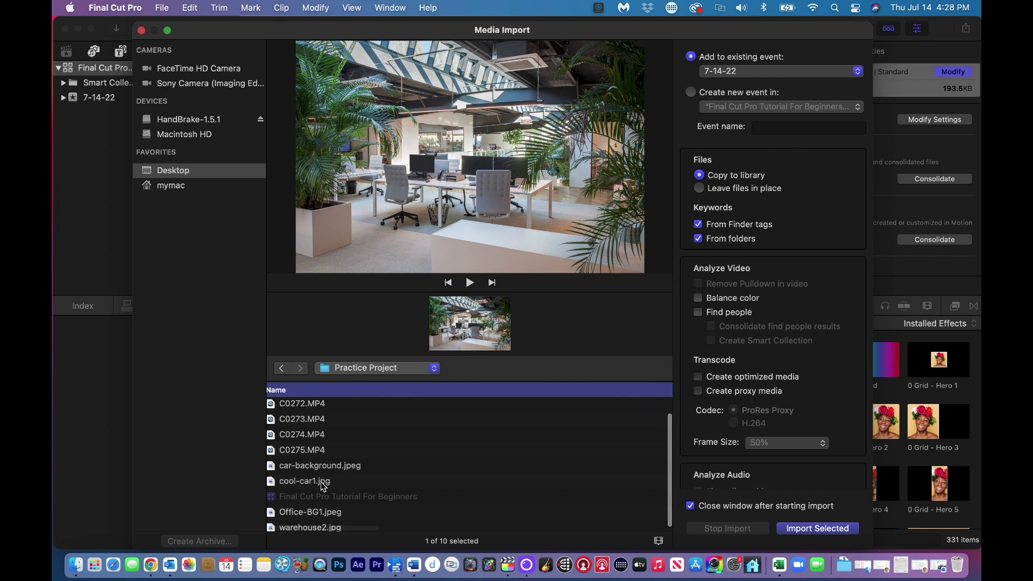
scroll(321, 481, "left", 2)
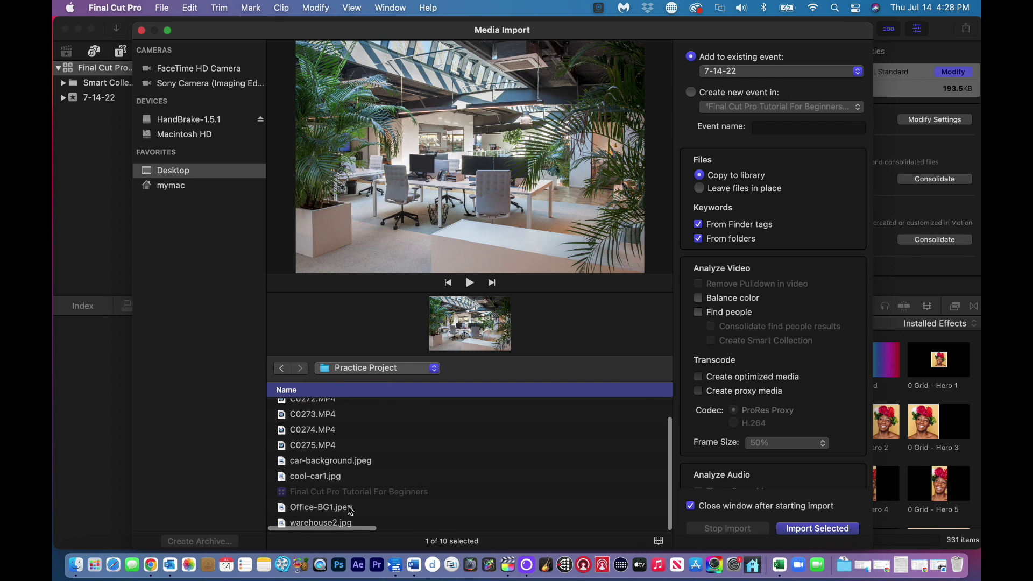
left_click_drag(321, 522, 324, 464)
left_click(321, 445, "super")
left_click(321, 415, "super")
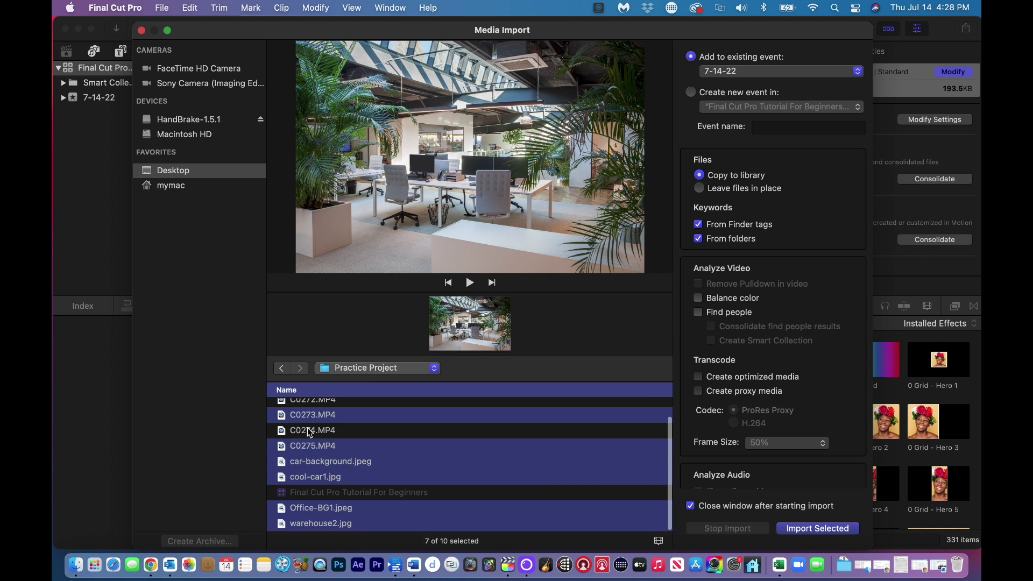
left_click(311, 431, "super")
left_click(312, 401, "super")
scroll(347, 450, "up", 2)
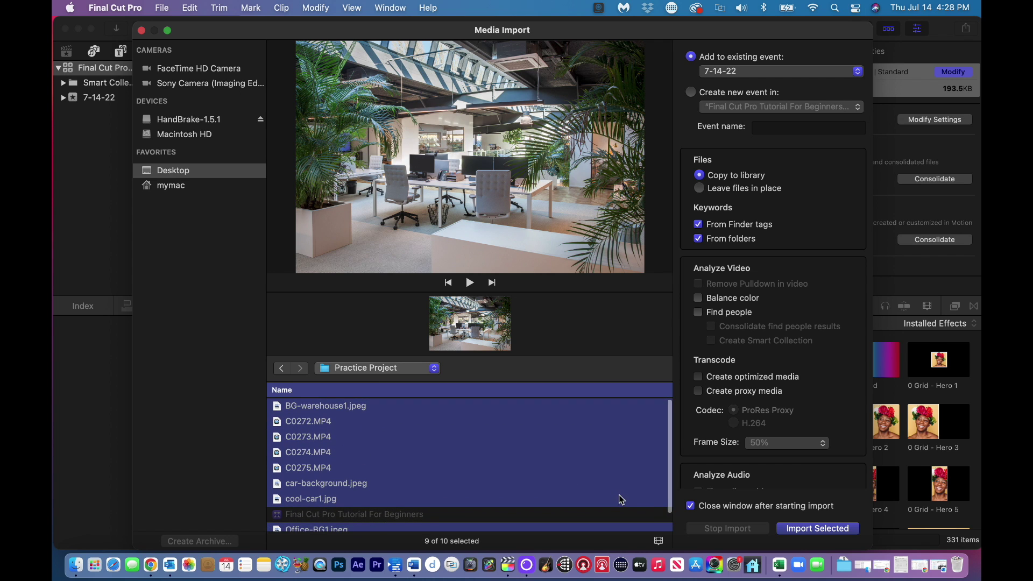
left_click(818, 529)
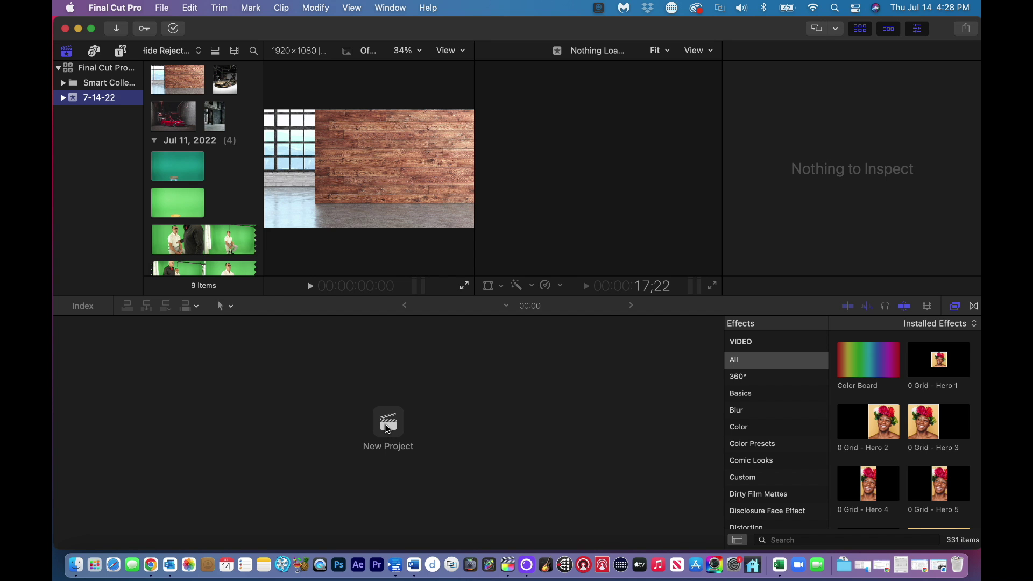
- Create a project named 'Final cut pro for beginners' in the 7-14-22 event
left_click(387, 428)
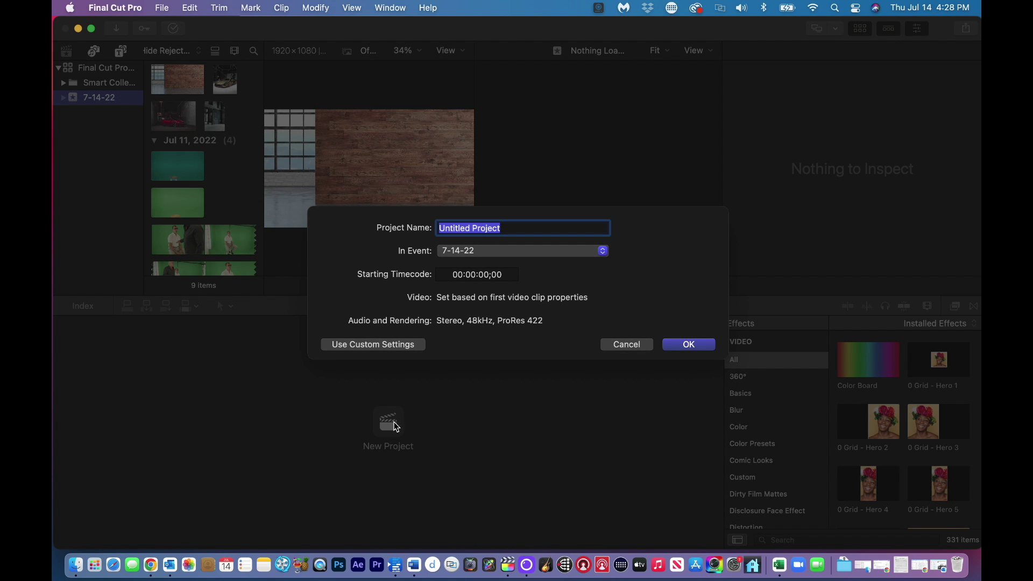
type("Final cut pro for beginners")
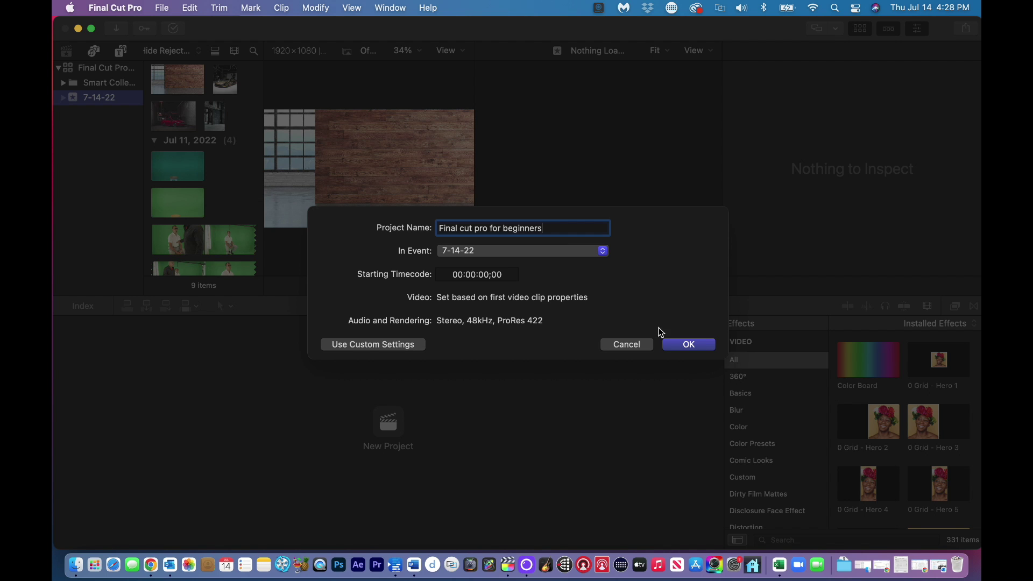
left_click(690, 345)
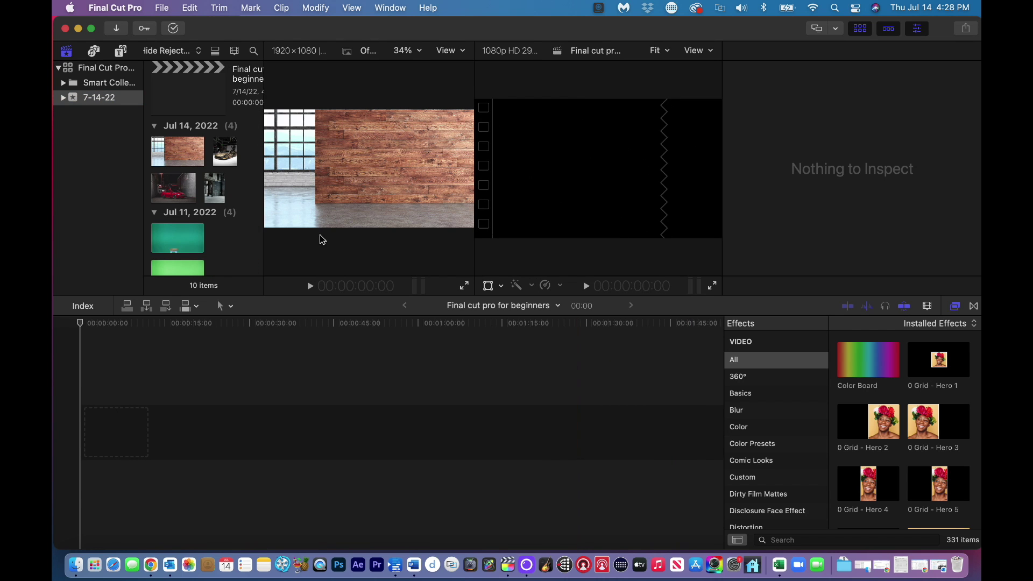
- Select the new project and skim the Jul 11 green-screen clips, including the wide seated shot
left_click(198, 99)
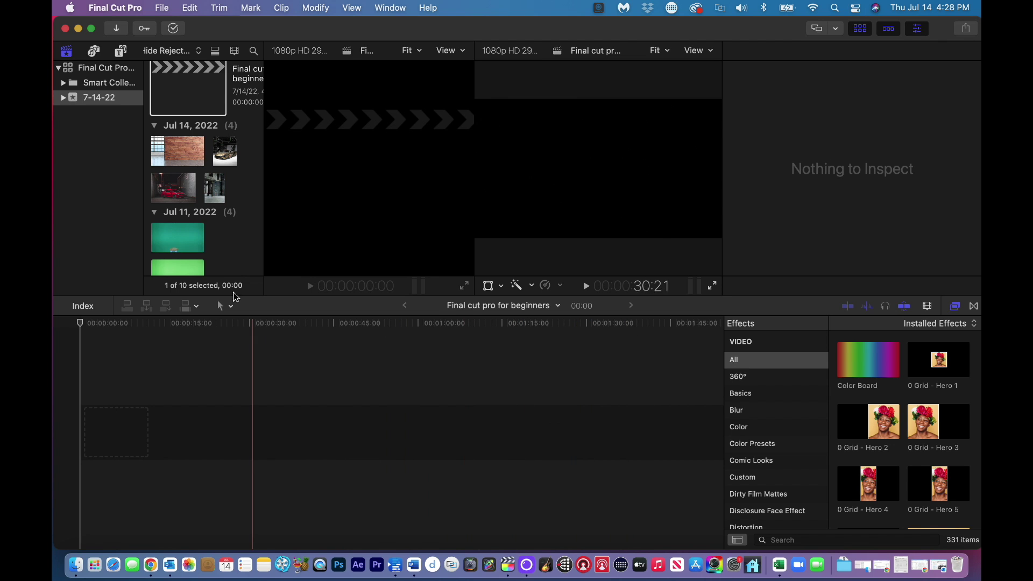
scroll(229, 225, "down", 5)
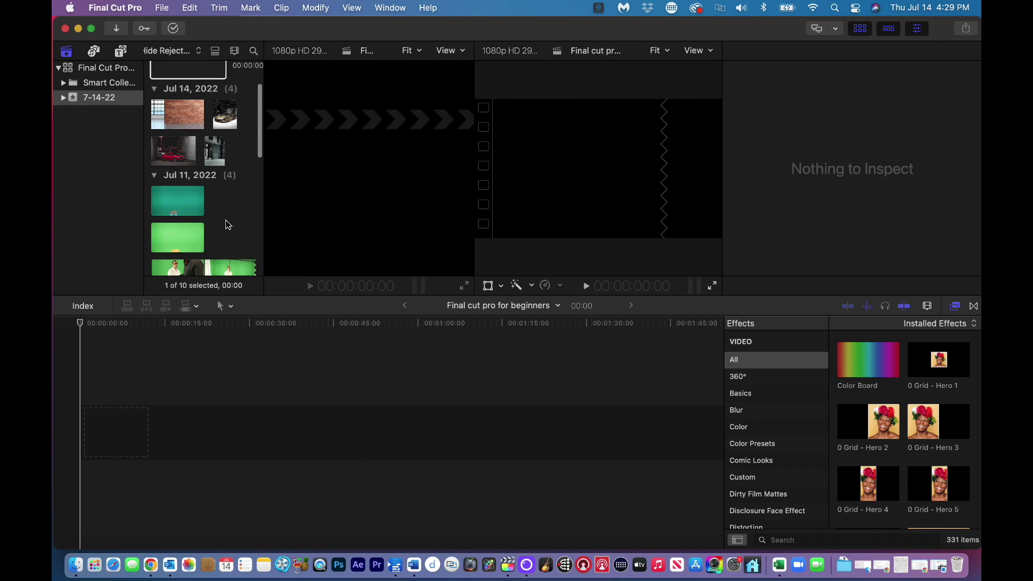
scroll(234, 217, "down", 3)
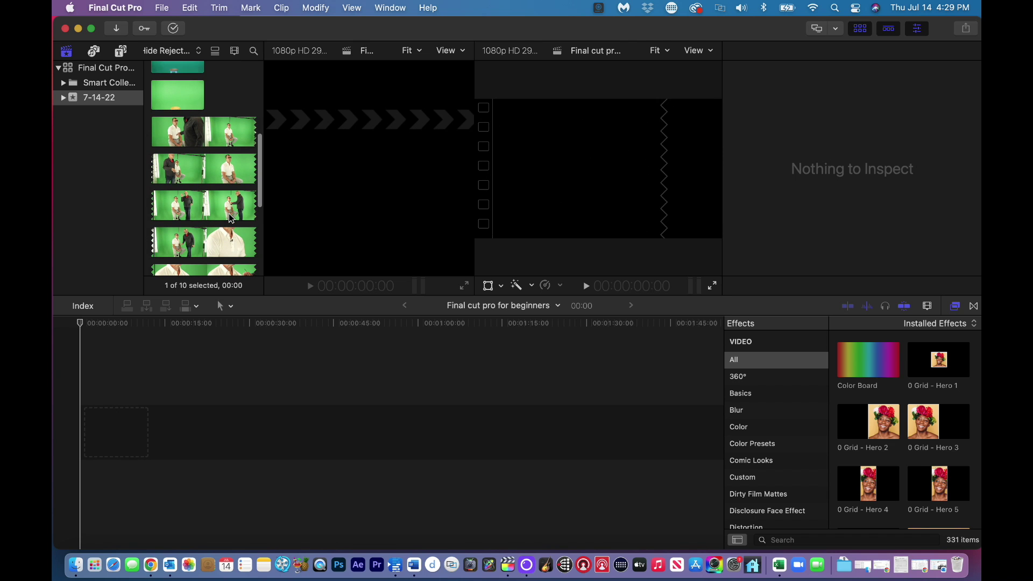
left_click(233, 215)
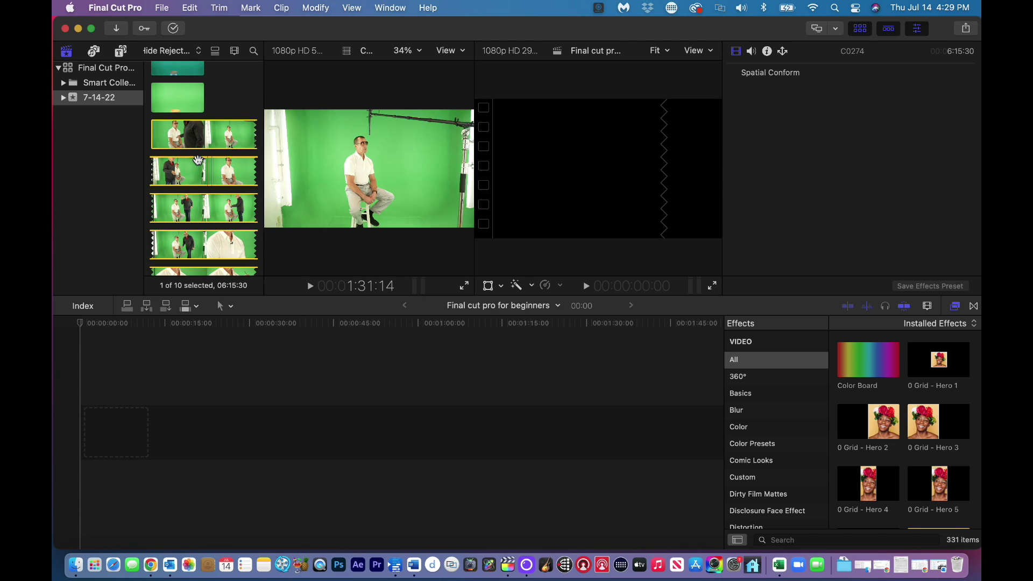
scroll(210, 175, "down", 3)
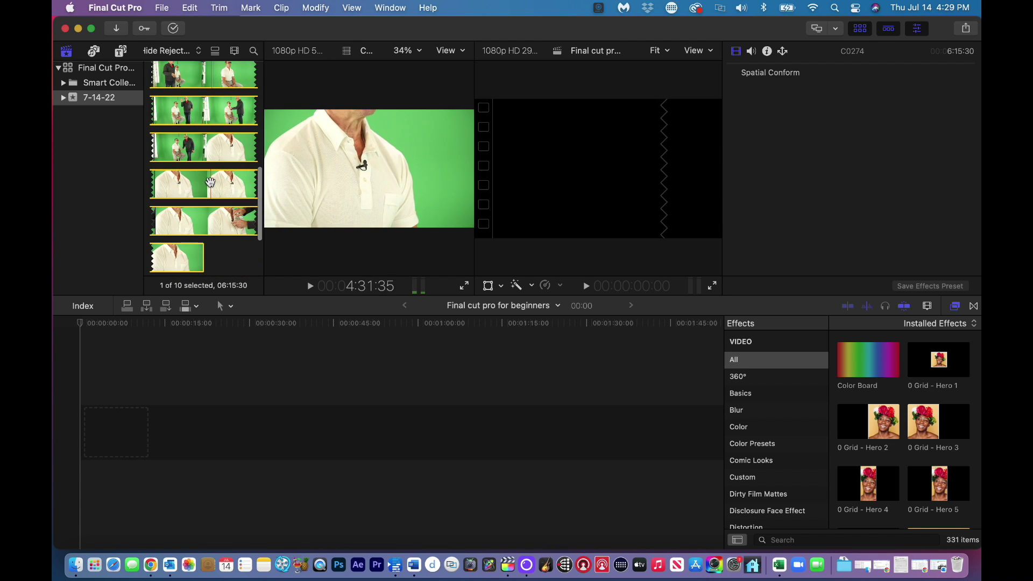
scroll(218, 247, "down", 4)
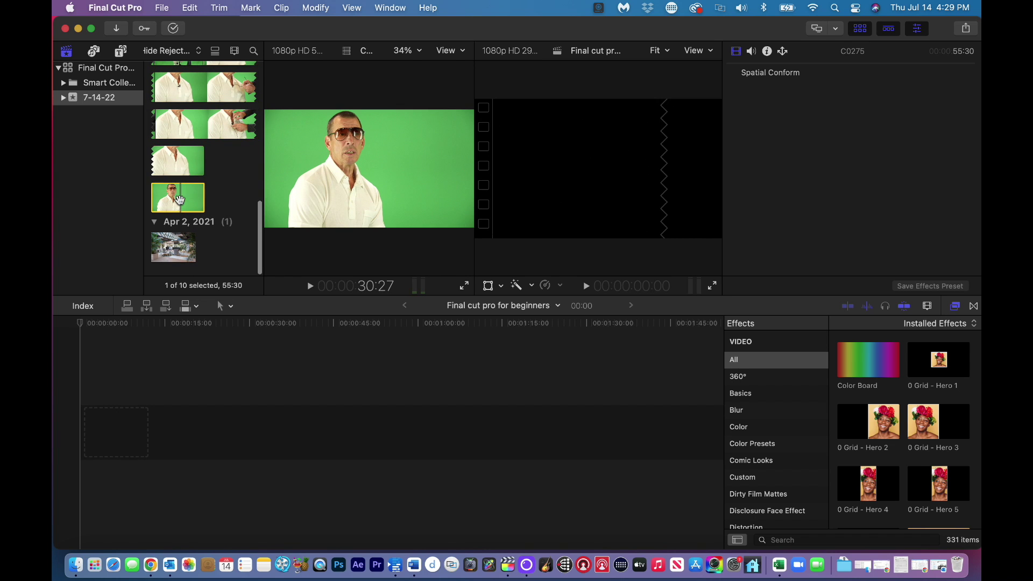
- Drag the close-up clip into the timeline, connect a second copy above, then delete both
left_click_drag(178, 198, 188, 436)
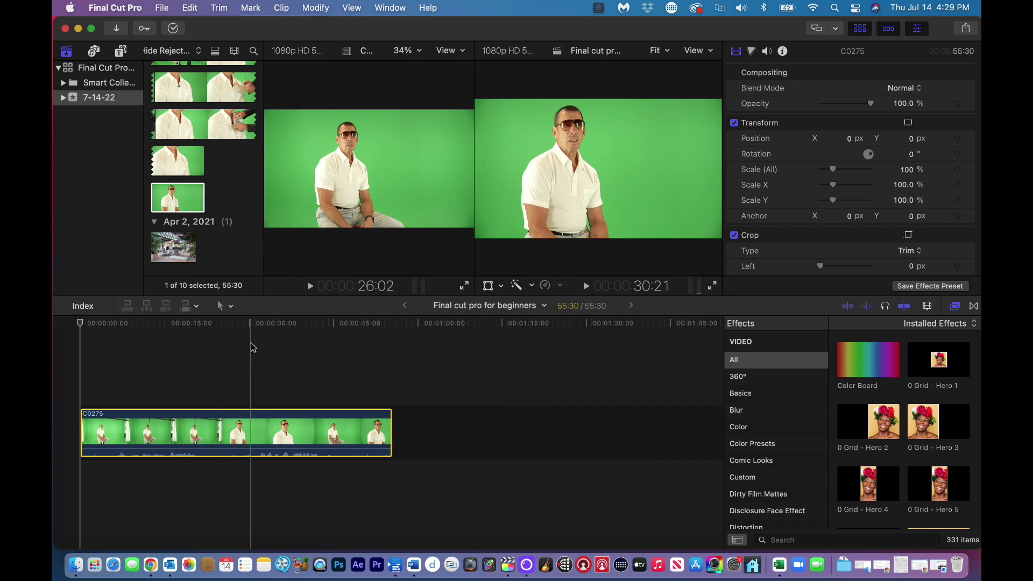
left_click(172, 196)
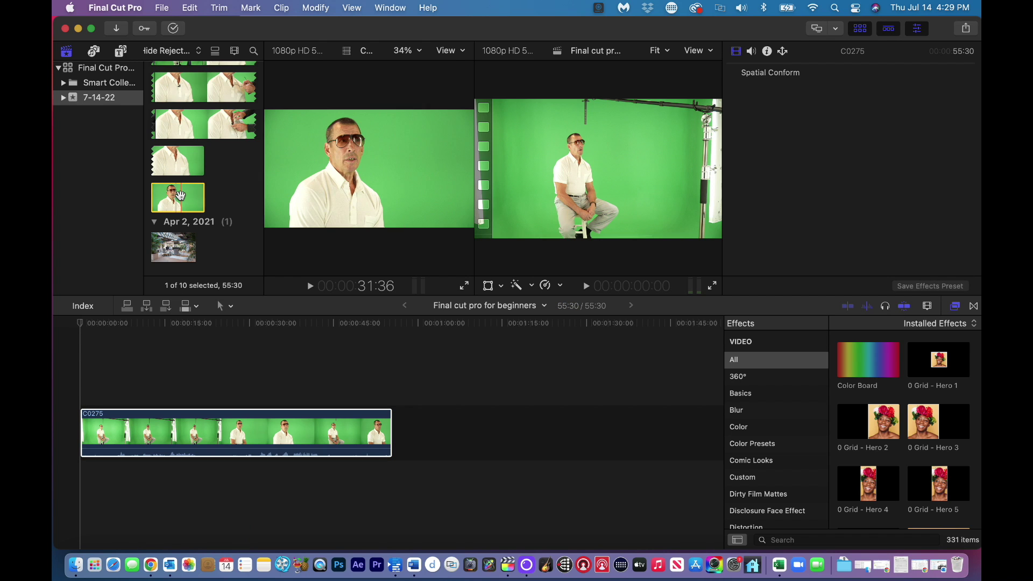
left_click_drag(190, 202, 222, 374)
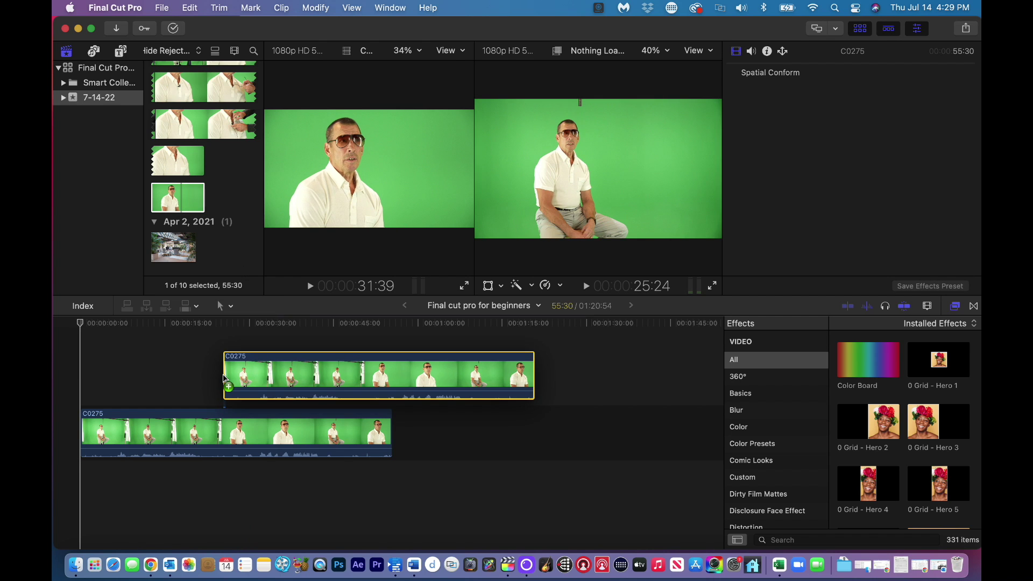
left_click(185, 199)
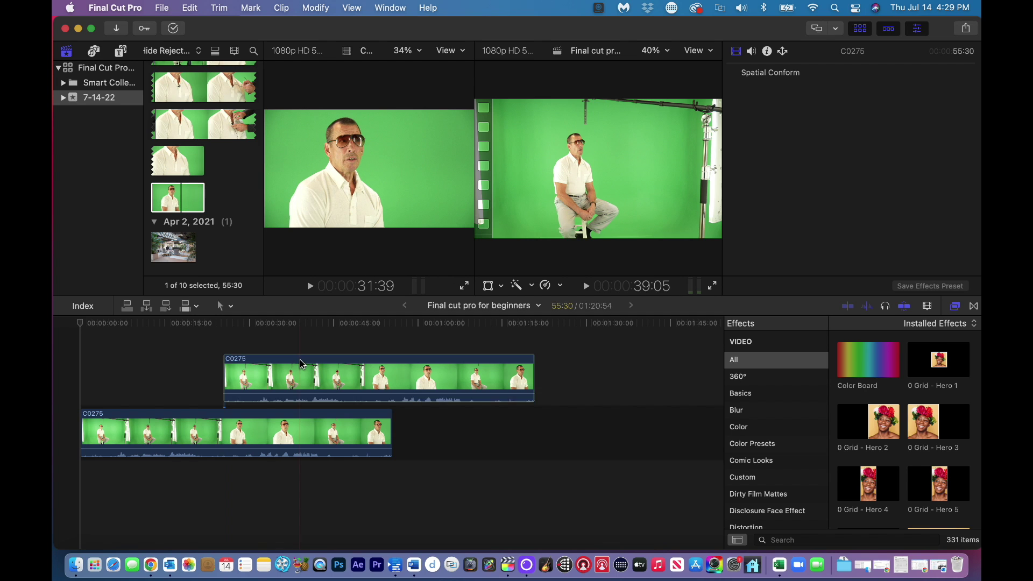
left_click(304, 374)
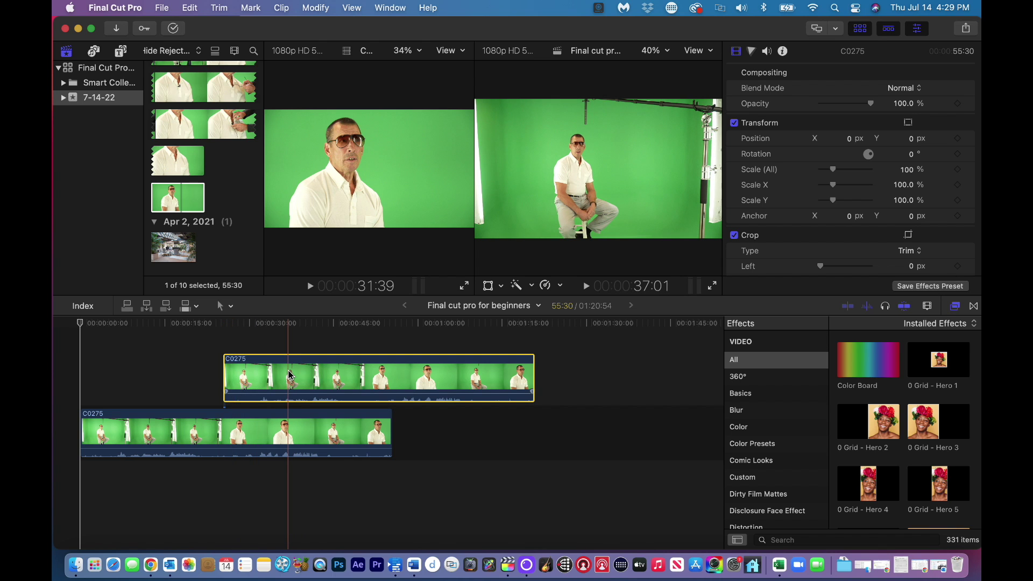
key("Delete")
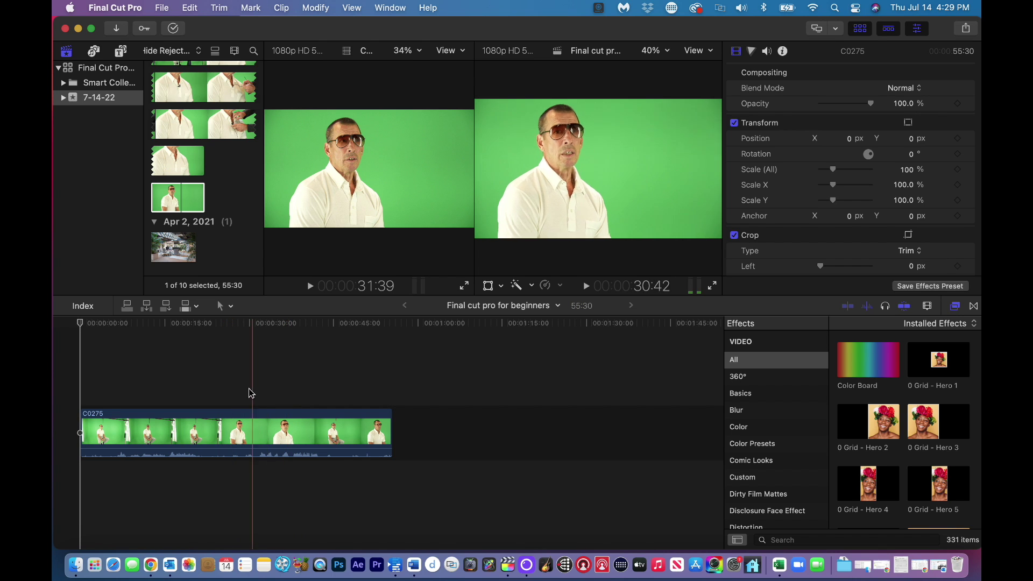
left_click(215, 427)
key("Delete")
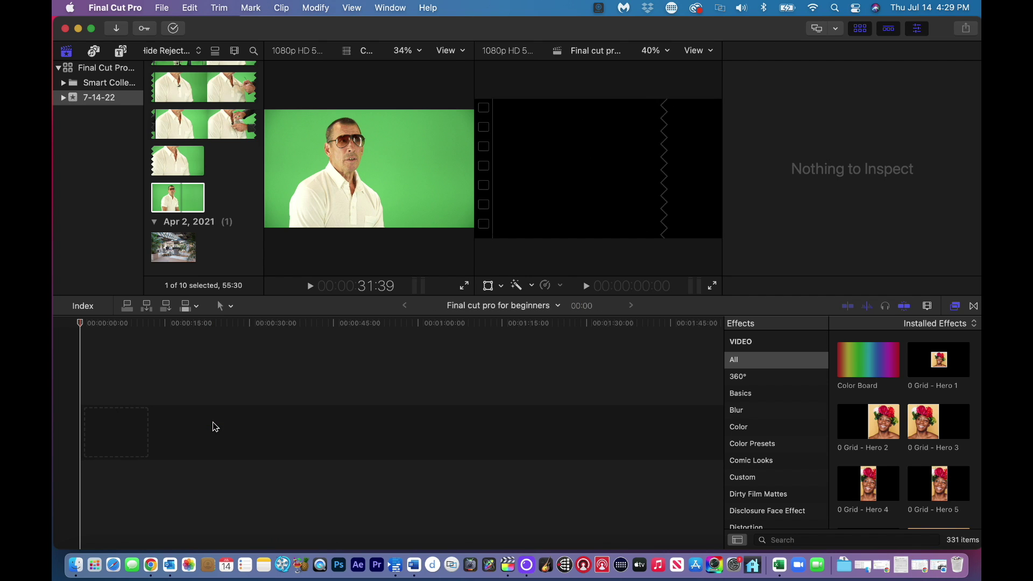
- Add the close-up clip with the edit buttons, connect a copy above, then remove it
left_click(176, 203)
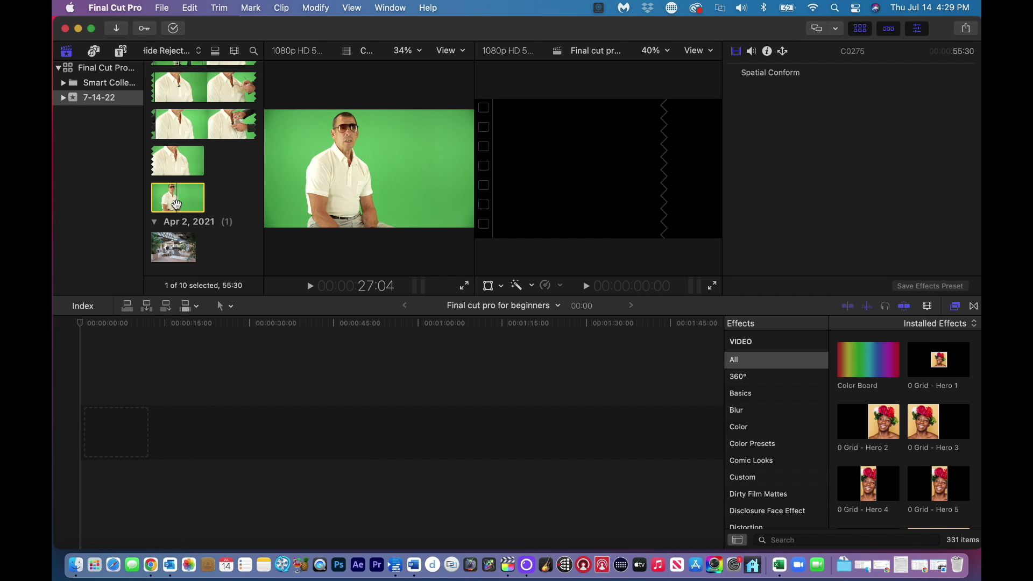
left_click(143, 334)
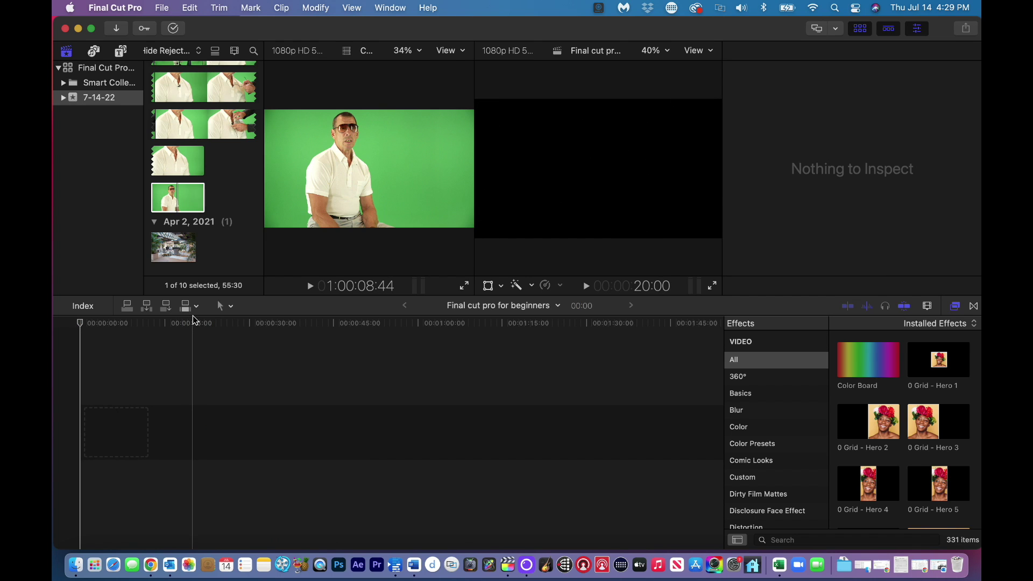
left_click(146, 305)
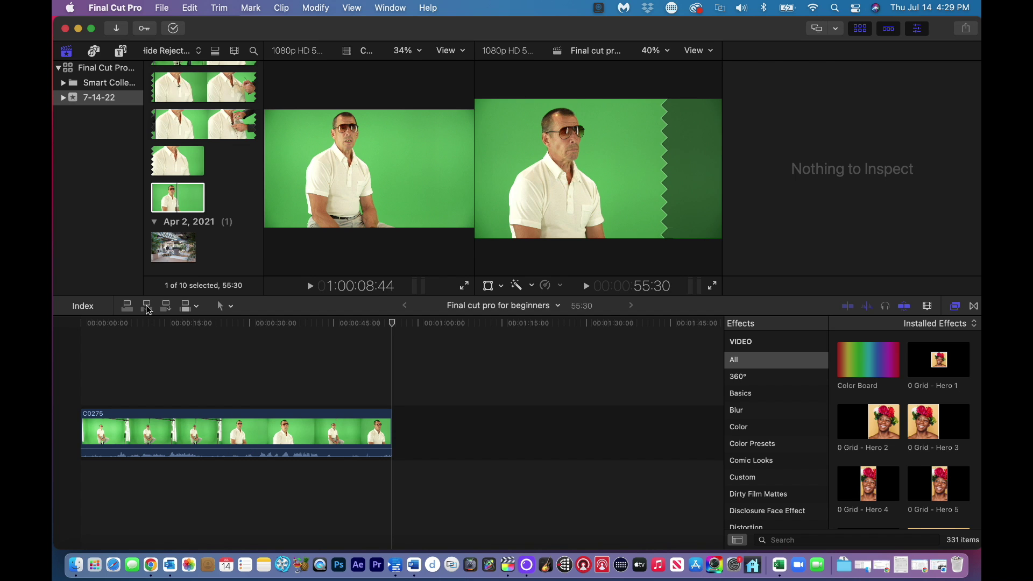
left_click(127, 311)
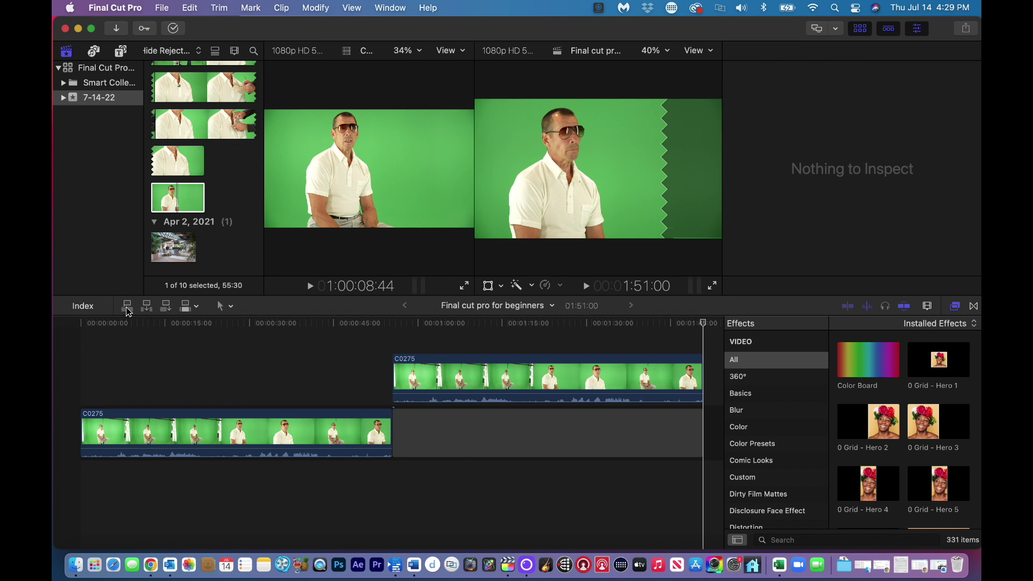
left_click(442, 431)
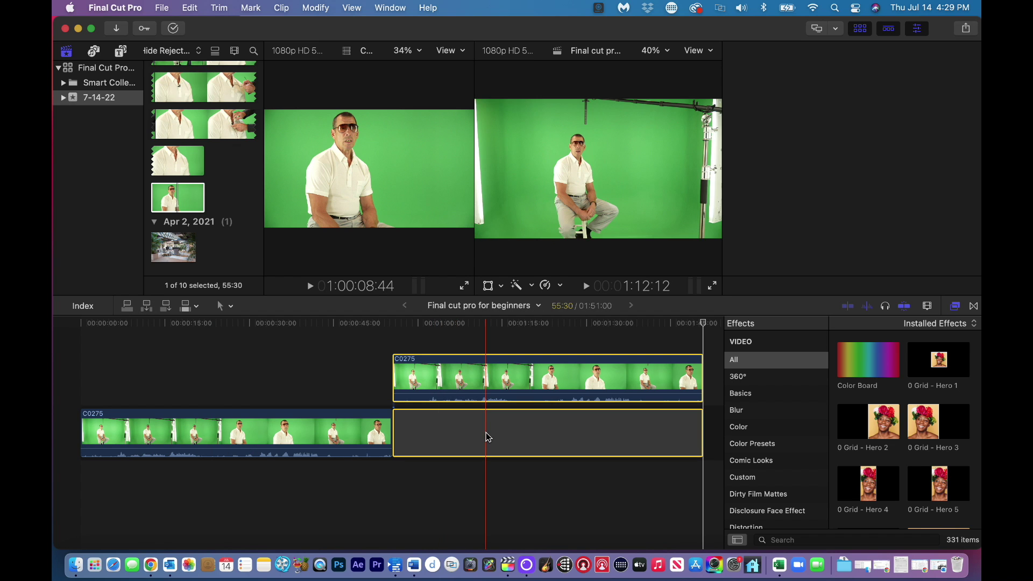
key("Delete")
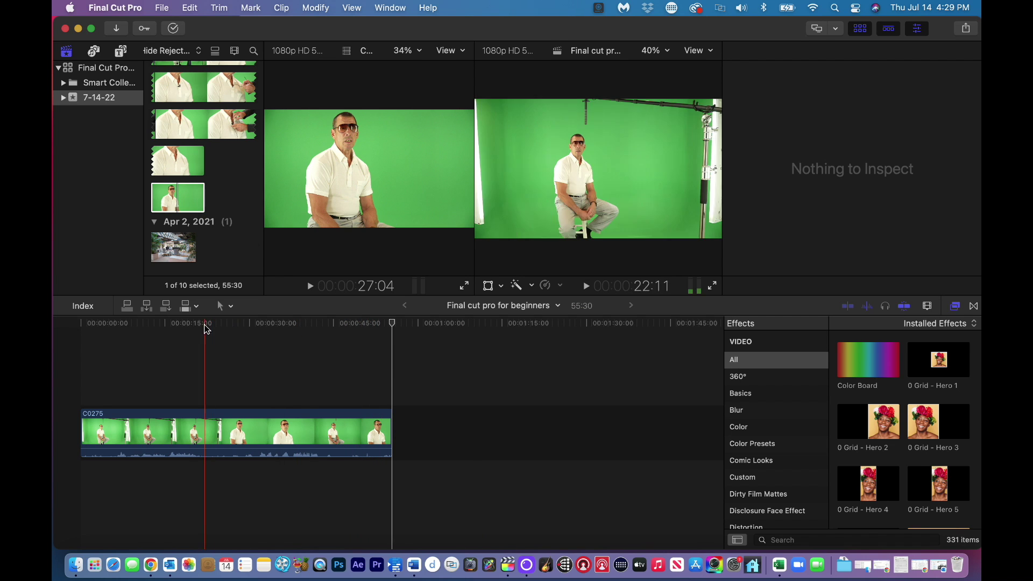
- Append a copy, insert another at about 15 seconds, then undo and redo the edits
left_click(168, 308)
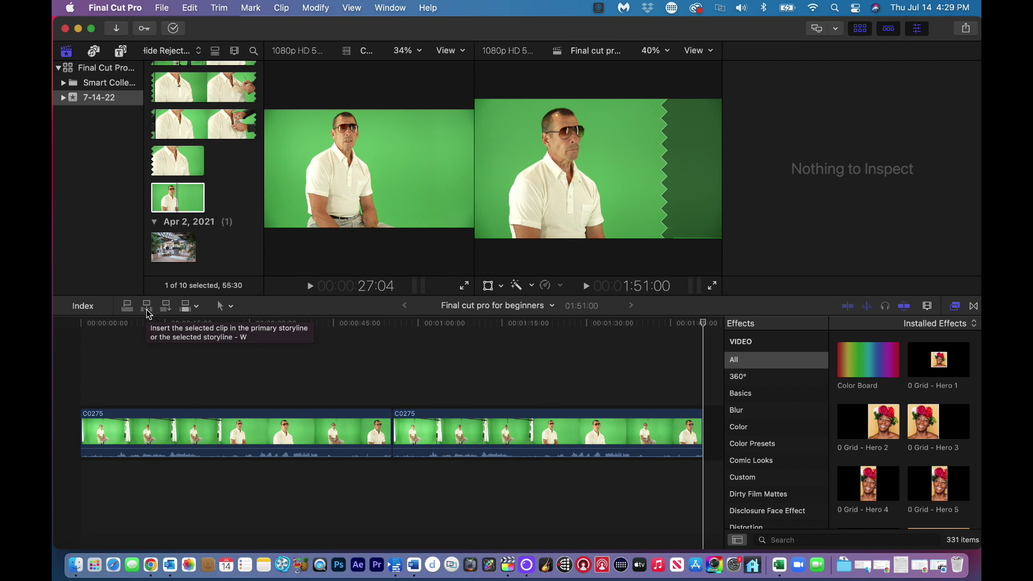
left_click_drag(189, 325, 209, 328)
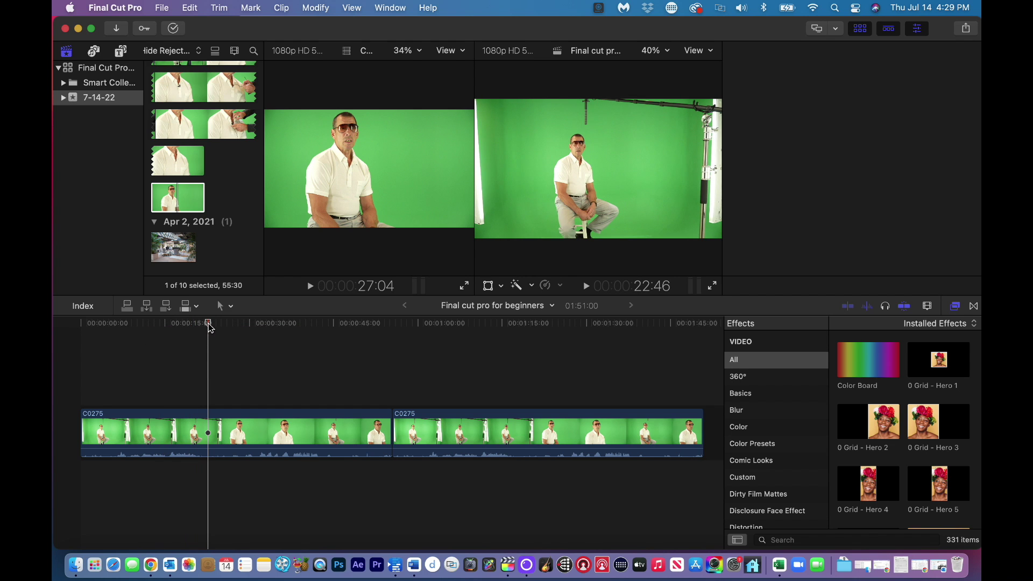
key("super+4")
left_click(146, 305)
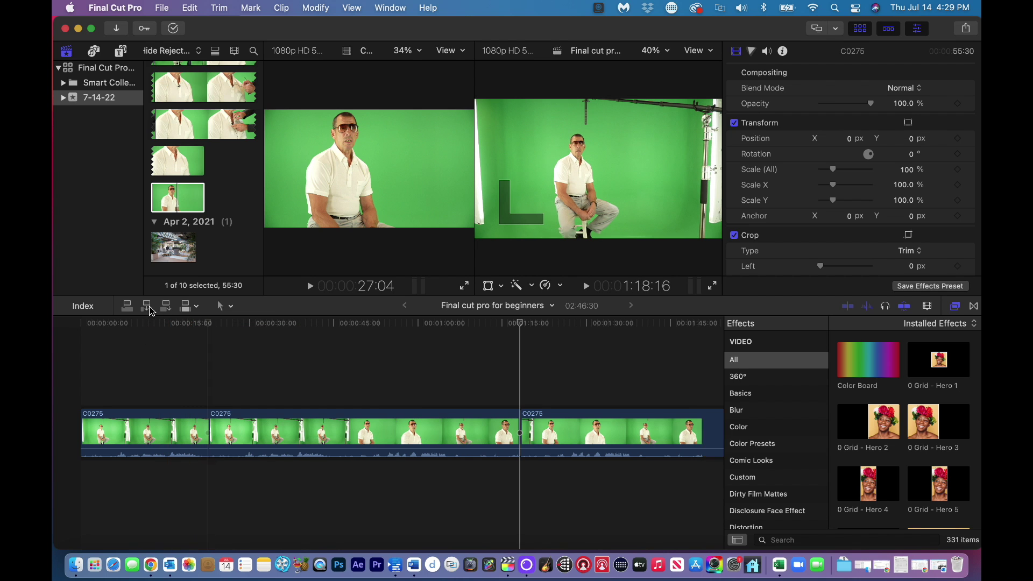
left_click(626, 437)
key("super+z")
key("super+z")
key("super+z")
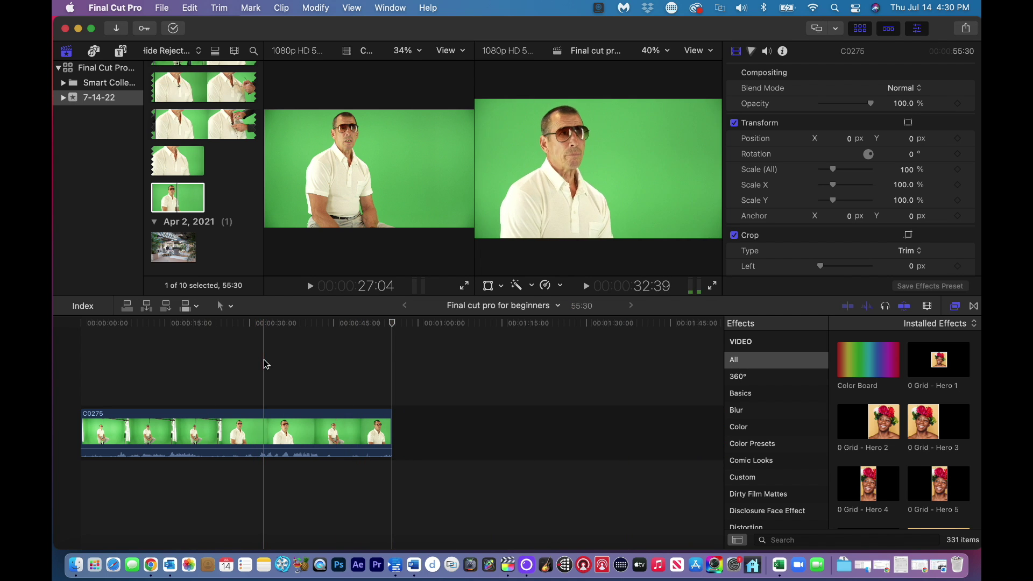
key("super+shift+z")
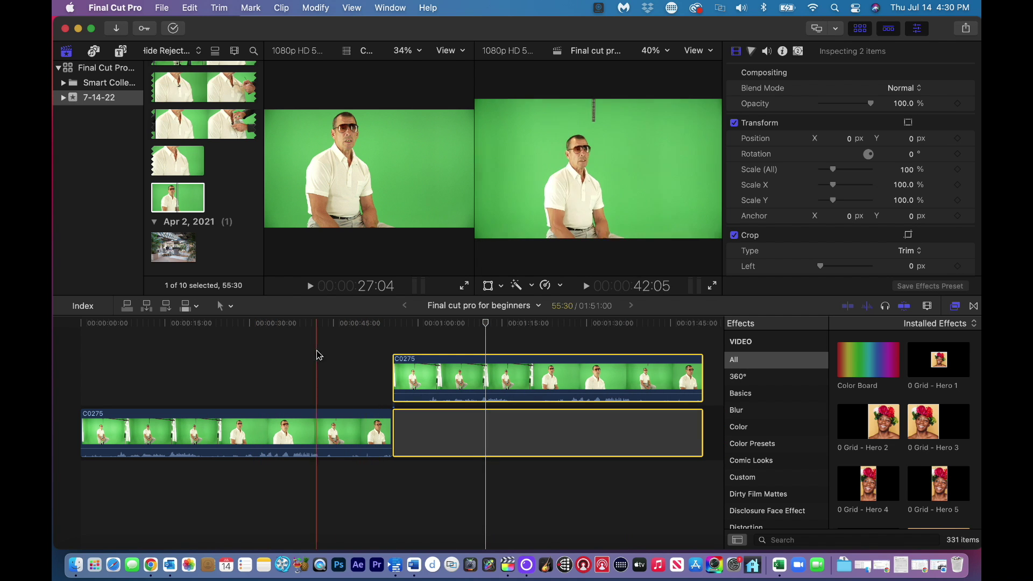
- Delete all timeline clips and drag a single C0275 close-up back into the empty timeline
left_click_drag(319, 348, 448, 435)
key("Delete")
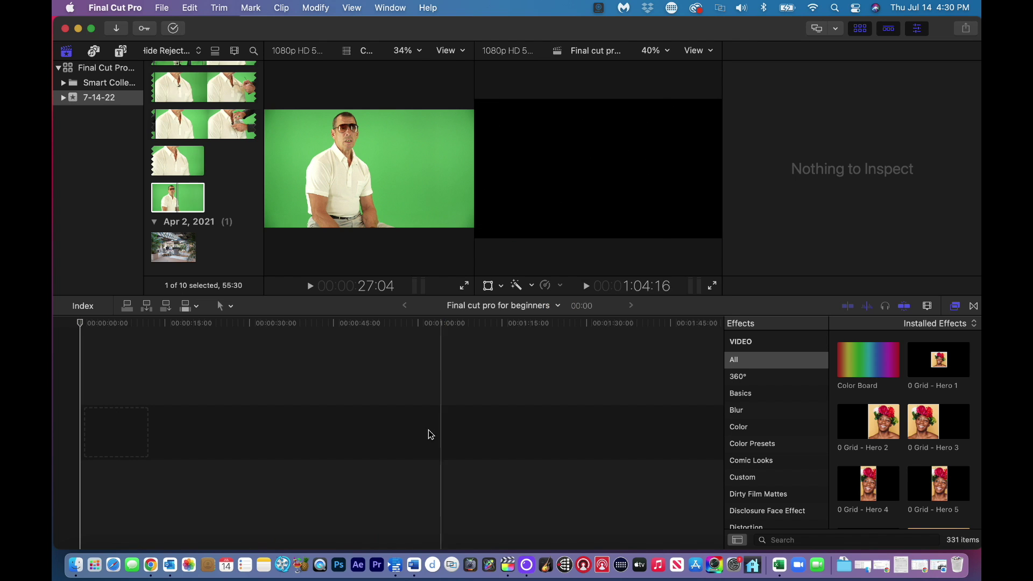
left_click(180, 204)
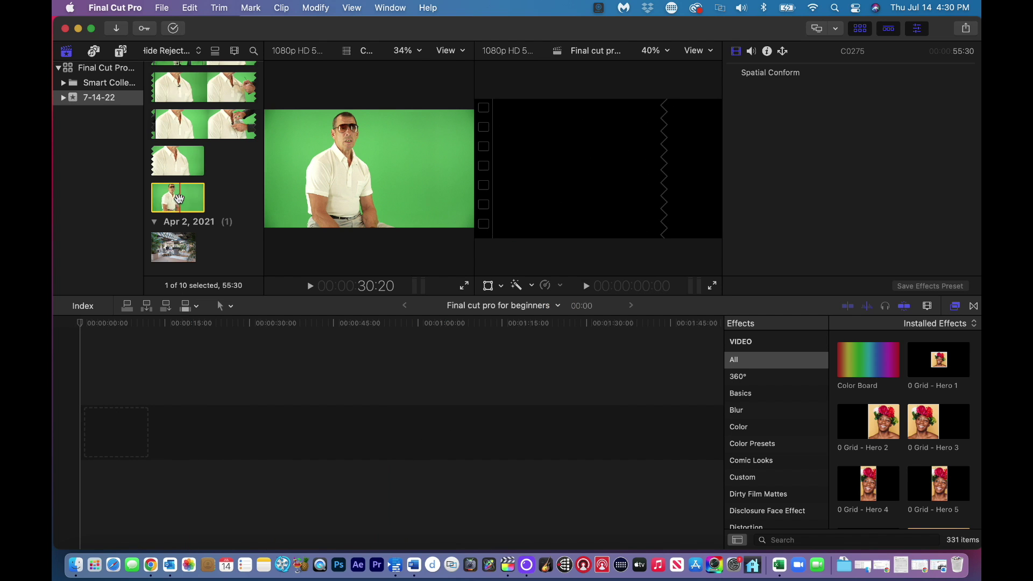
left_click_drag(180, 199, 191, 463)
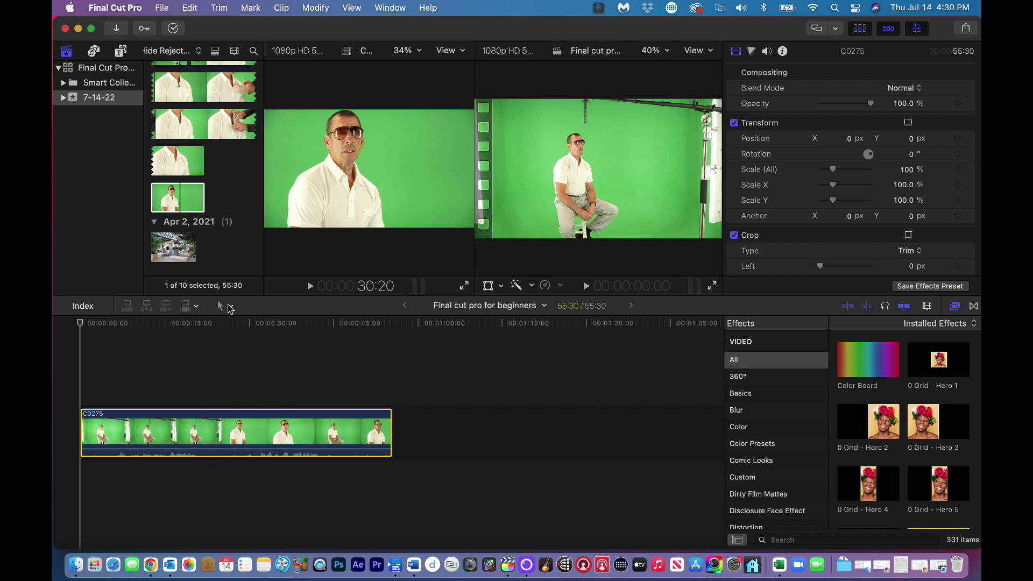
- Zoom into the C0275 clip, park the playhead just past 30 seconds, and blade it there
left_click_drag(161, 327, 261, 352)
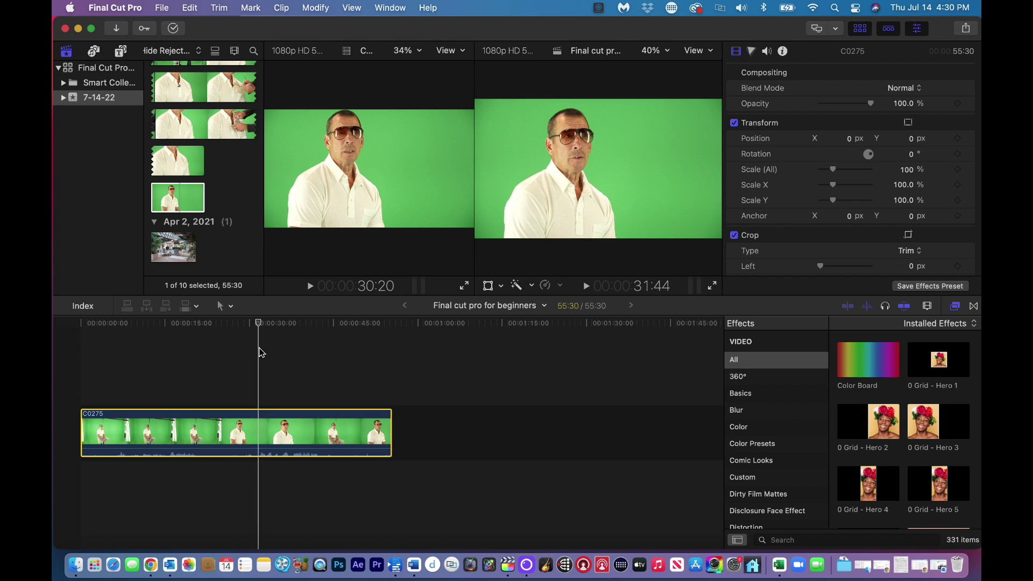
key("space")
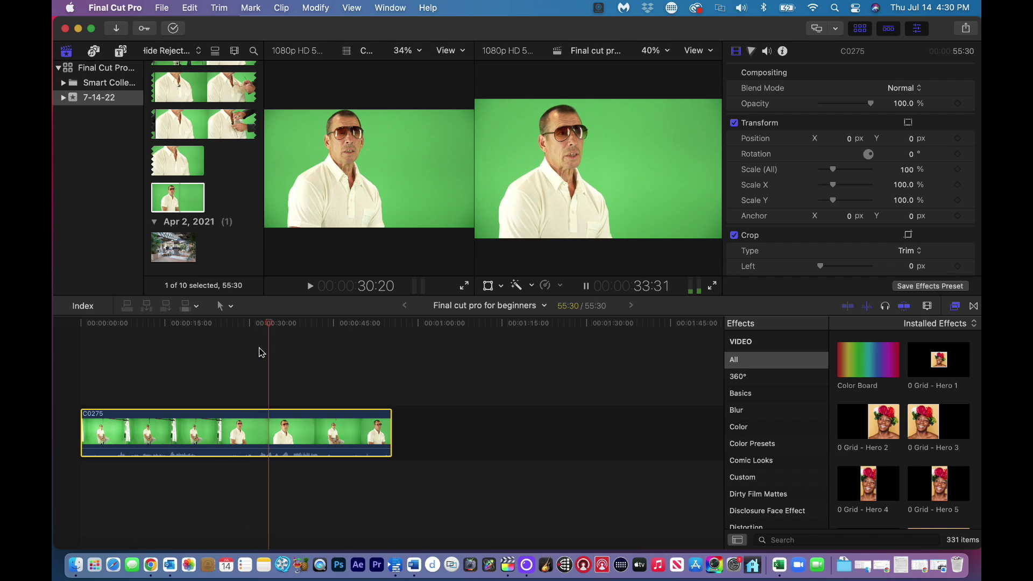
left_click_drag(258, 350, 258, 330)
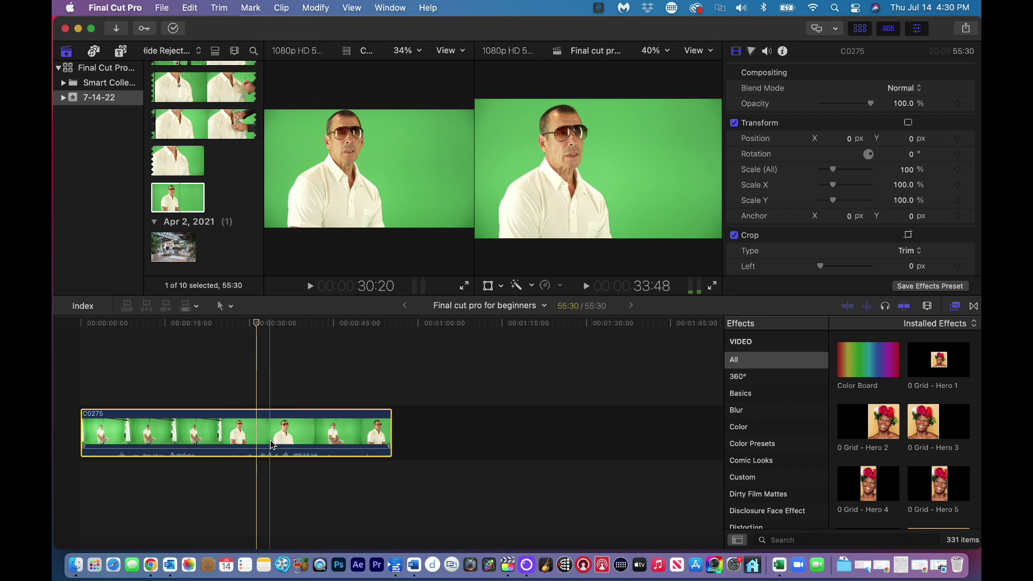
key("z")
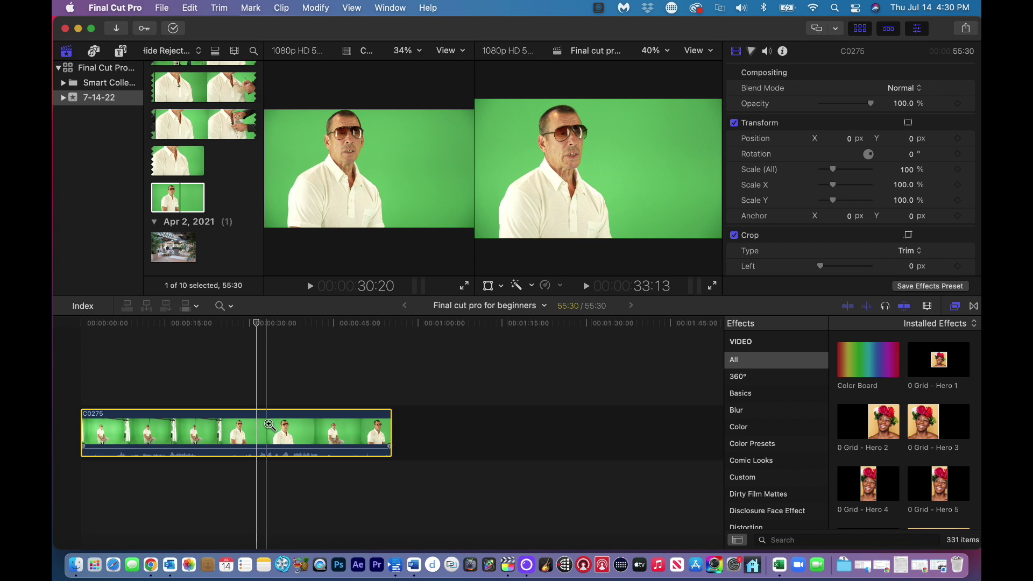
left_click(269, 425)
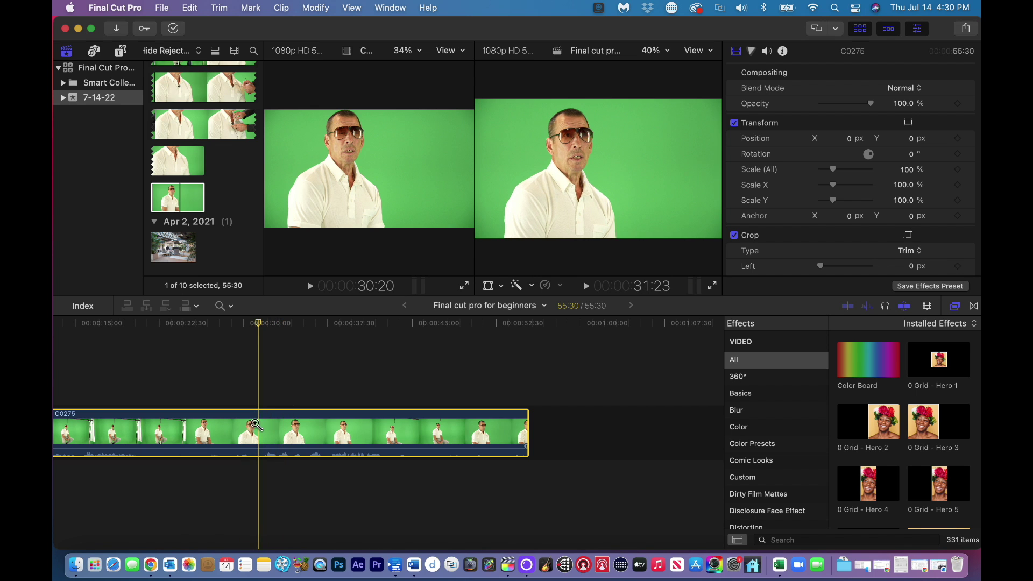
left_click(255, 425)
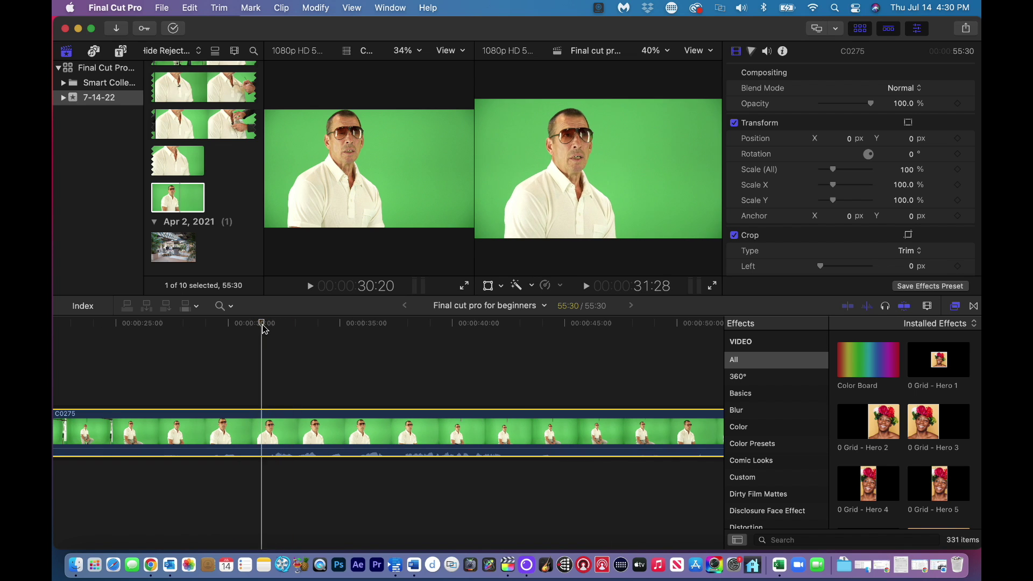
left_click_drag(262, 325, 268, 325)
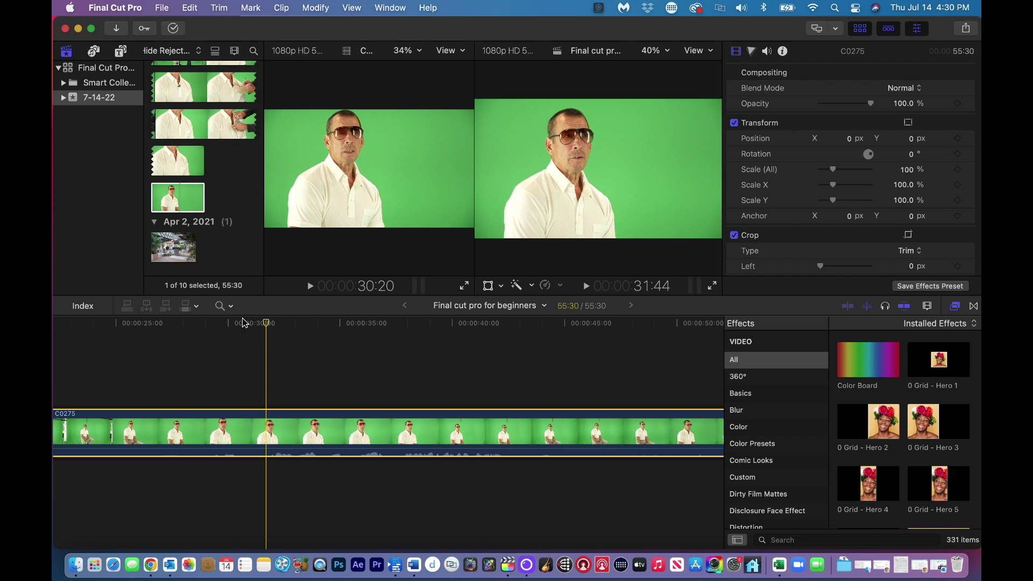
left_click(231, 306)
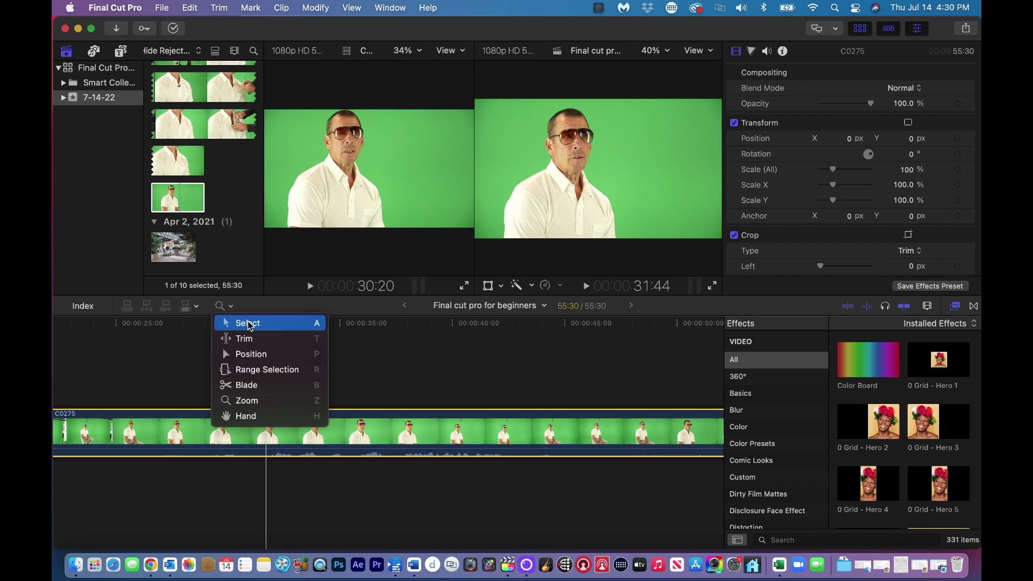
left_click(256, 385)
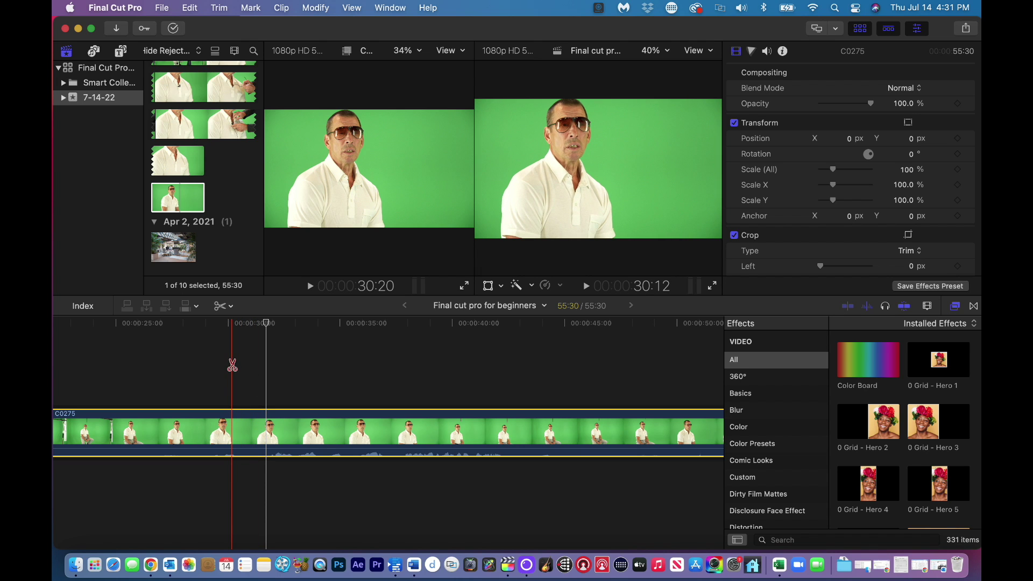
left_click(267, 430)
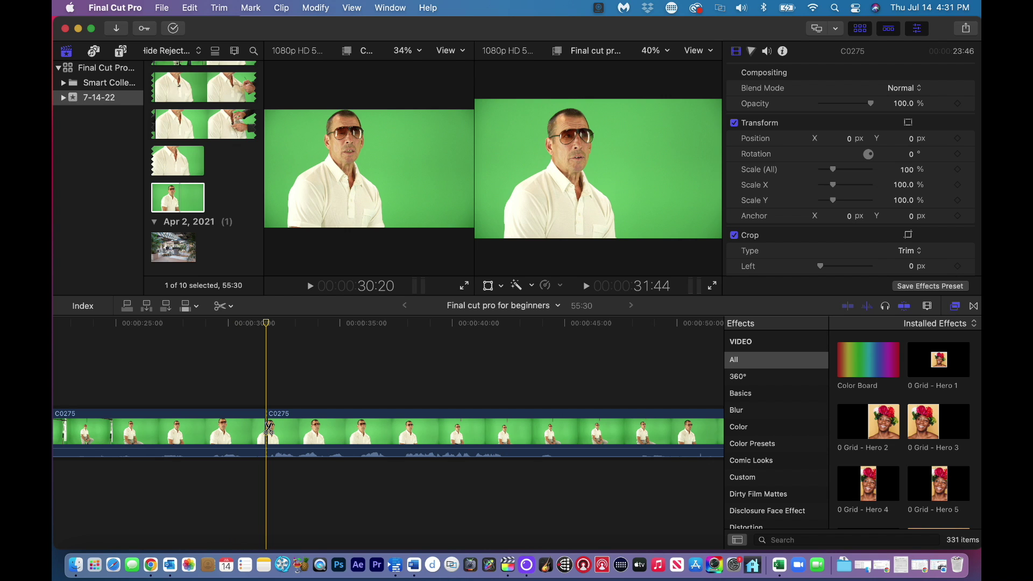
- Blade the clip again at about the 20-second mark
key("a")
mouse_move(318, 431)
left_mouse_down()
mouse_move(421, 436)
mouse_move(326, 428)
mouse_move(338, 428)
left_mouse_up()
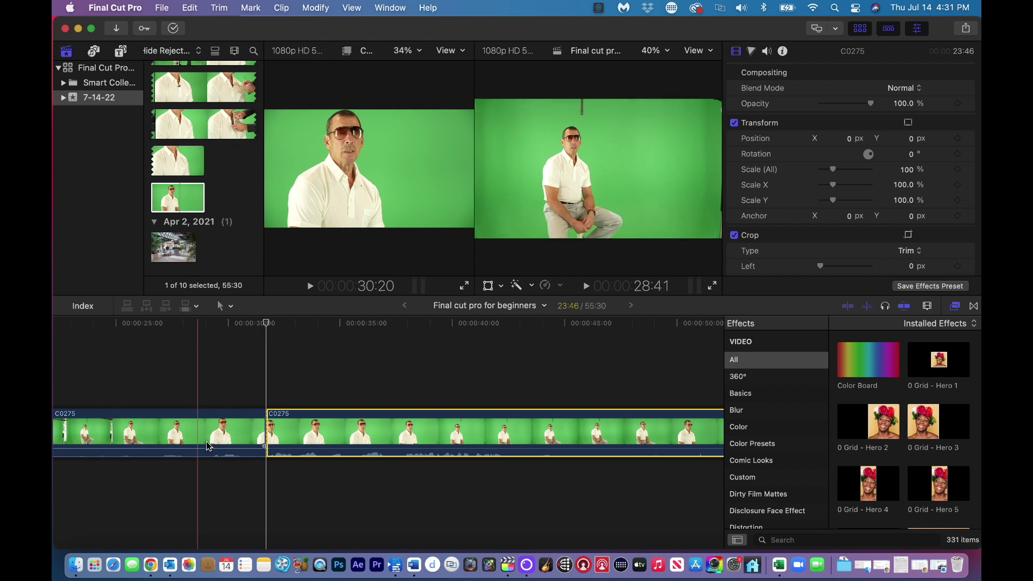
scroll(206, 442, "left", 1)
scroll(163, 449, "left", 10)
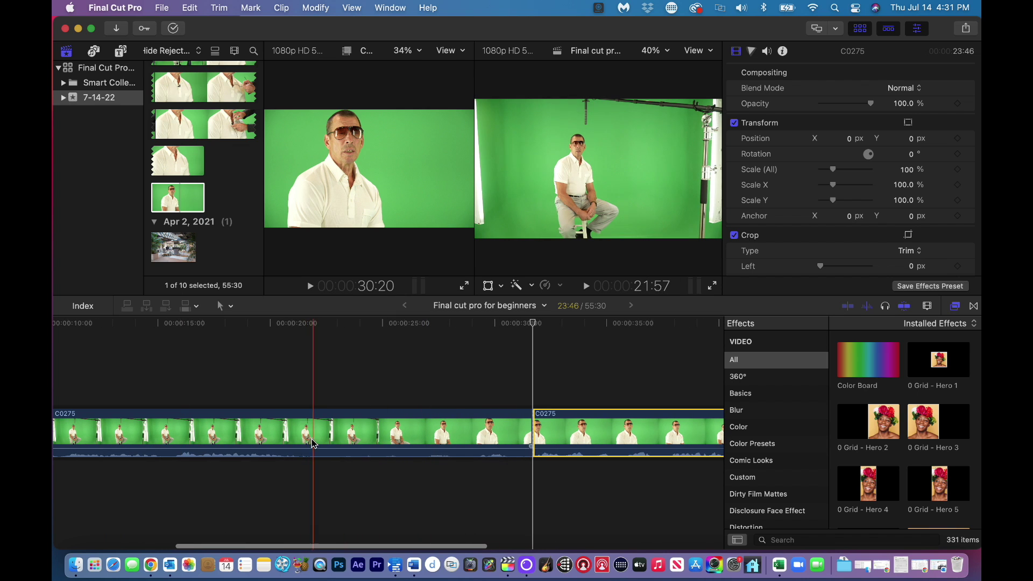
left_click_drag(310, 328, 297, 334)
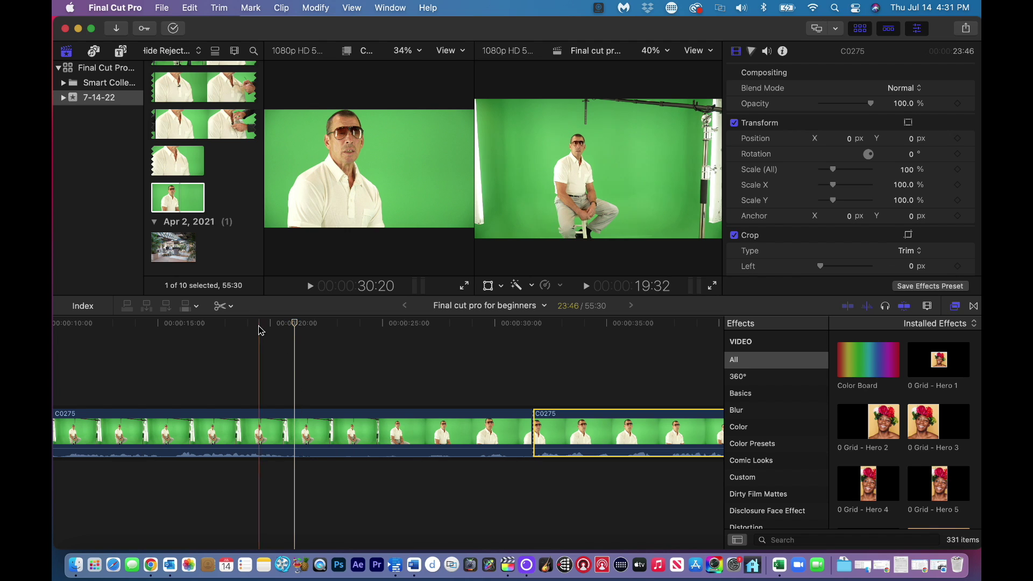
left_click(231, 307)
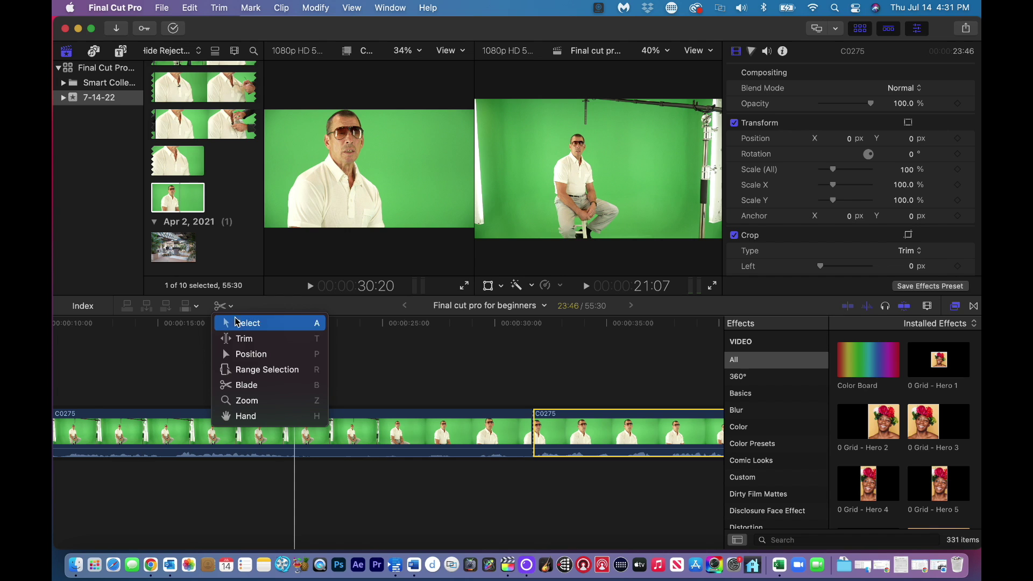
left_click(256, 391)
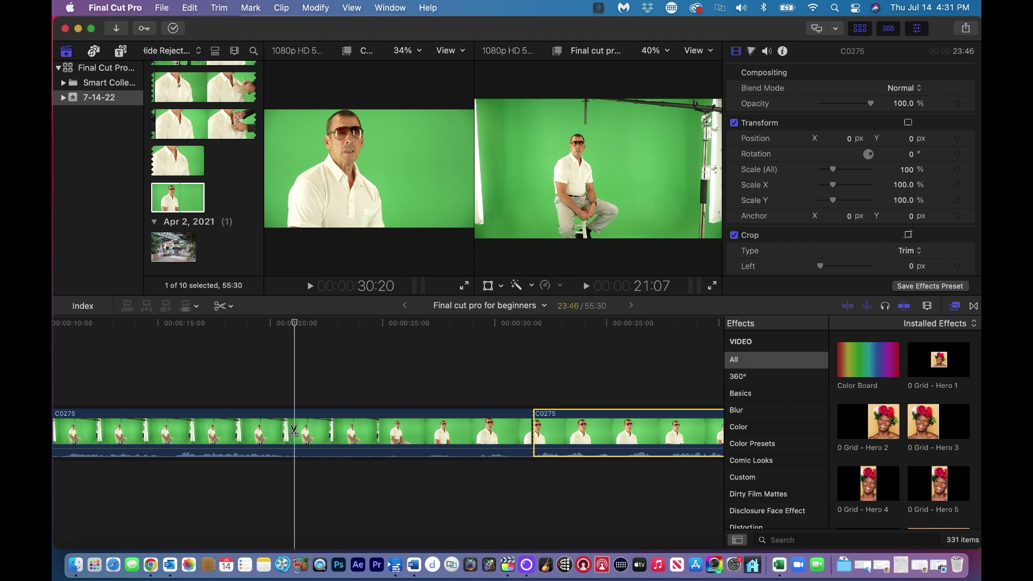
left_click(294, 435)
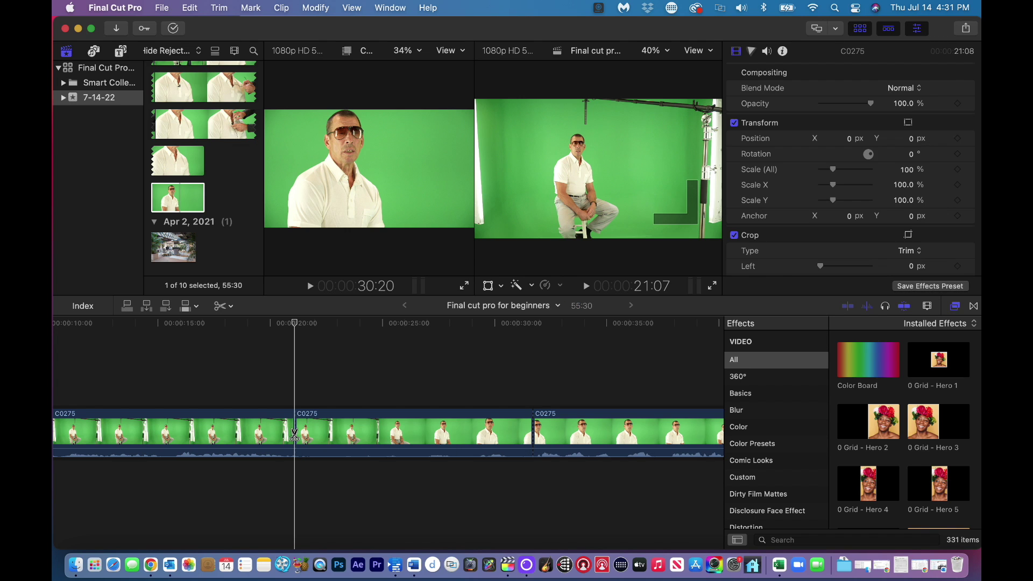
- Delete the 10:36 middle piece between the cuts, leaving 44:54
key("a")
left_click(353, 436)
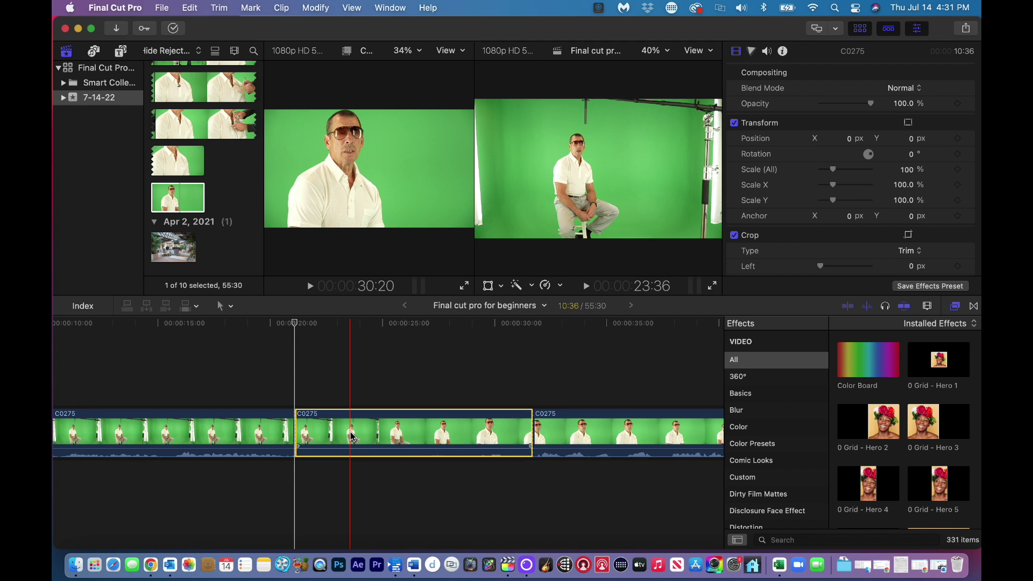
key("Delete")
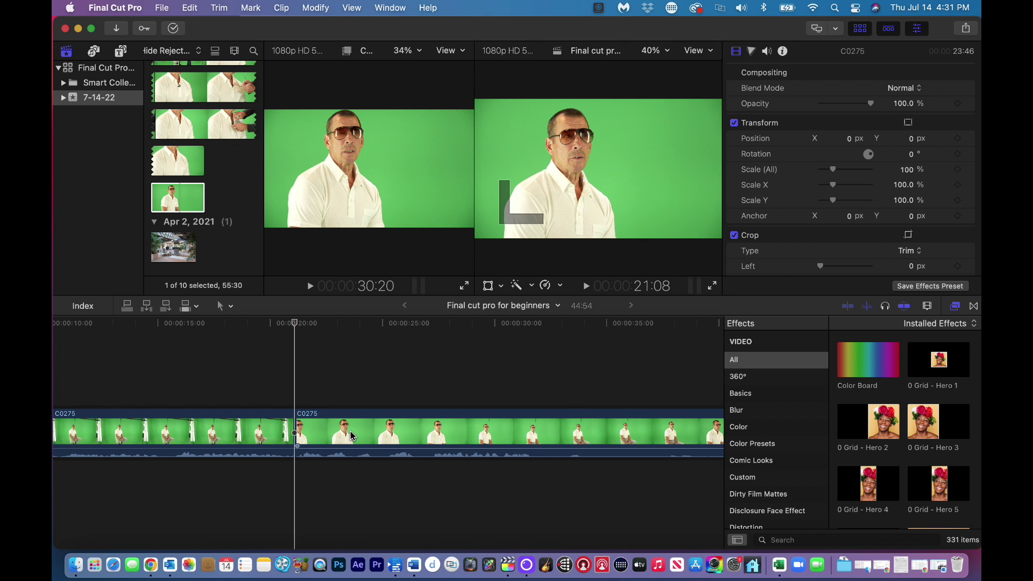
- Pull the first C0275 piece's volume line down to -∞ dB, checking it during playback
scroll(336, 438, "left", 5)
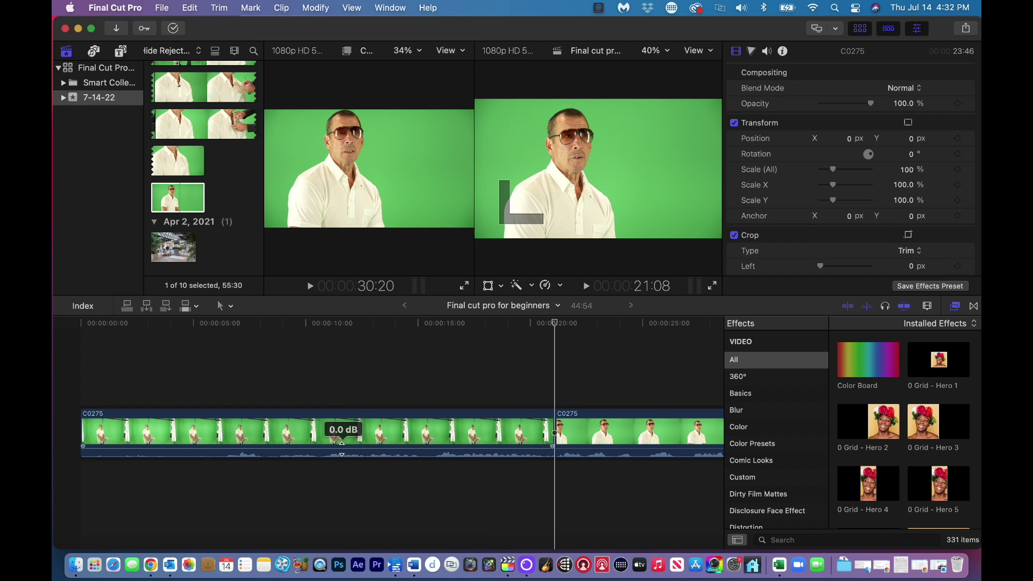
left_click_drag(342, 443, 343, 440)
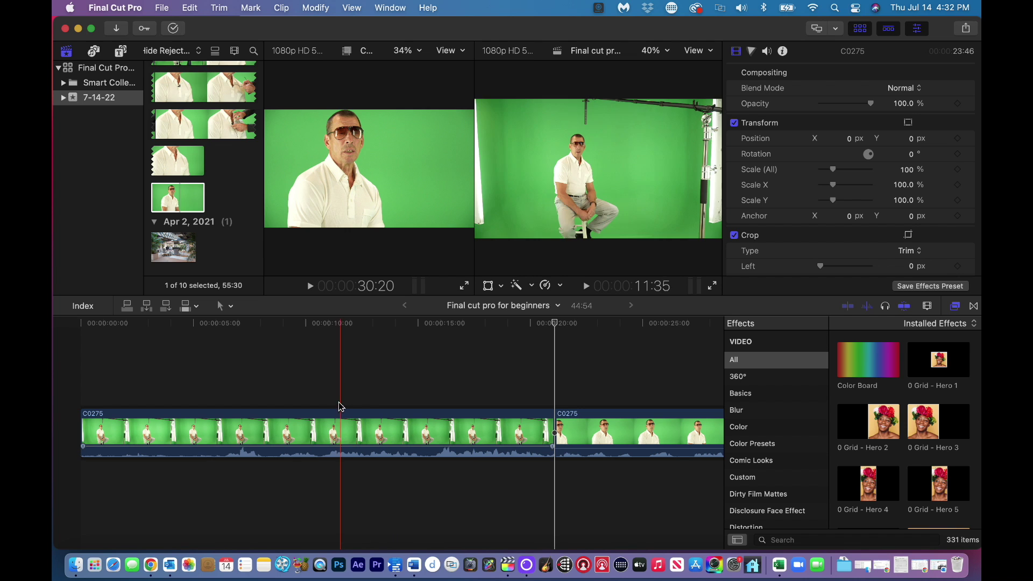
left_click(345, 320)
key("space")
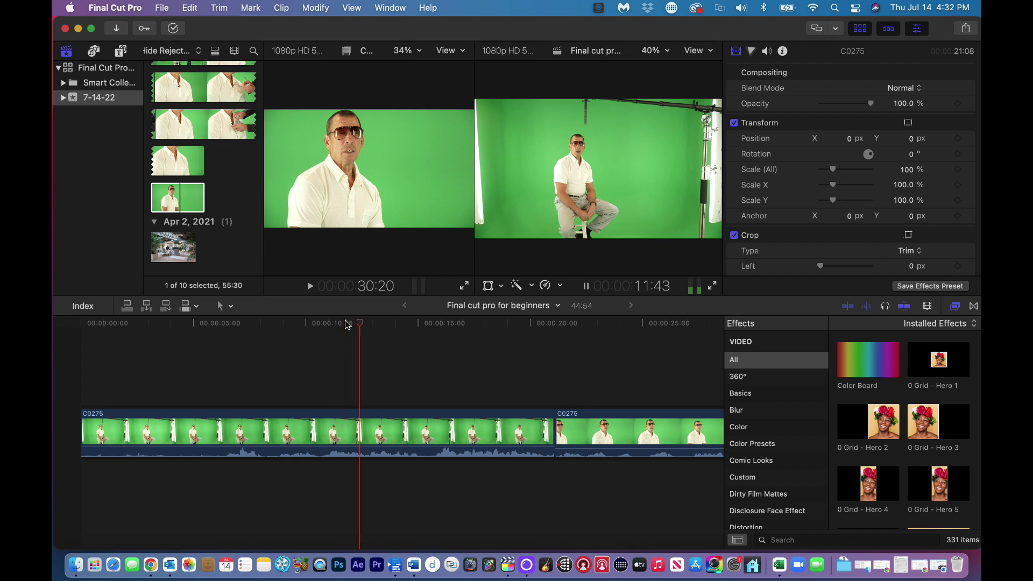
left_click(350, 447)
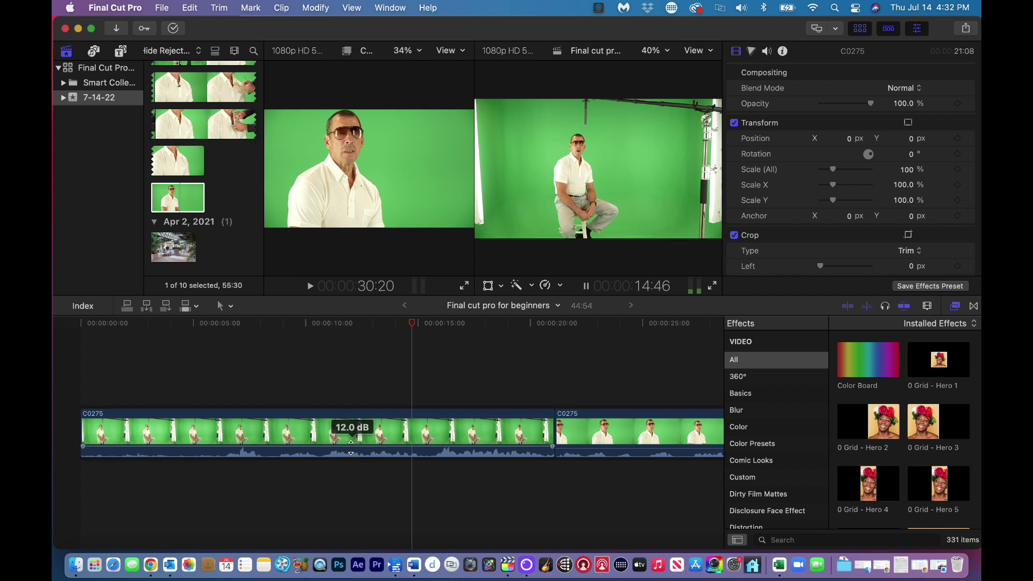
mouse_move(350, 447)
left_mouse_down()
mouse_move(351, 467)
mouse_move(349, 450)
left_mouse_up()
key("space")
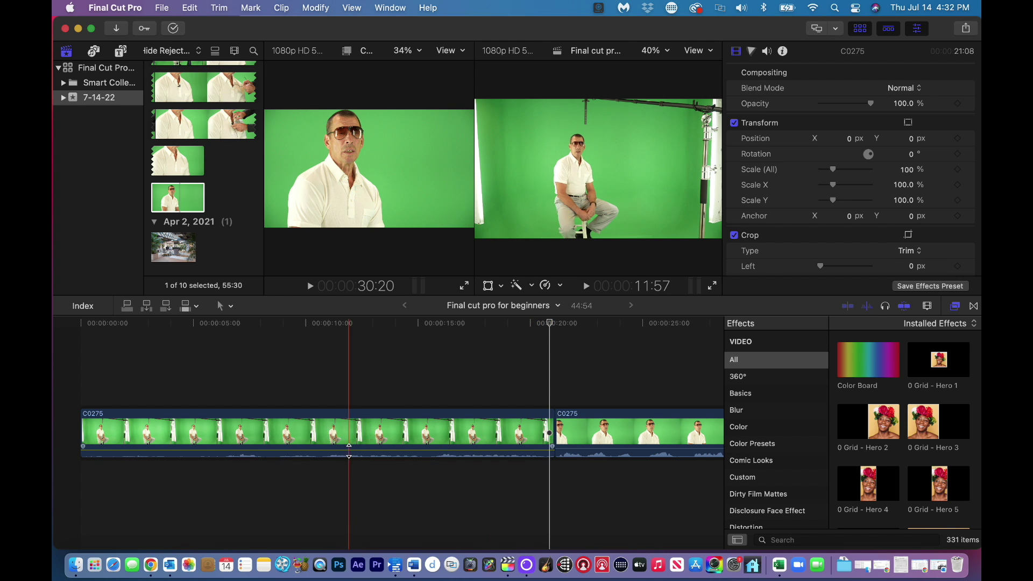
- Detach the first C0275 piece's audio and delete the detached audio clip
left_click(353, 424)
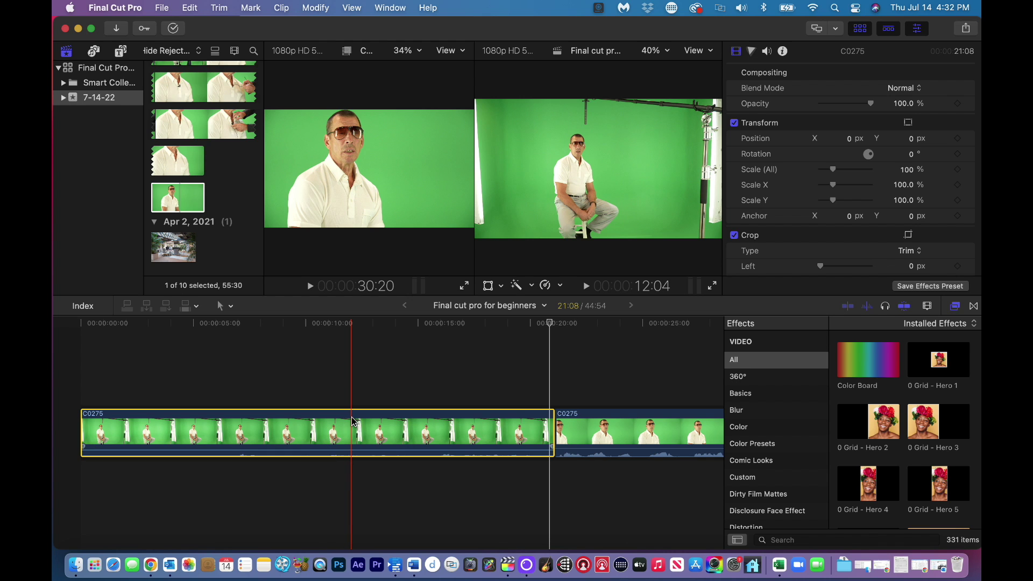
right_click(352, 422)
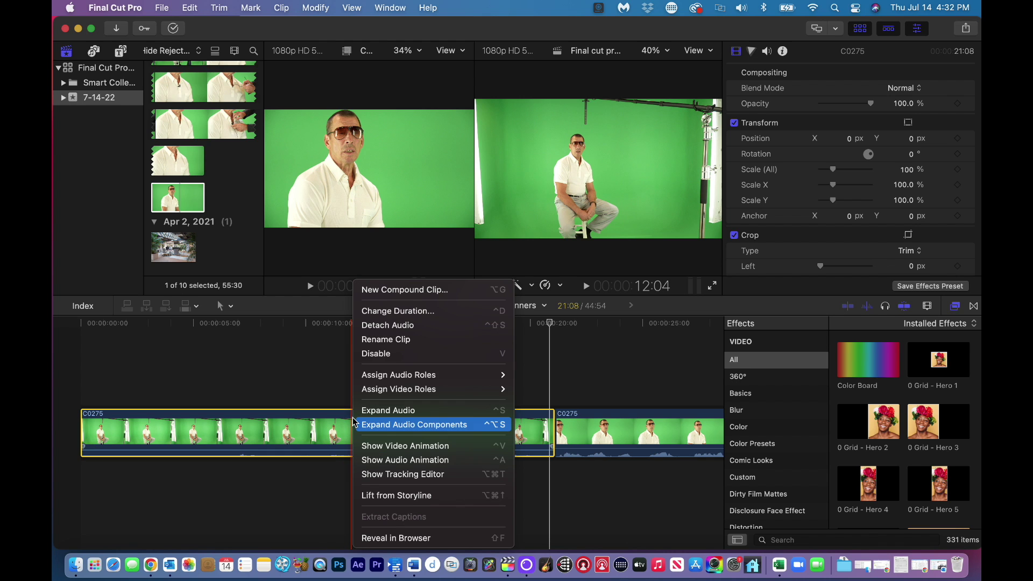
left_click(412, 325)
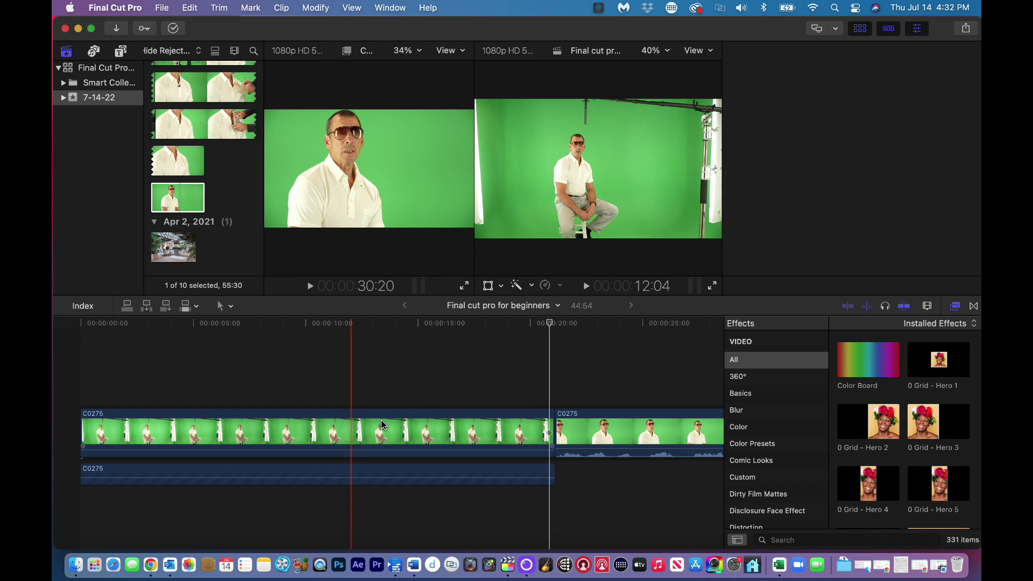
left_click(337, 473)
key("Delete")
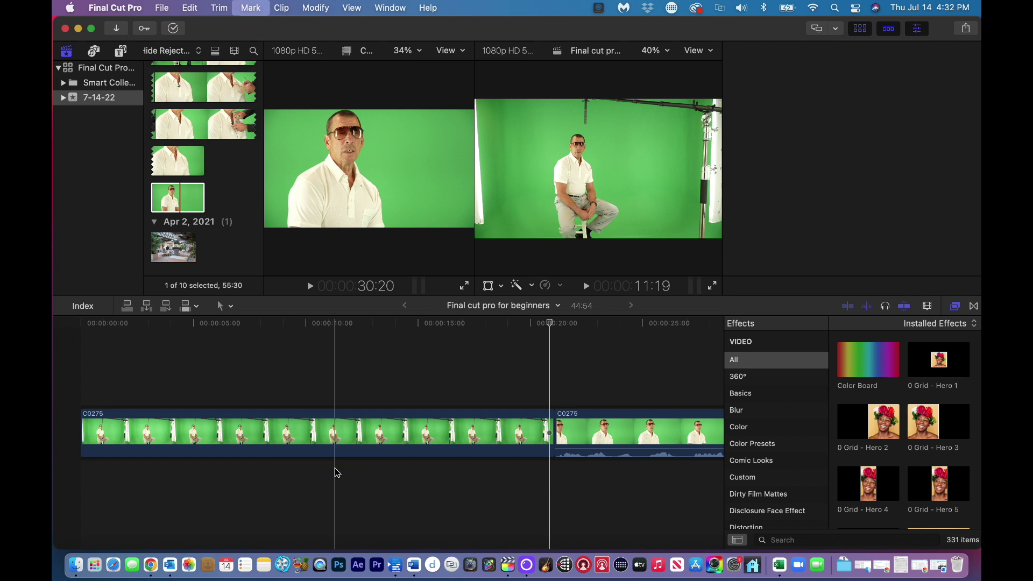
left_click(358, 324)
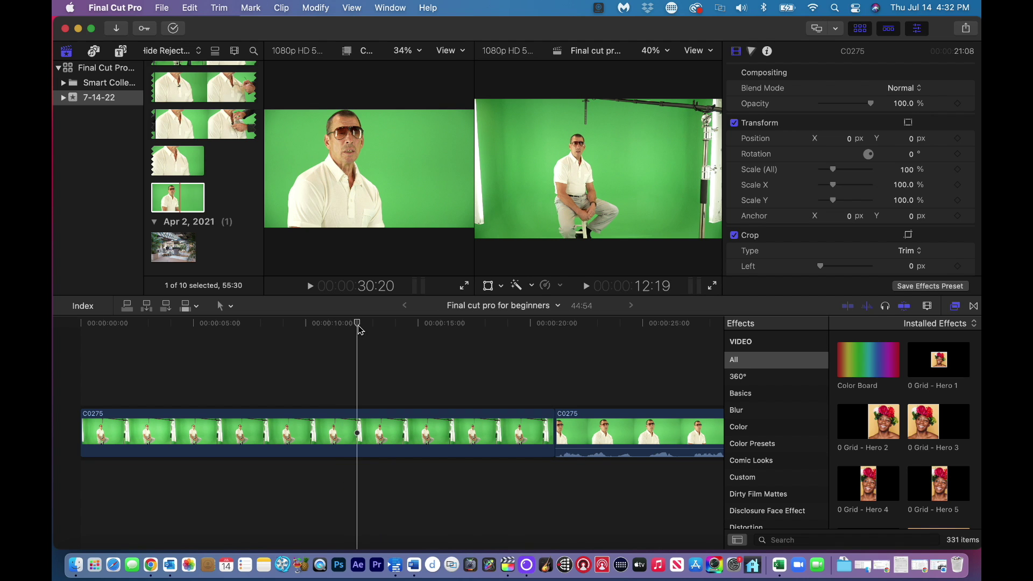
- Drop the Simple transition from the Blurs category onto the cut between the two C0275 pieces
left_click(974, 306)
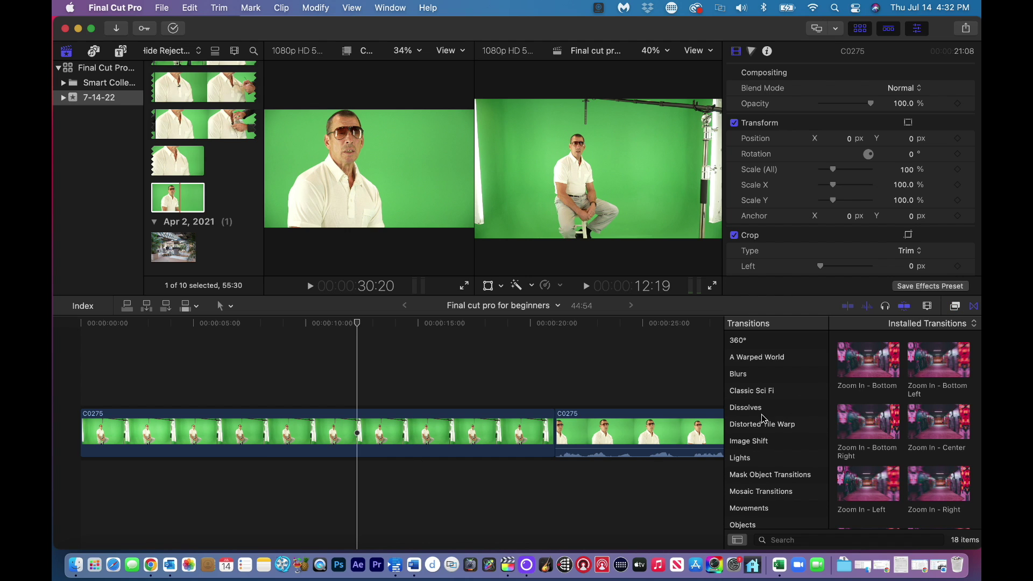
left_click(744, 376)
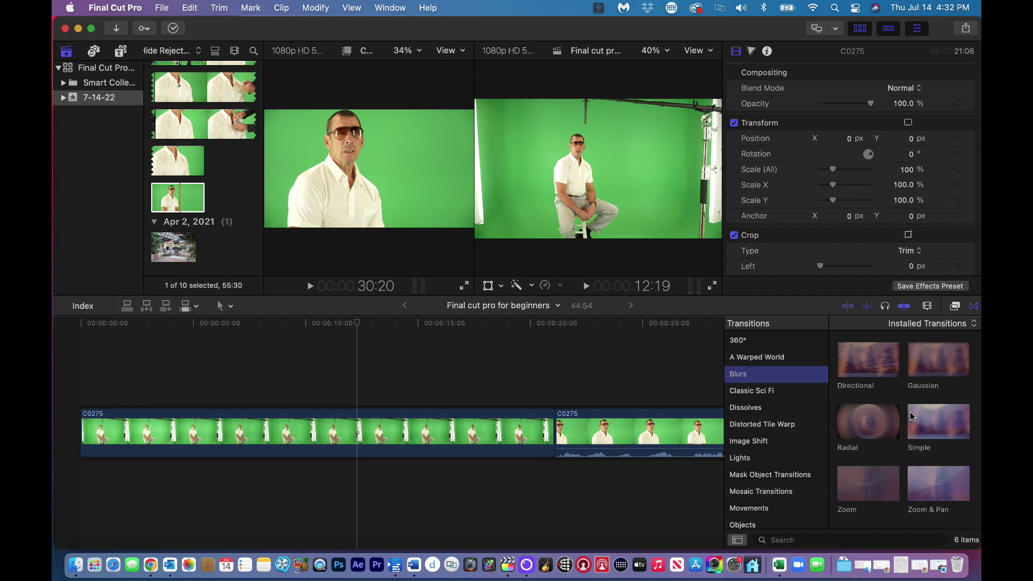
left_click_drag(912, 417, 544, 437)
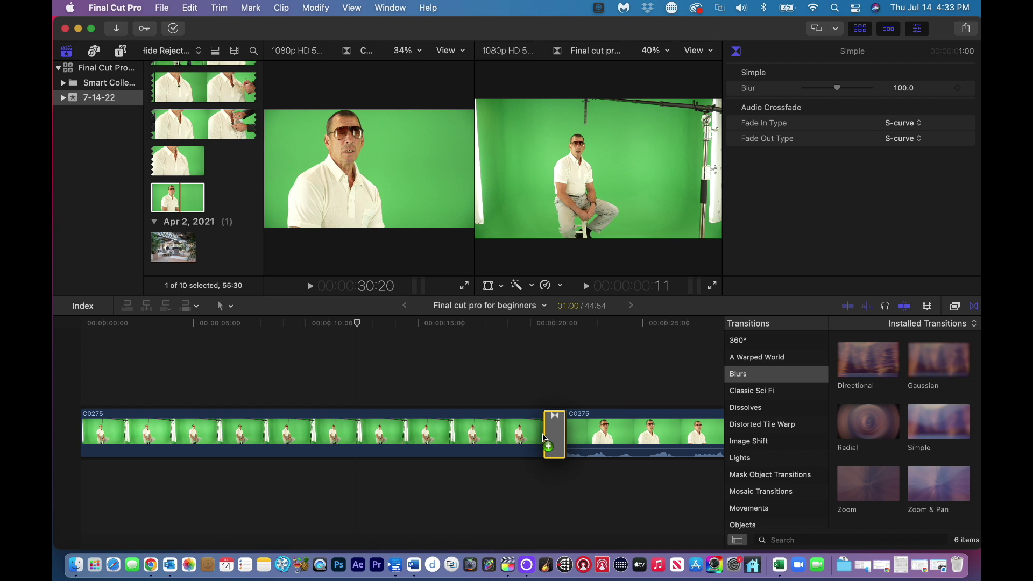
left_click(529, 325)
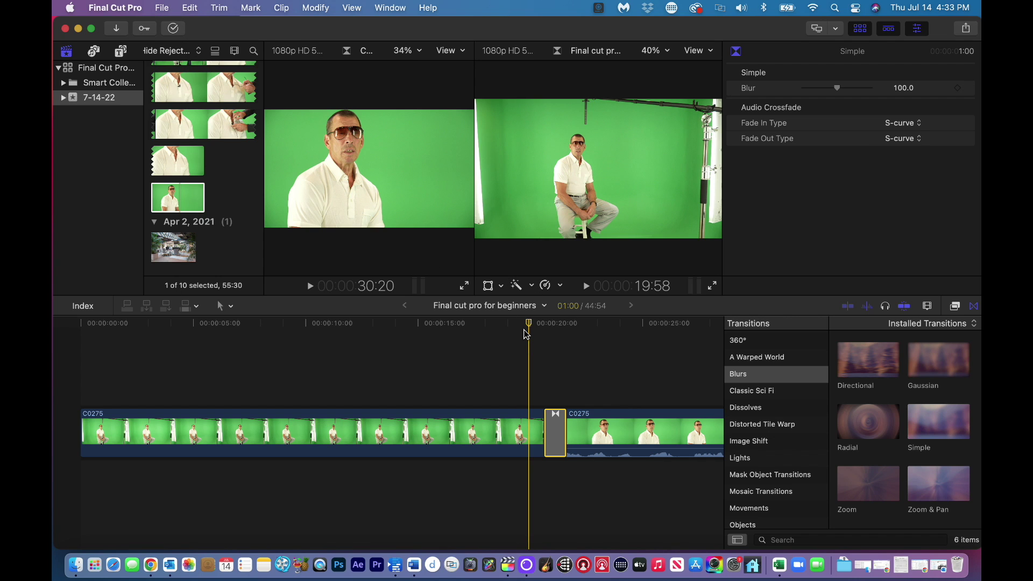
key("space")
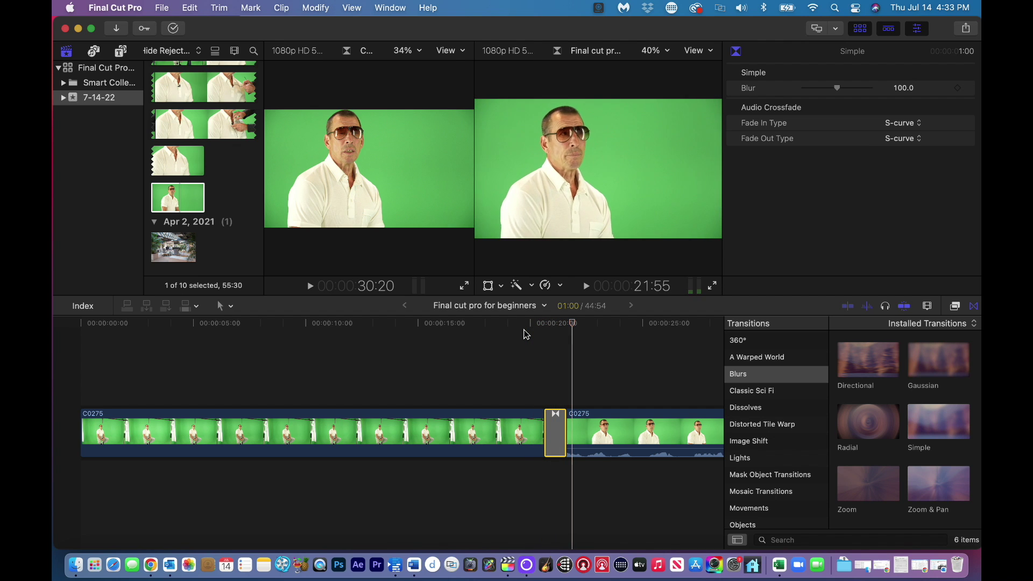
left_click(531, 325)
key("space")
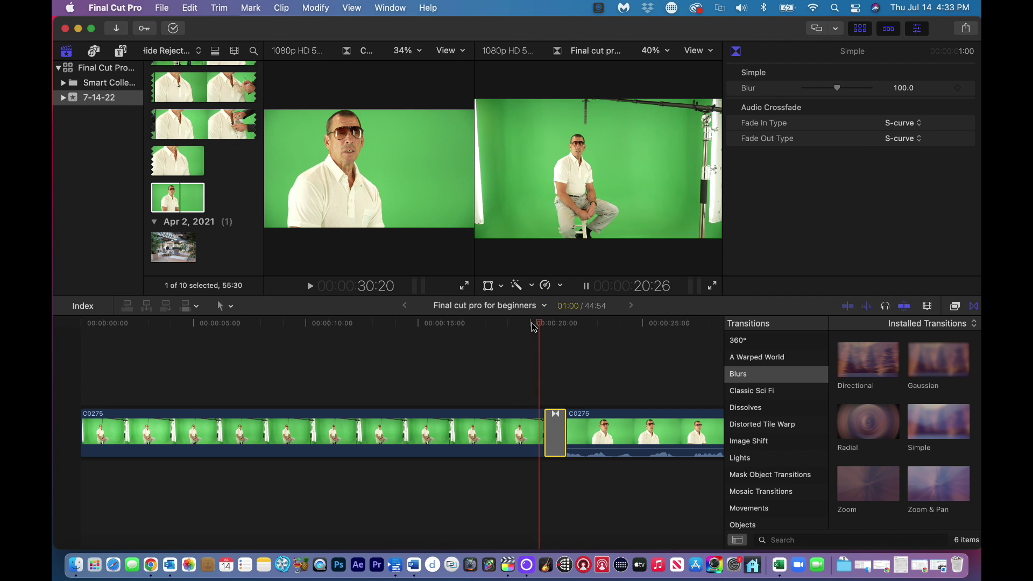
key("space")
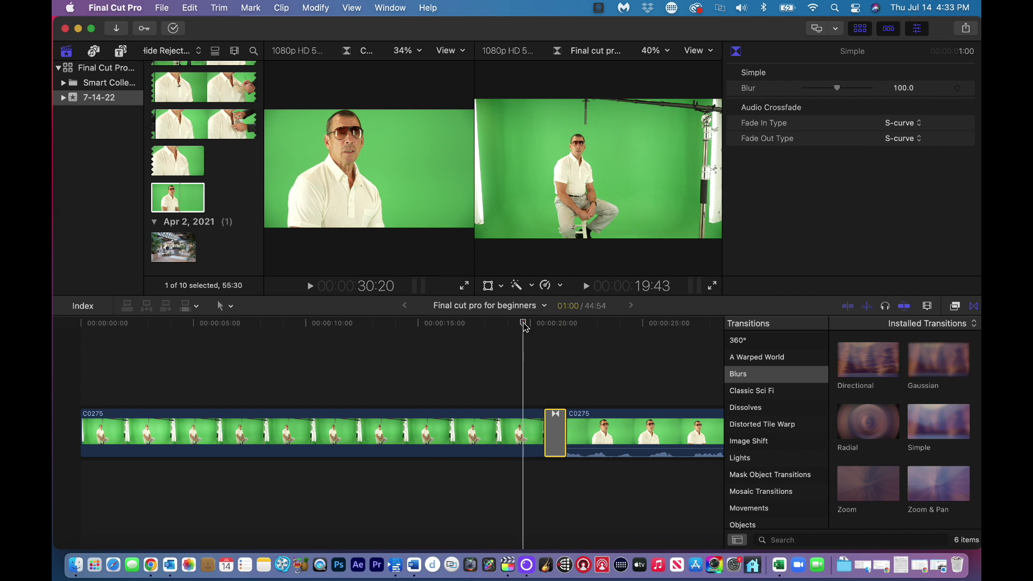
- Stop the transition preview and browse past C0272 and C0273 to load the seated-man clip C0274
key("space")
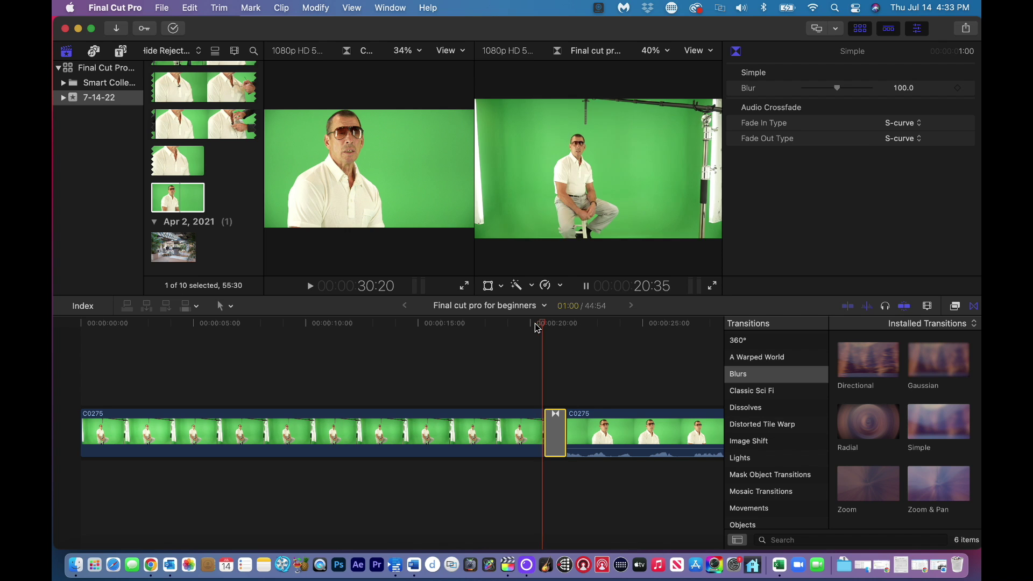
key("space")
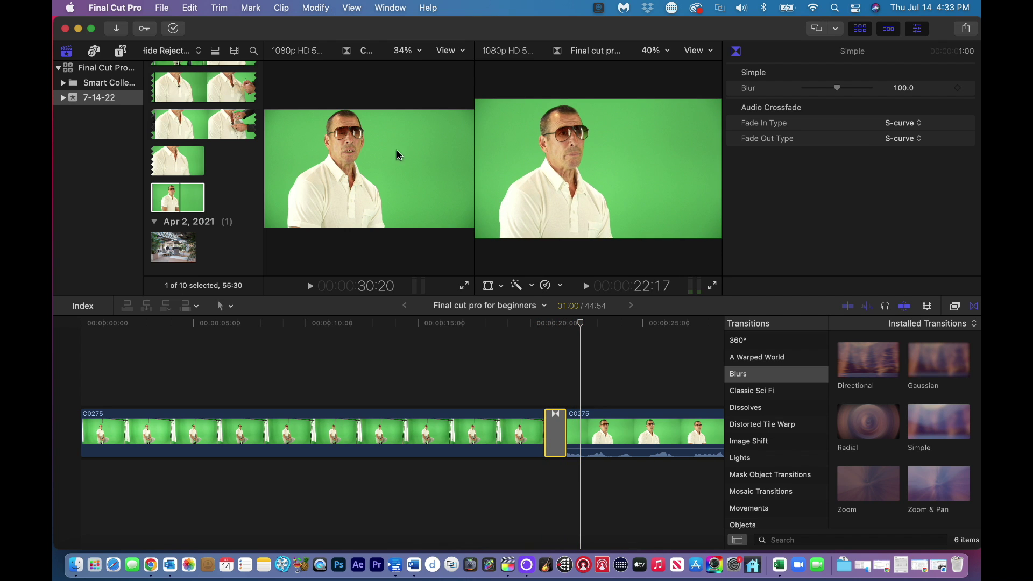
left_click(173, 195)
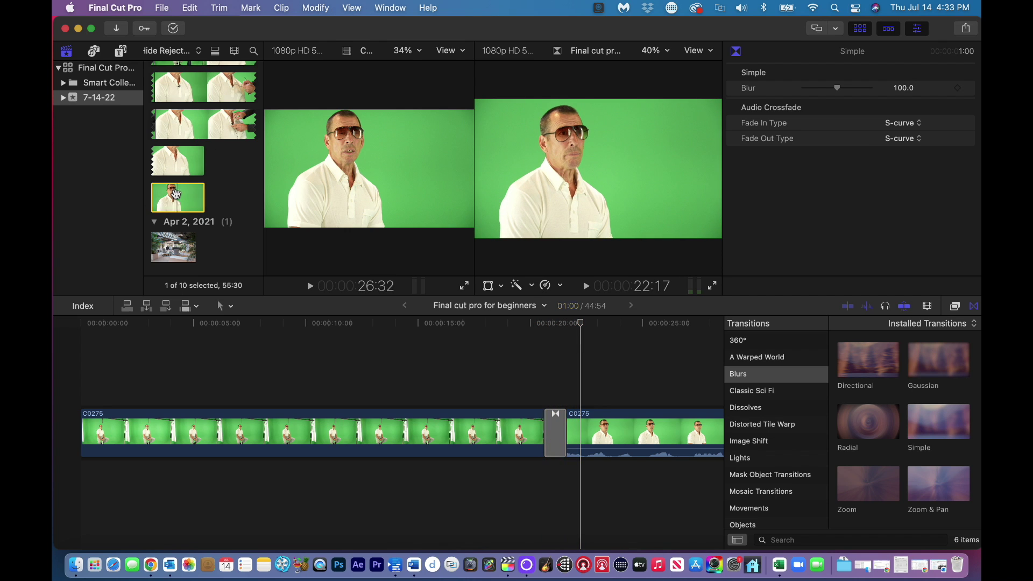
scroll(178, 177, "up", 5)
left_click(178, 121)
left_click(179, 150)
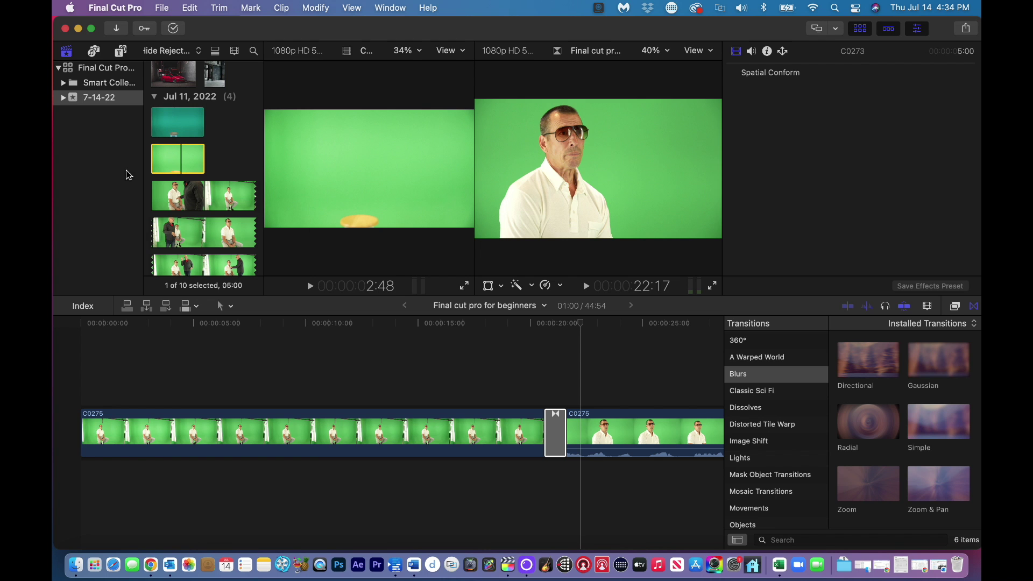
left_click(214, 204)
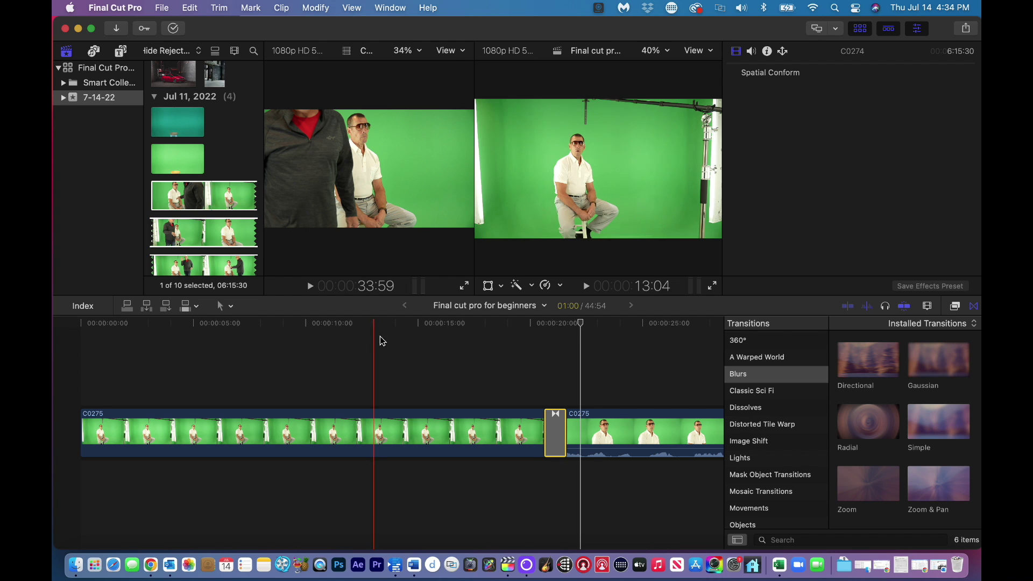
- Add a Simple blur transition to the end of the second C0275 piece, play it, and park at 25 s
left_click(388, 348)
scroll(395, 354, "right", 15)
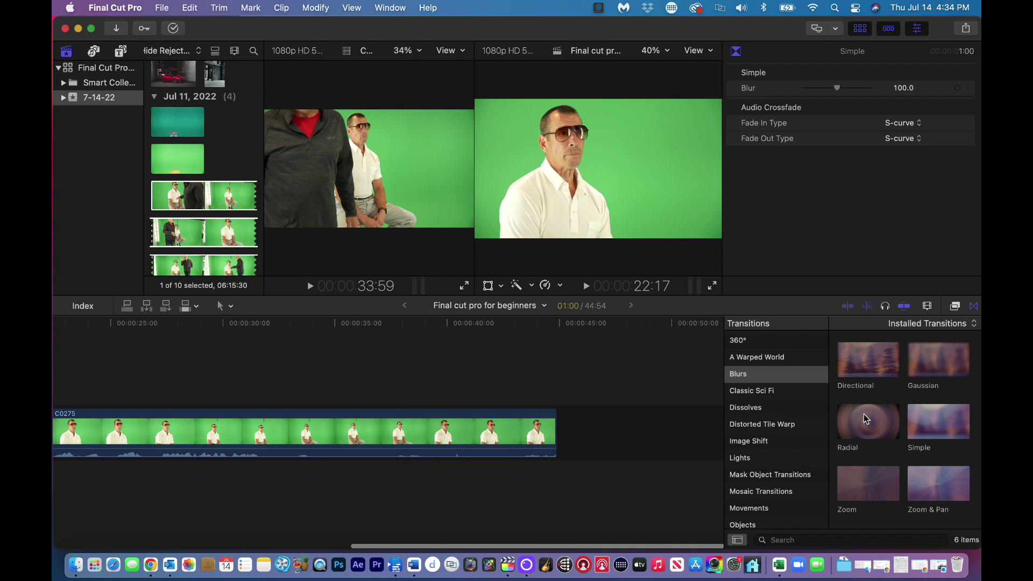
left_click_drag(942, 424, 549, 433)
key("space")
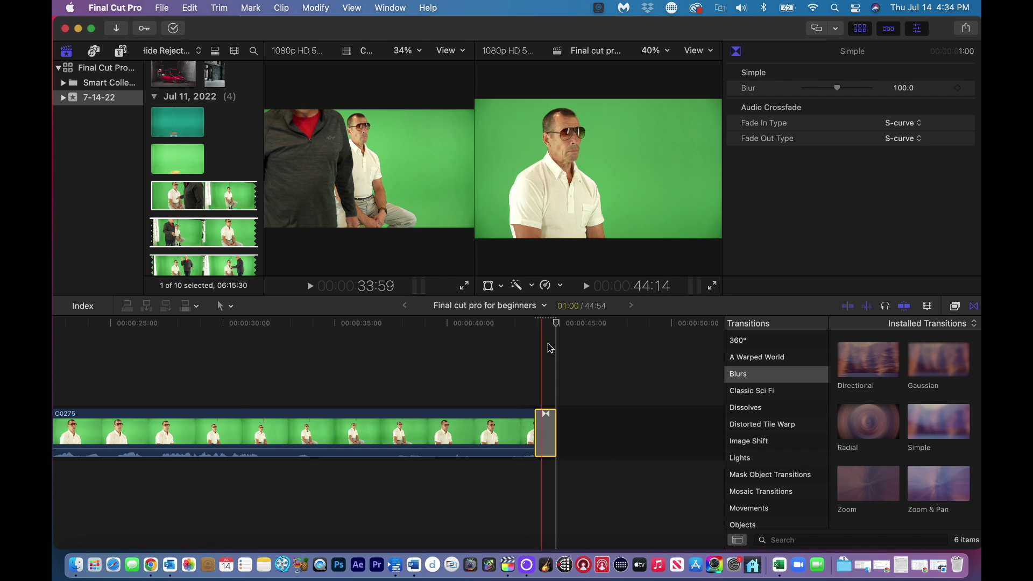
scroll(514, 350, "left", 10)
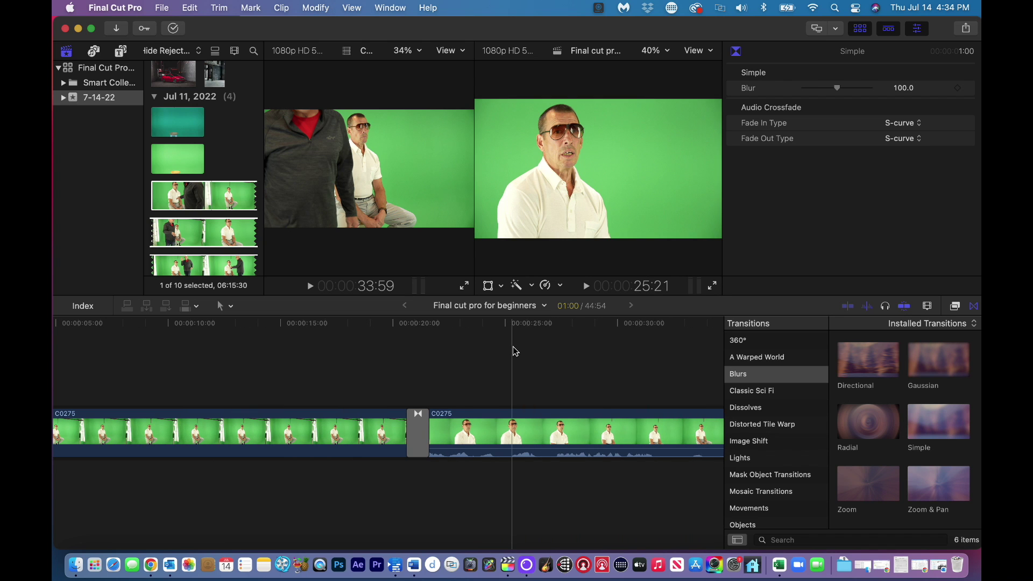
left_click(545, 328)
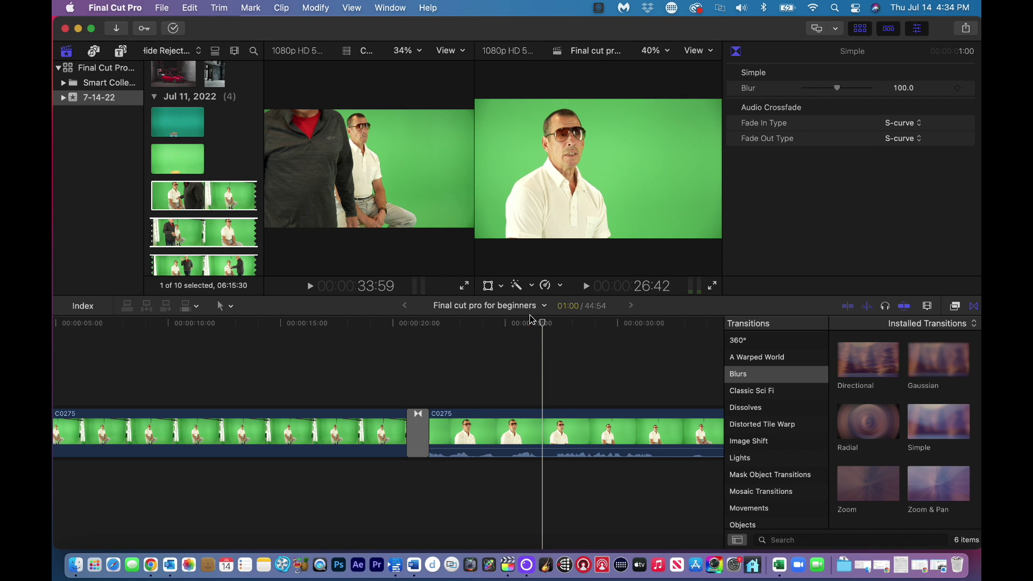
- Browse the Titles and Generators library and select the Basic Title template
left_click(122, 53)
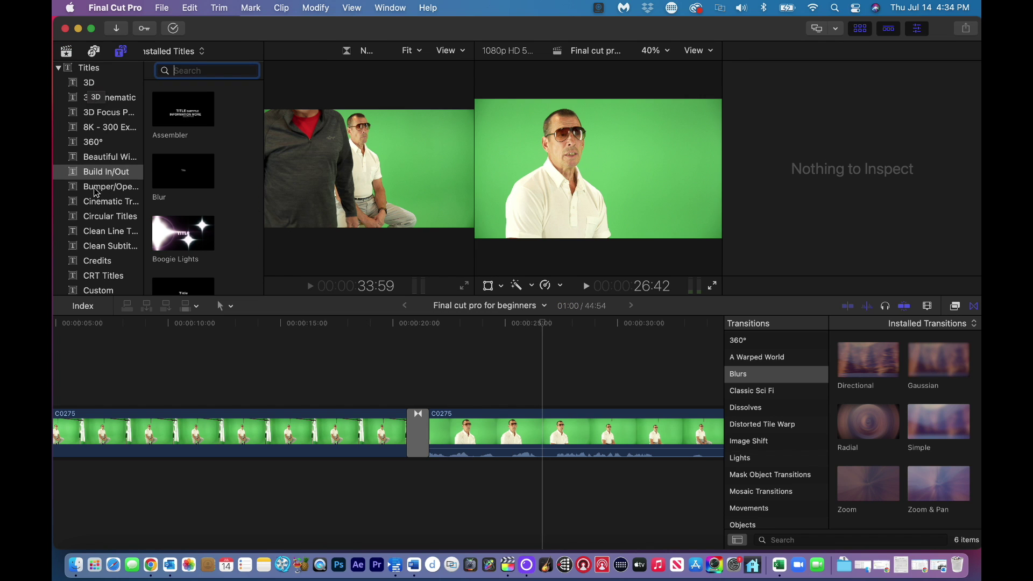
scroll(182, 188, "down", 5)
scroll(209, 194, "down", 5)
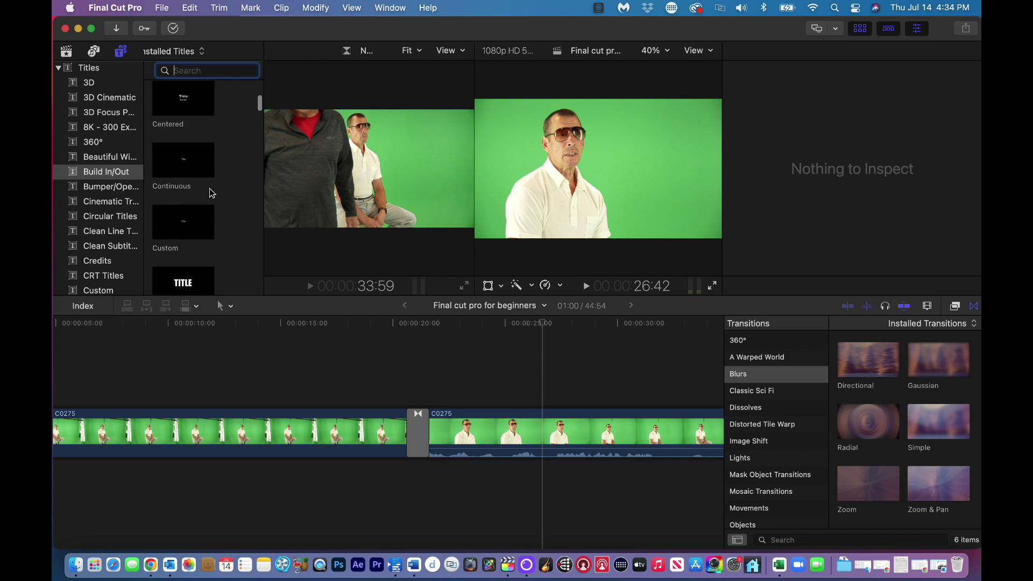
scroll(206, 199, "down", 1)
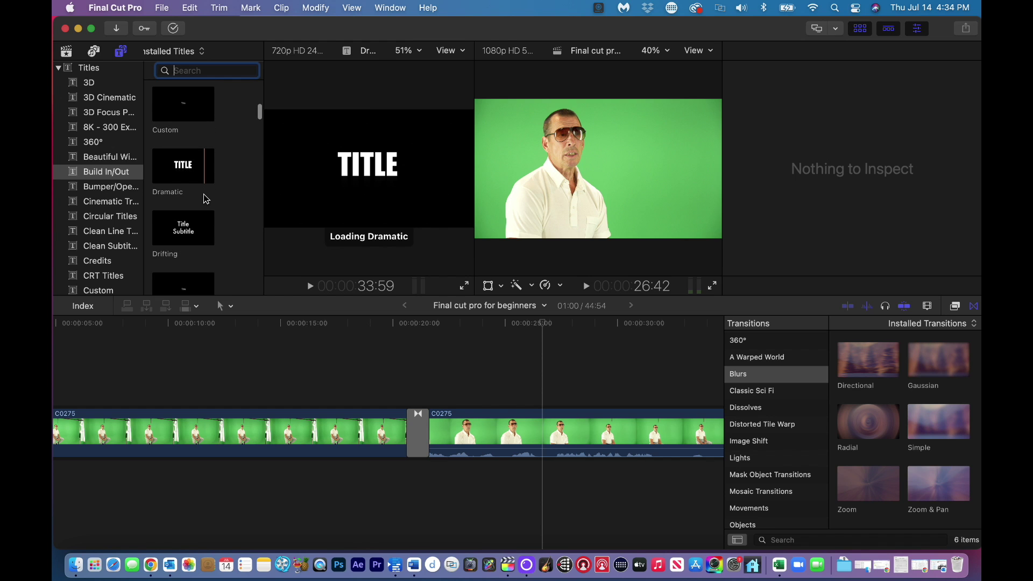
scroll(205, 199, "up", 5)
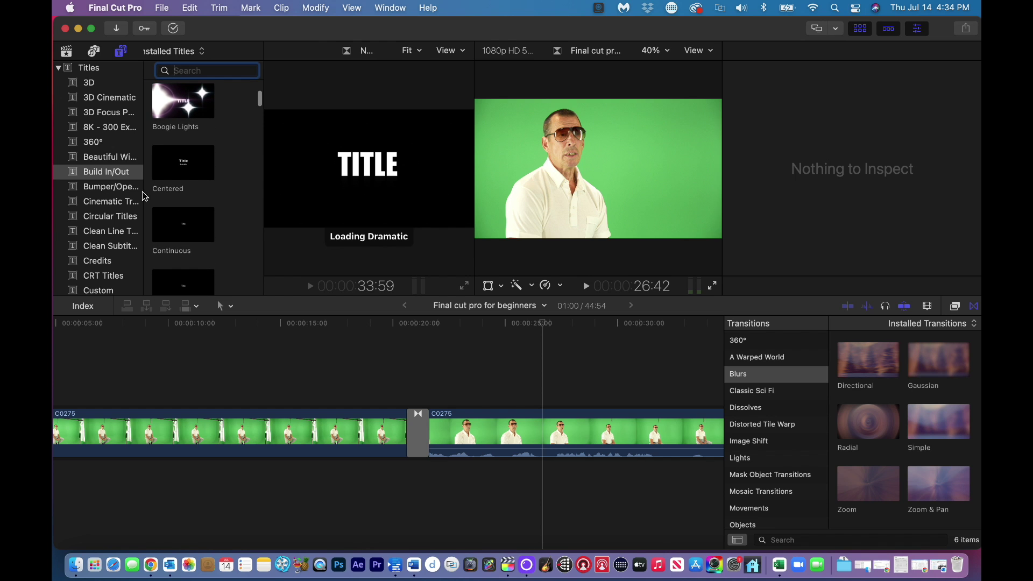
scroll(106, 191, "down", 8)
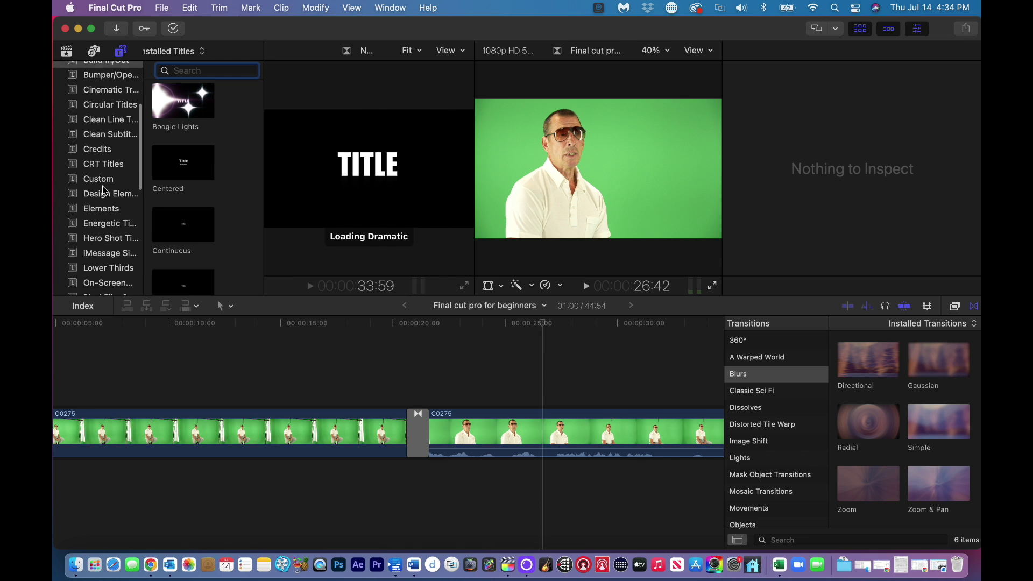
scroll(104, 190, "up", 8)
scroll(214, 191, "up", 5)
left_click(185, 215)
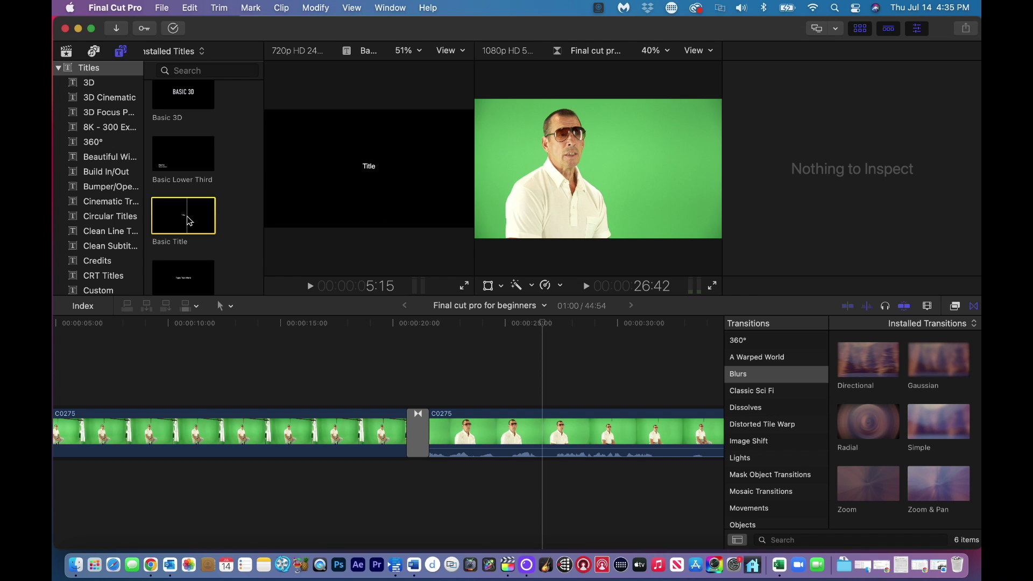
- Place a Basic Title on the timeline above the second C0275 piece
left_click_drag(206, 232, 377, 332)
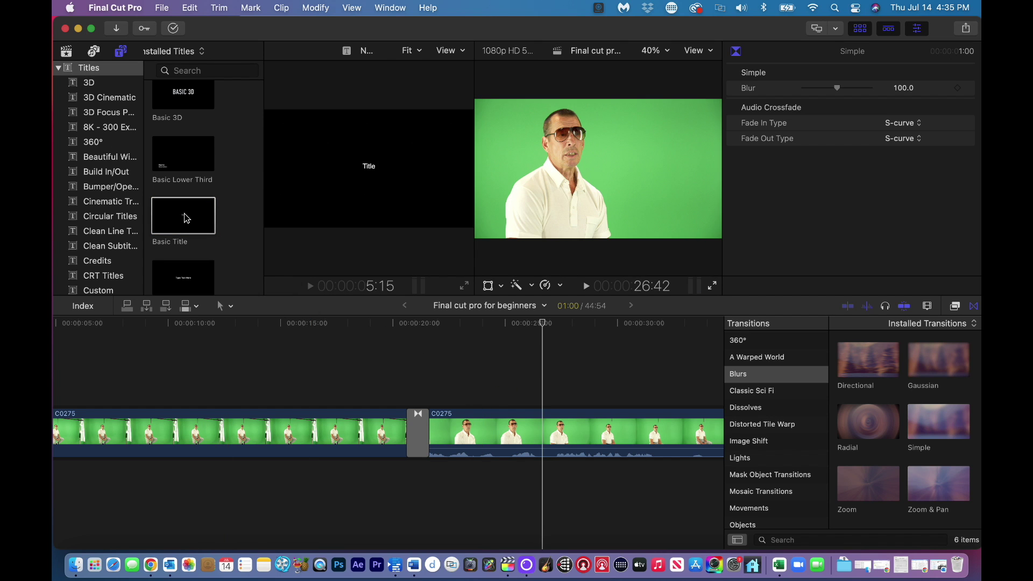
left_click_drag(186, 218, 469, 400)
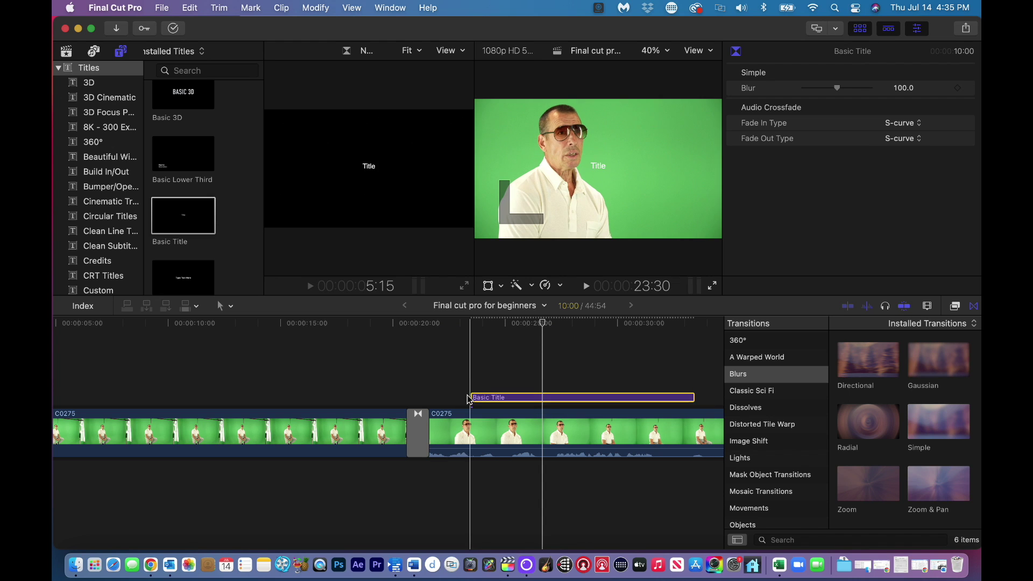
left_click(516, 326)
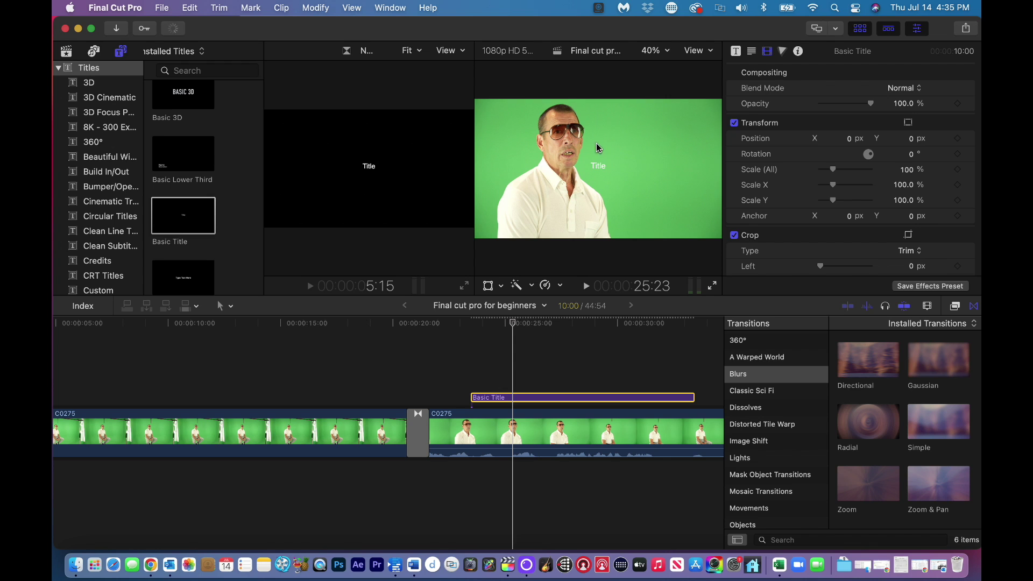
- Replace the title's placeholder text with HOLLYWOOD
double_click(541, 404)
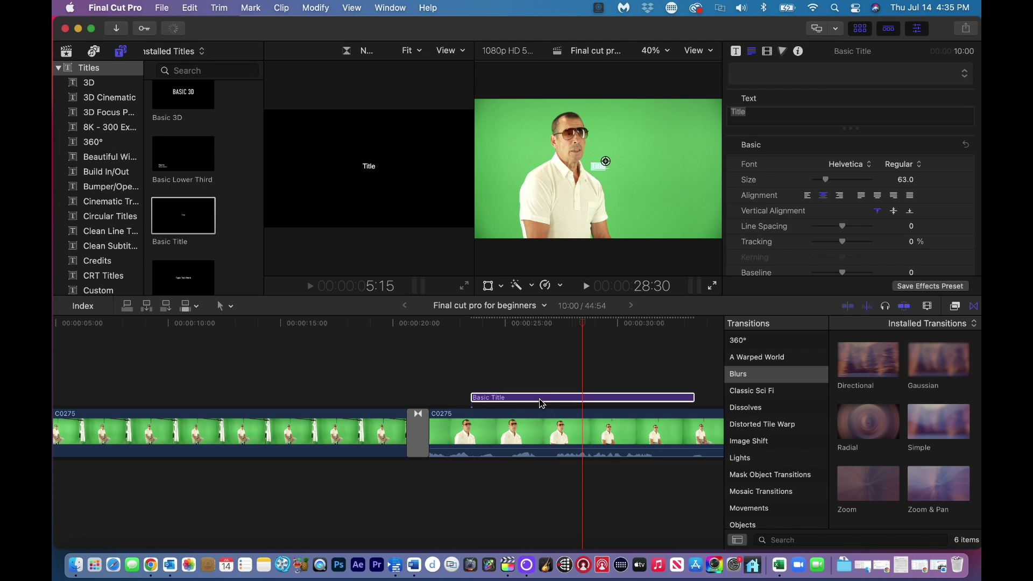
double_click(754, 111)
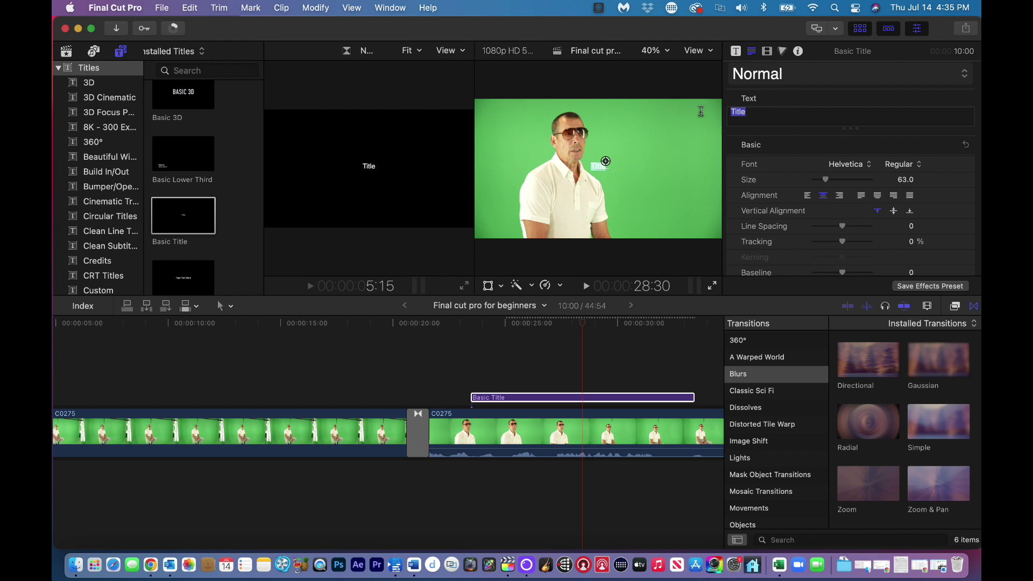
type("HOLLYWOOD")
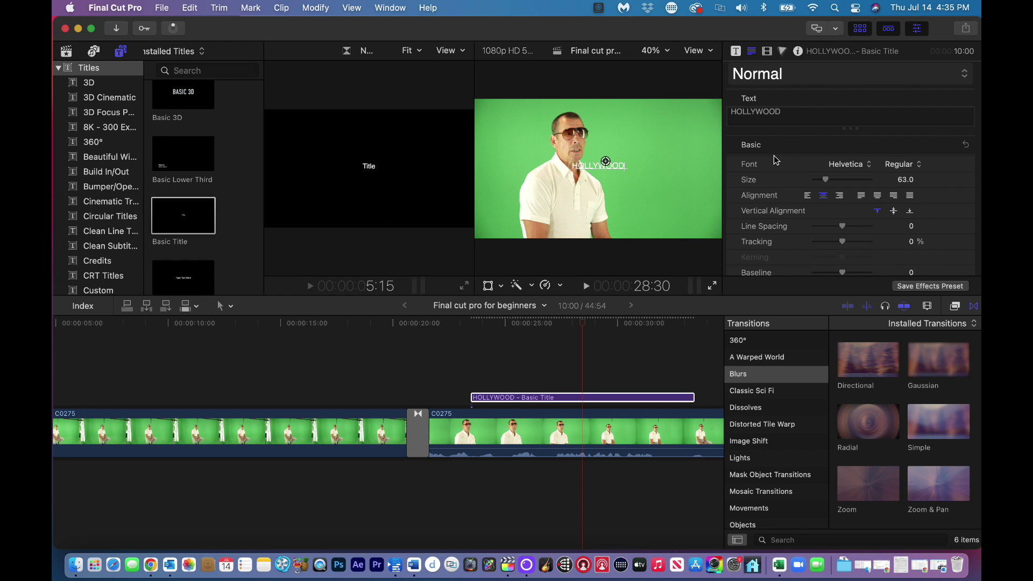
- Set the HOLLYWOOD title's font to Junegull Regular at size 183
left_click(870, 171)
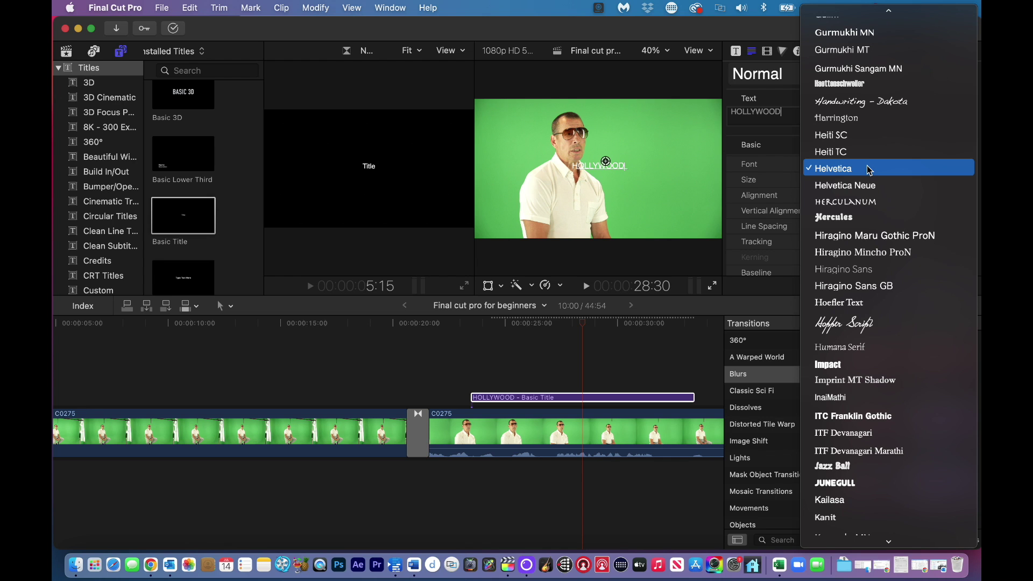
scroll(870, 171, "down", 10)
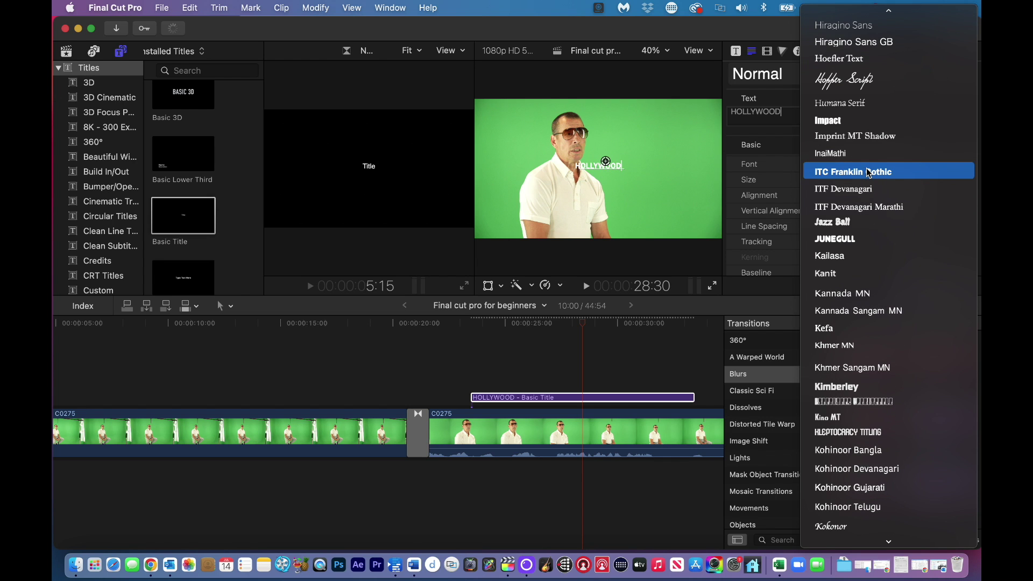
left_click(849, 239)
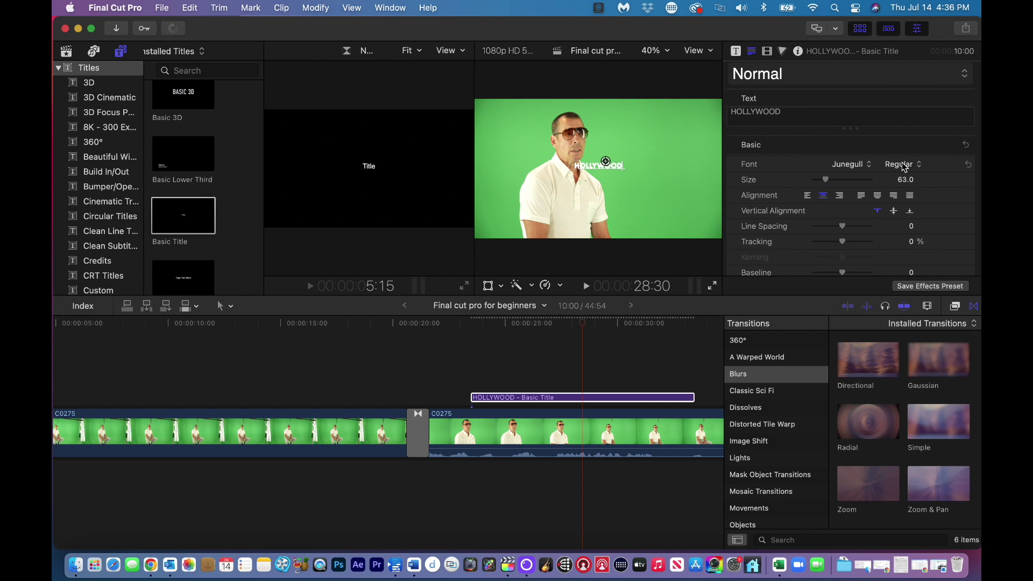
left_click(905, 166)
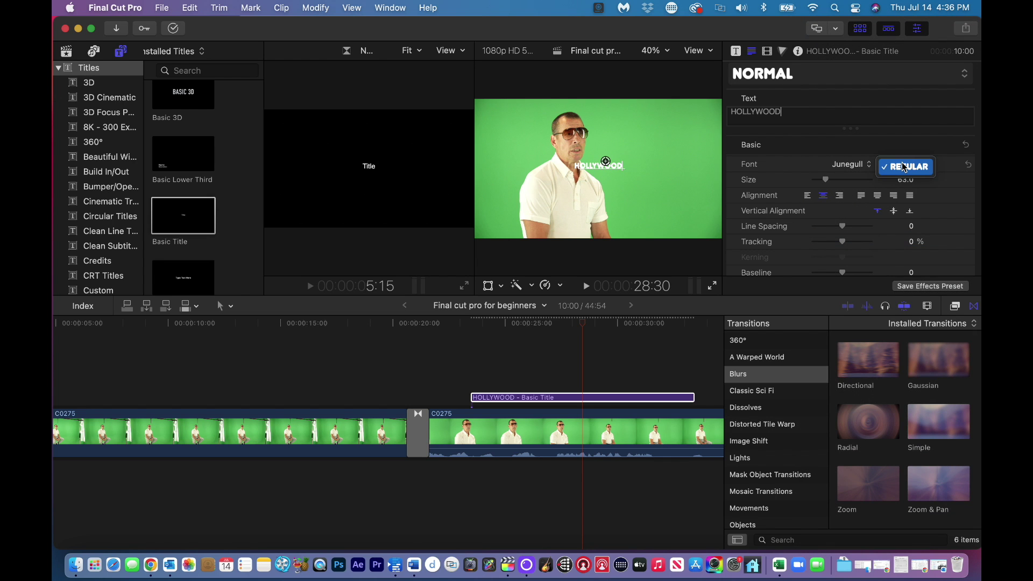
left_click(948, 185)
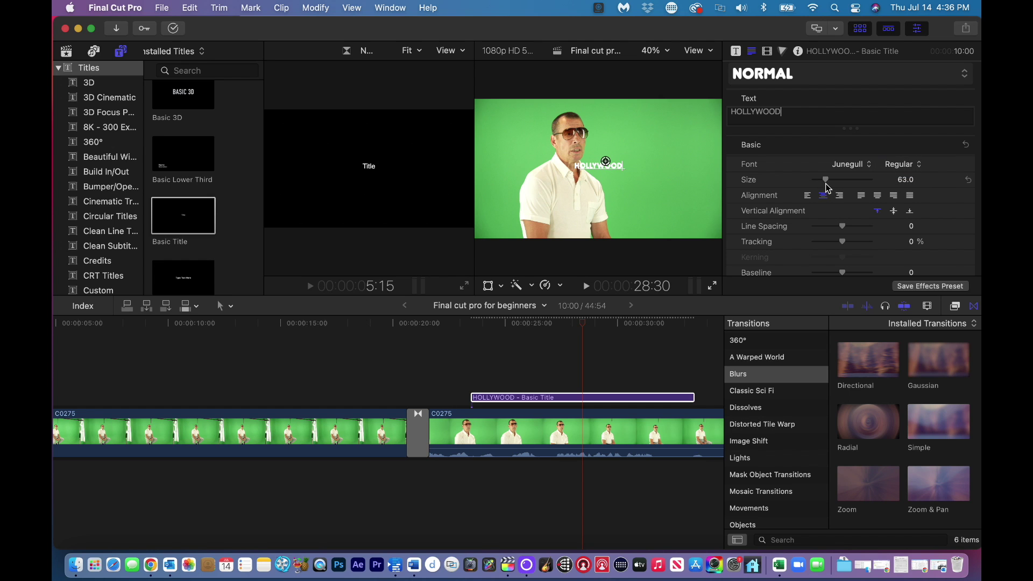
left_click_drag(828, 185, 853, 187)
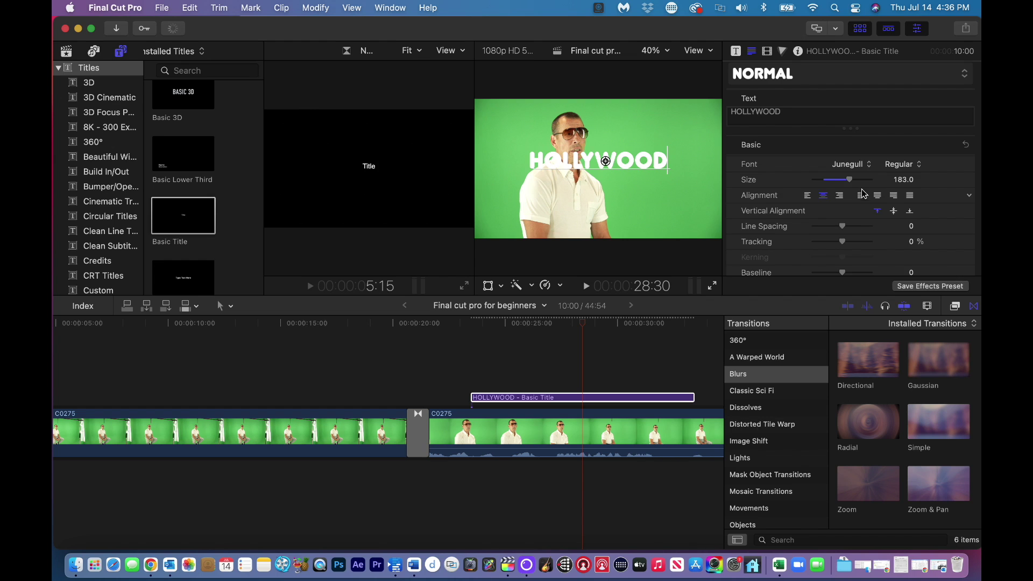
- Change the title's Face fill colour to red
scroll(860, 196, "down", 5)
scroll(860, 201, "down", 5)
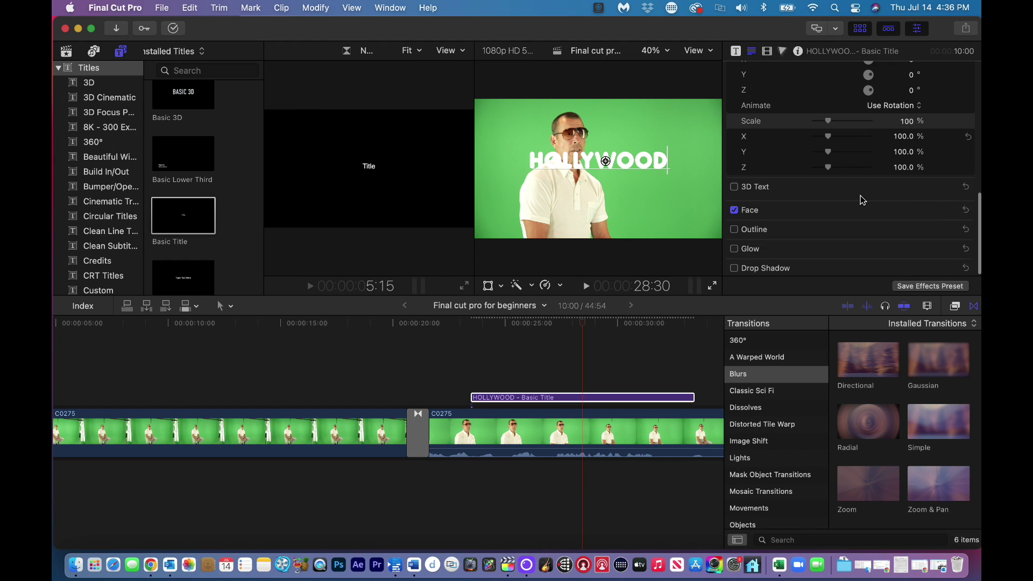
left_click(949, 210)
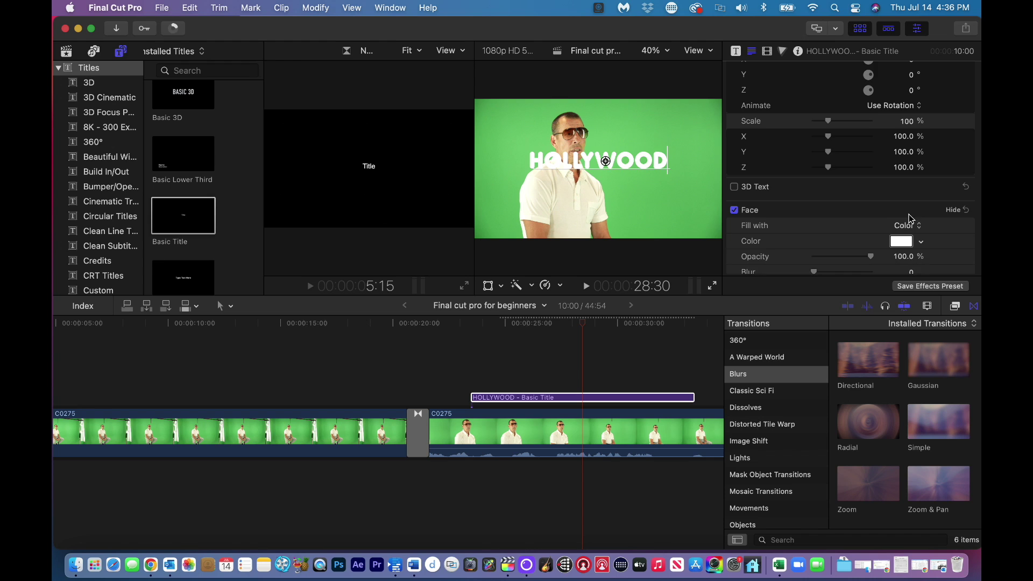
scroll(925, 199, "down", 3)
left_click(906, 179)
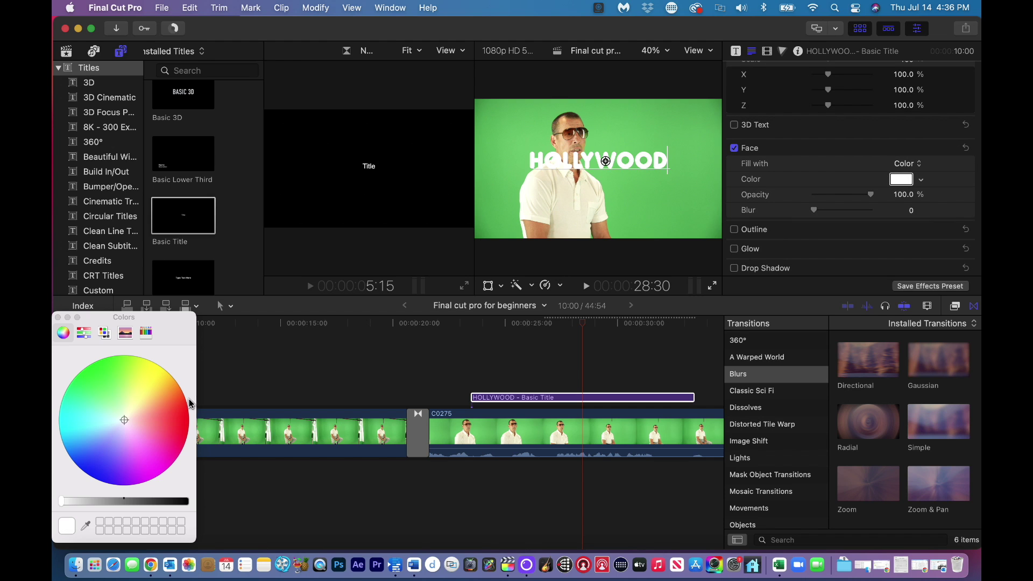
left_click(174, 420)
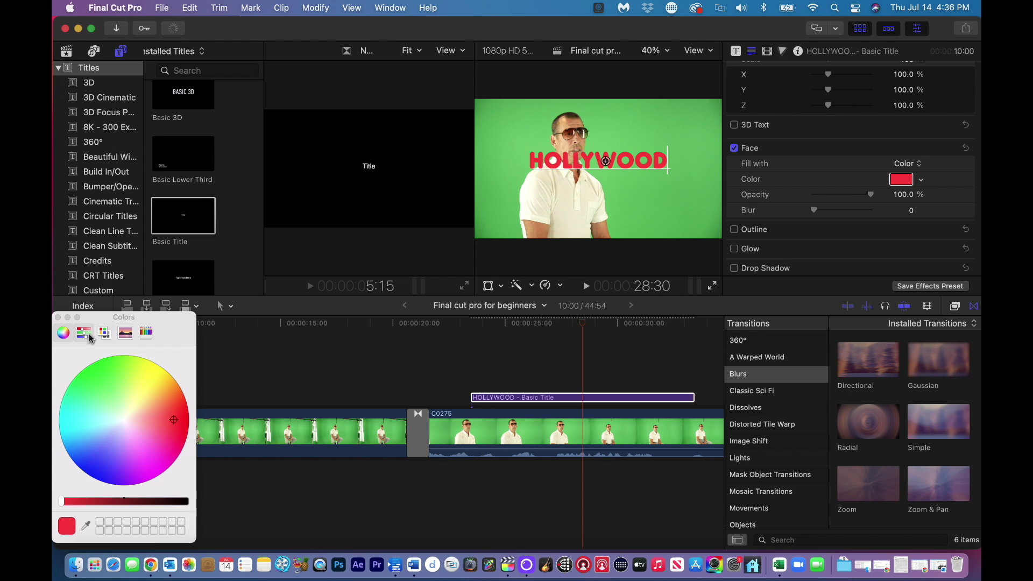
left_click(59, 318)
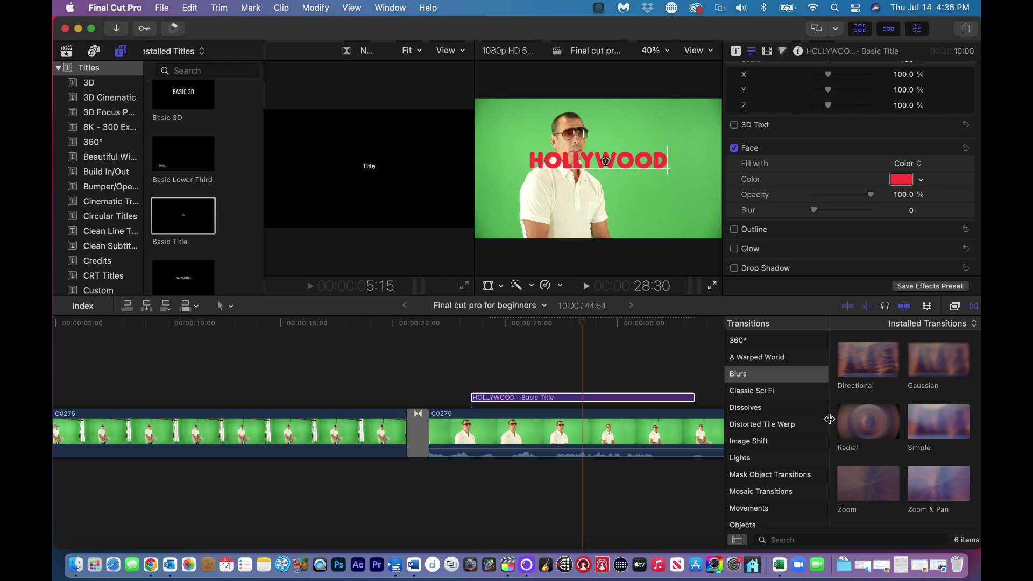
left_click_drag(849, 425, 492, 400)
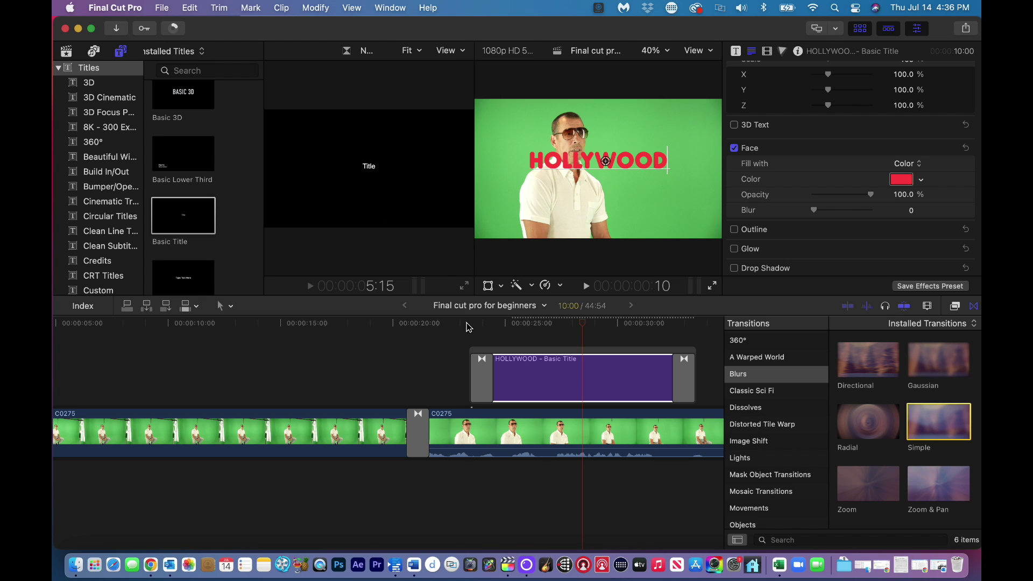
left_click(469, 327)
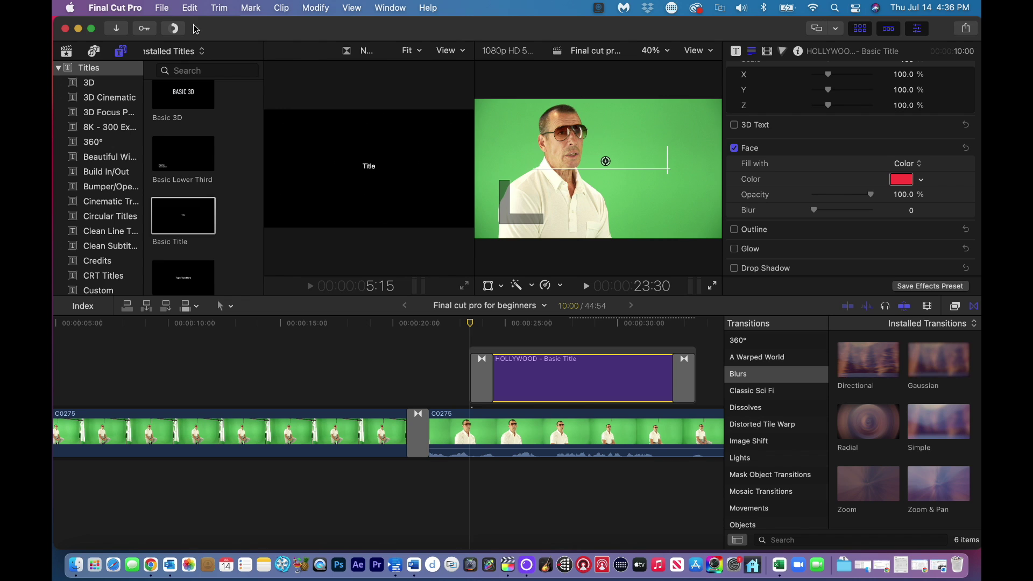
key("super+shift+a")
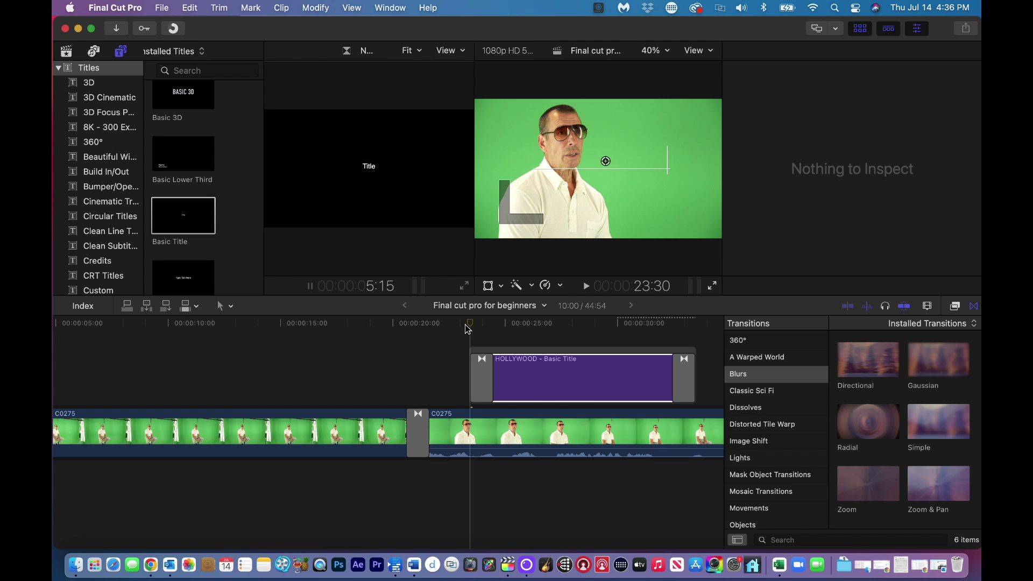
key("c")
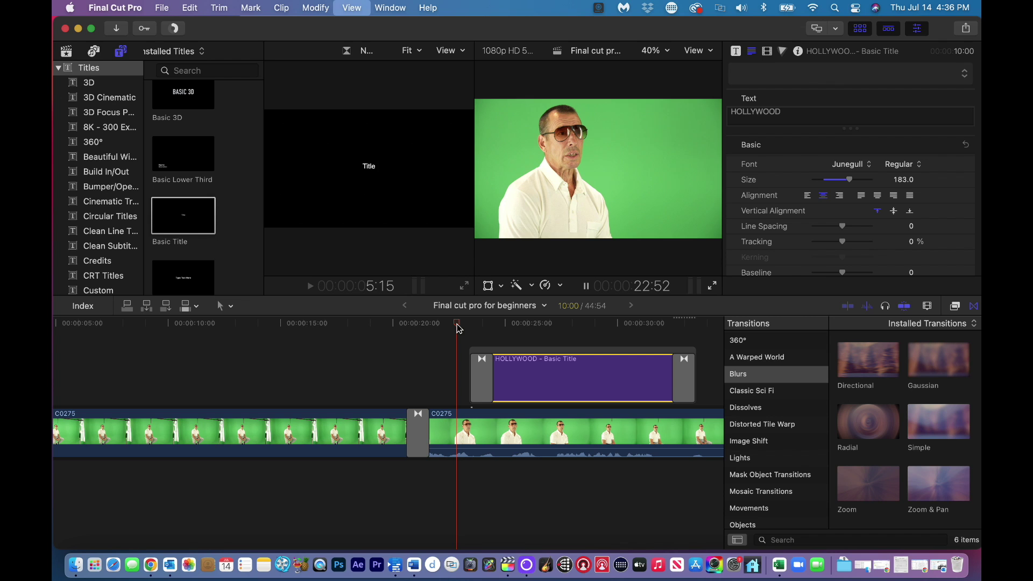
key("space")
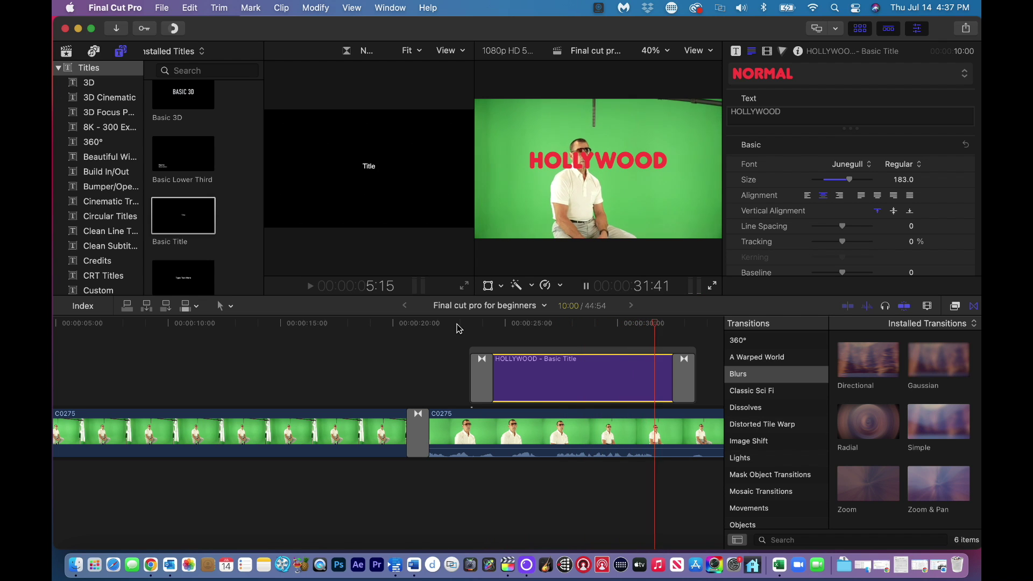
key("space")
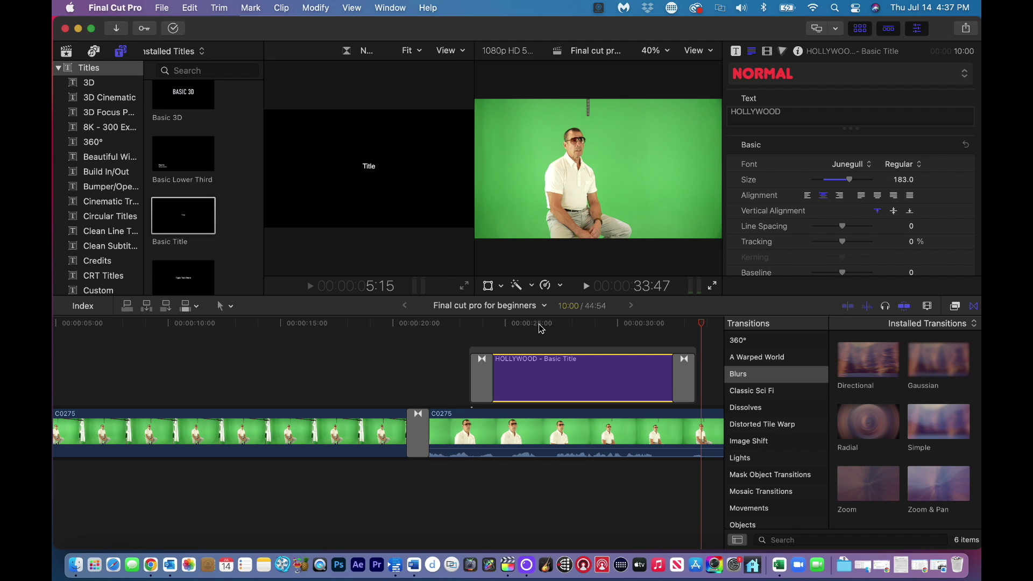
left_click(539, 326)
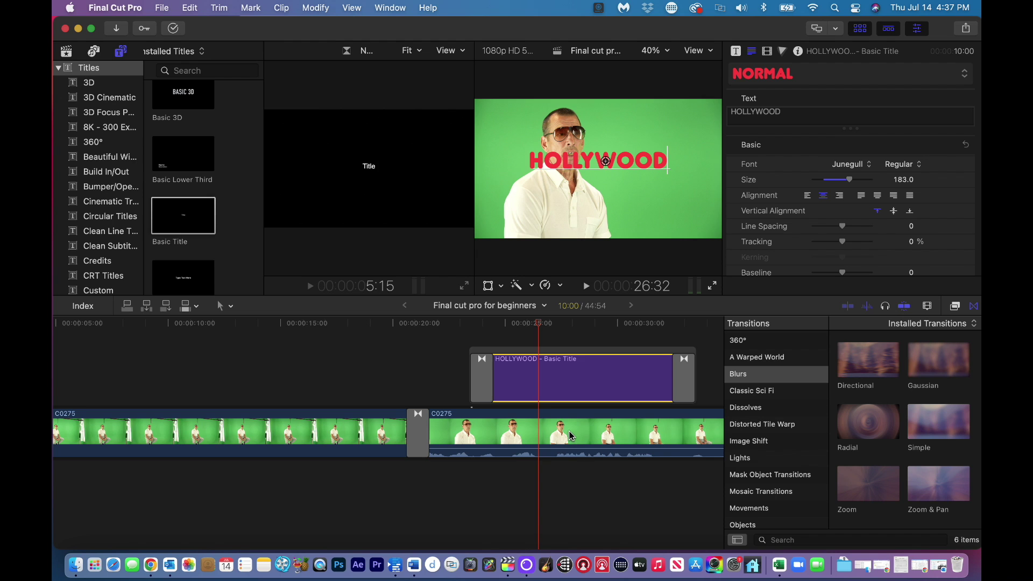
scroll(571, 435, "right", 10)
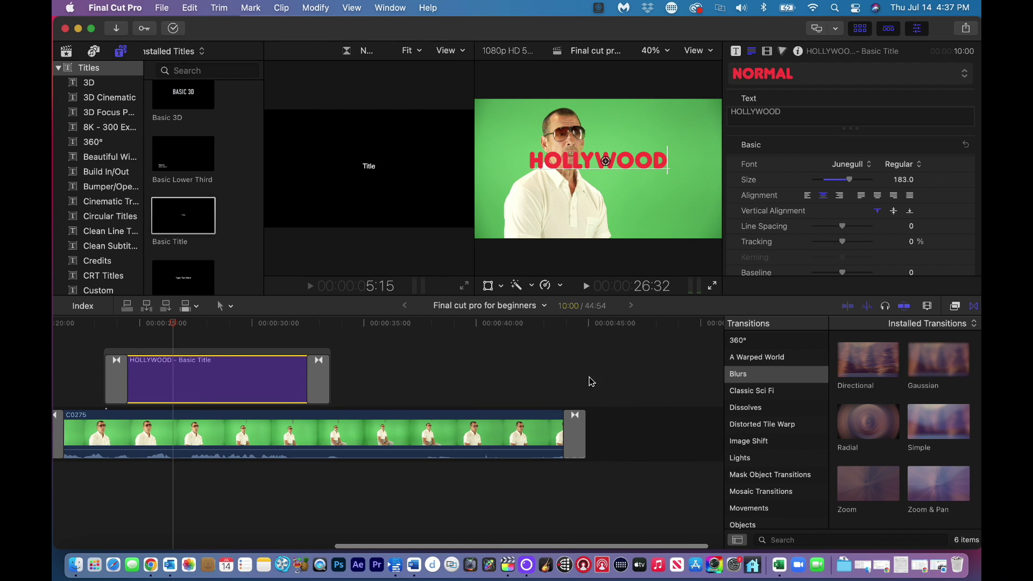
scroll(546, 391, "left", 3)
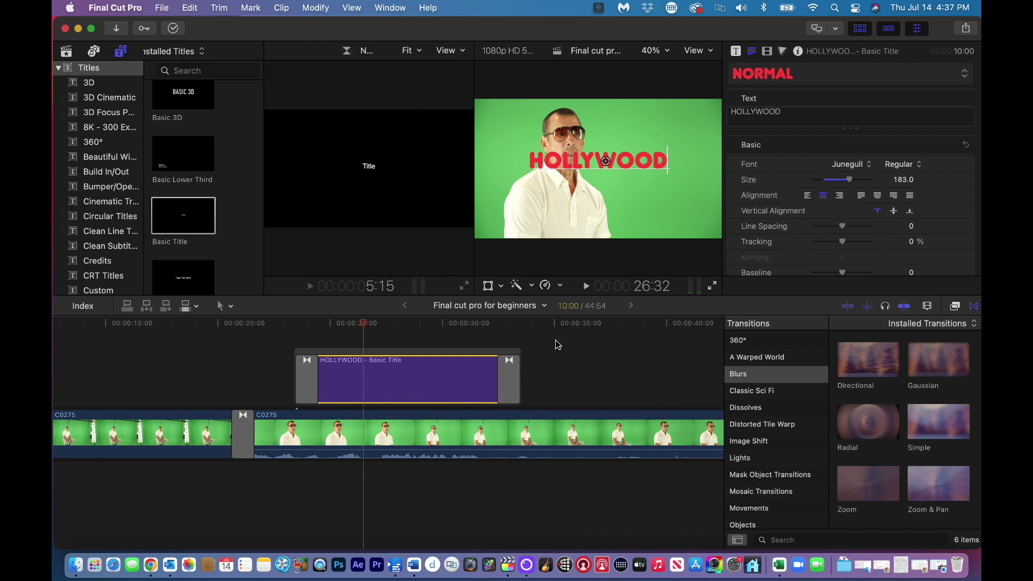
left_click(547, 324)
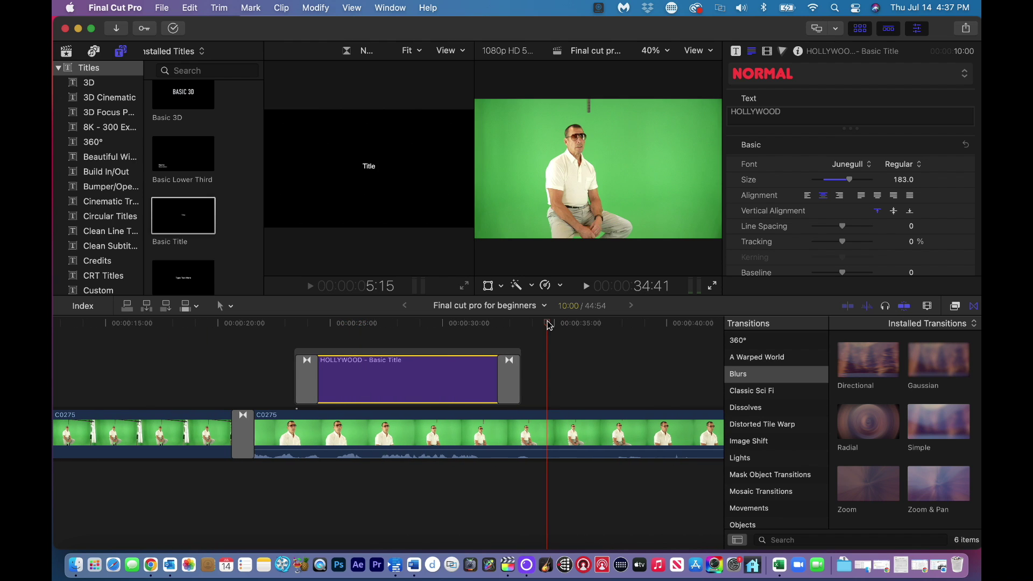
- Select the second C0275 clip and show the Effects browser, scrolling toward the Keying category
left_click(574, 427)
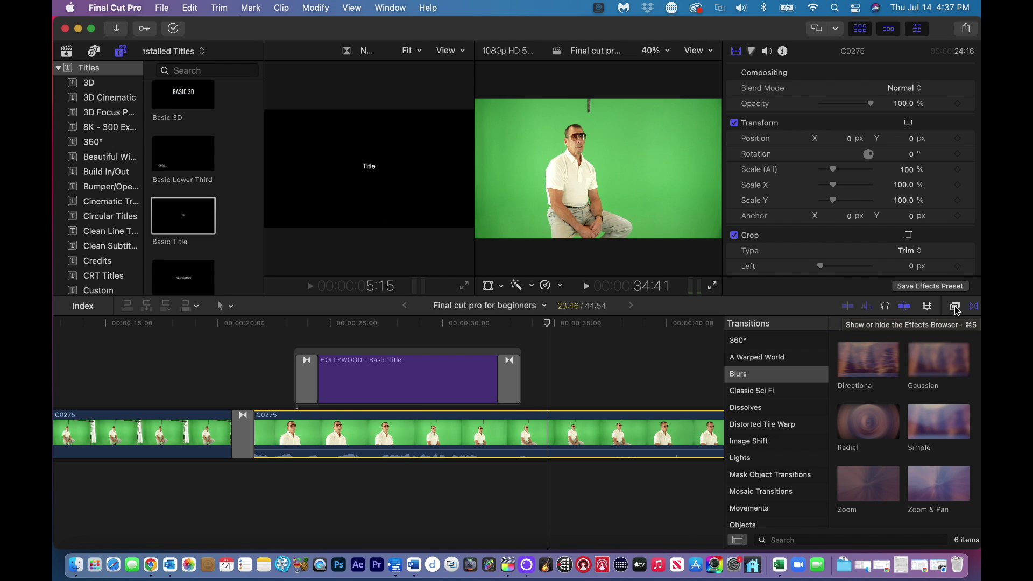
left_click(956, 308)
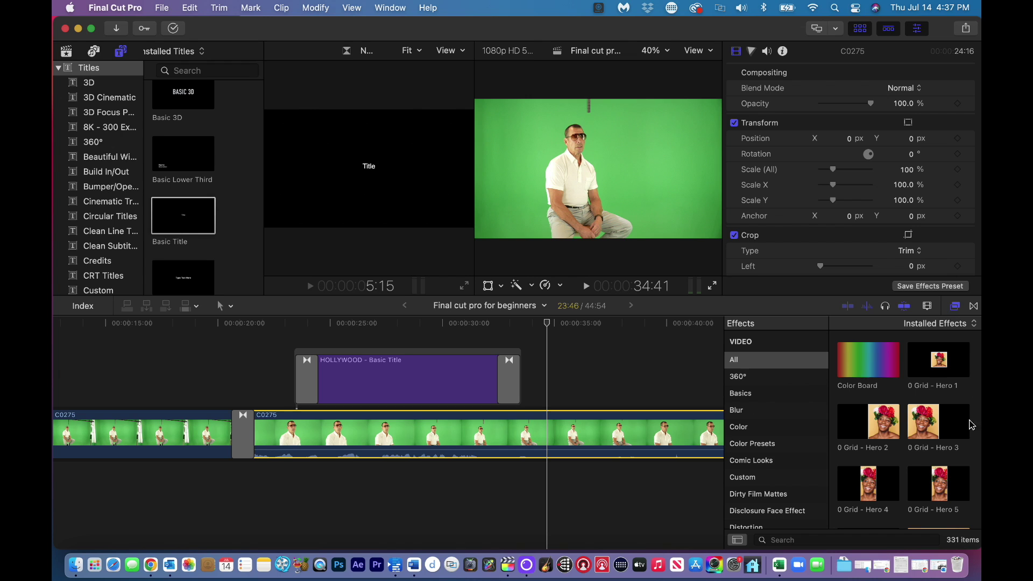
scroll(762, 465, "down", 5)
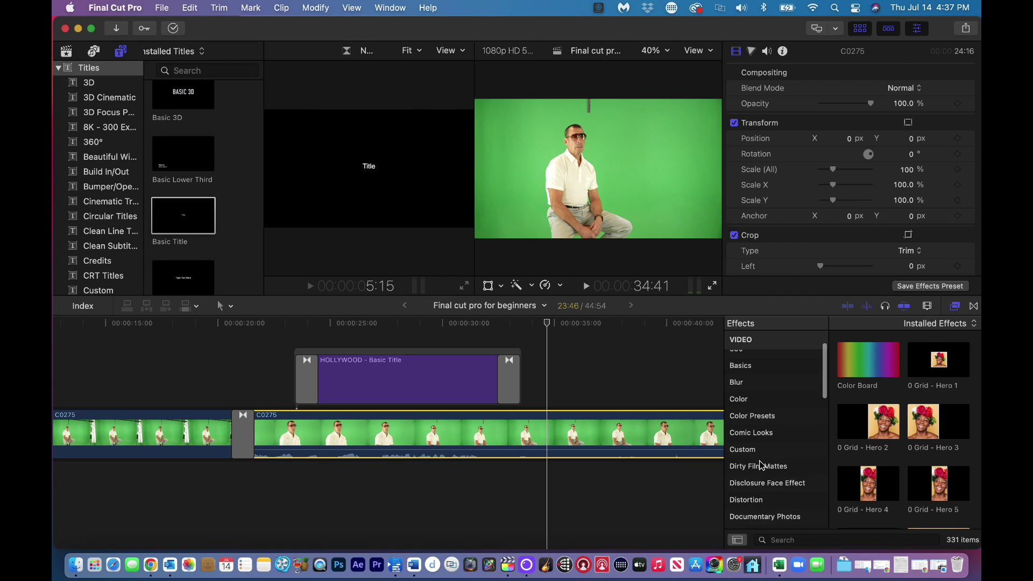
scroll(762, 465, "down", 6)
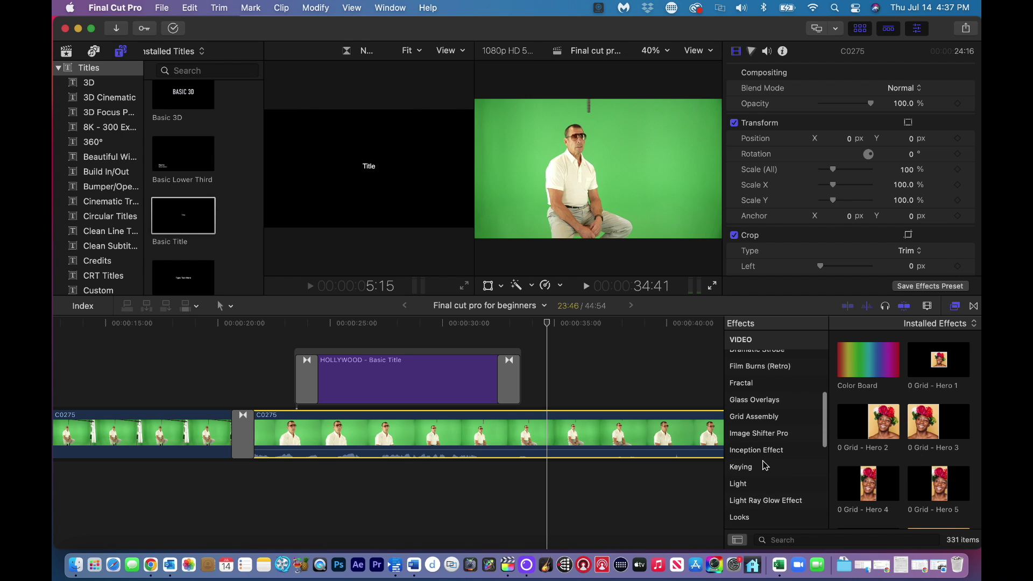
- Apply the Keyer effect from the Keying category to the second C0275 piece
left_click(743, 466)
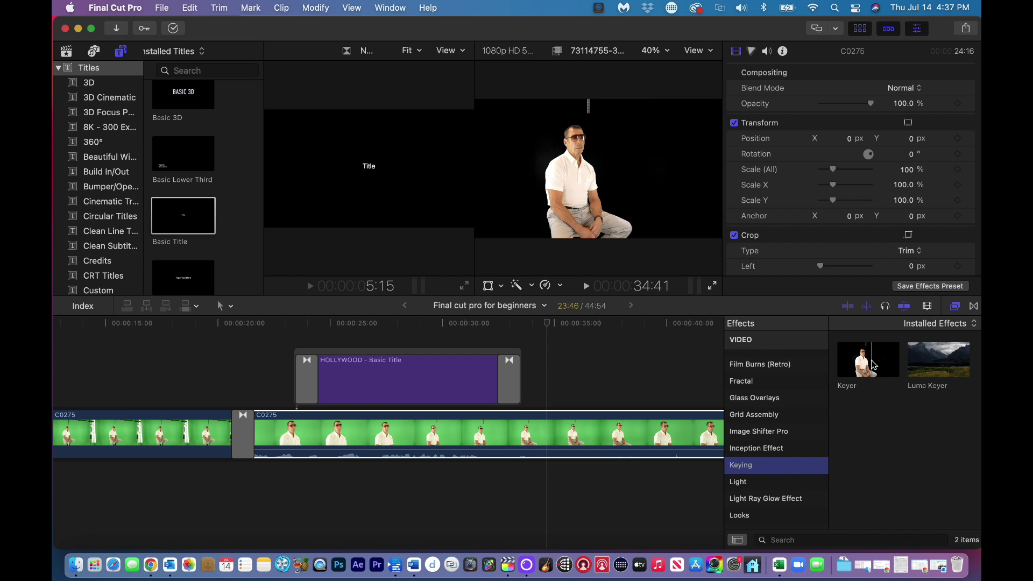
left_click_drag(874, 366, 565, 430)
left_click(563, 433)
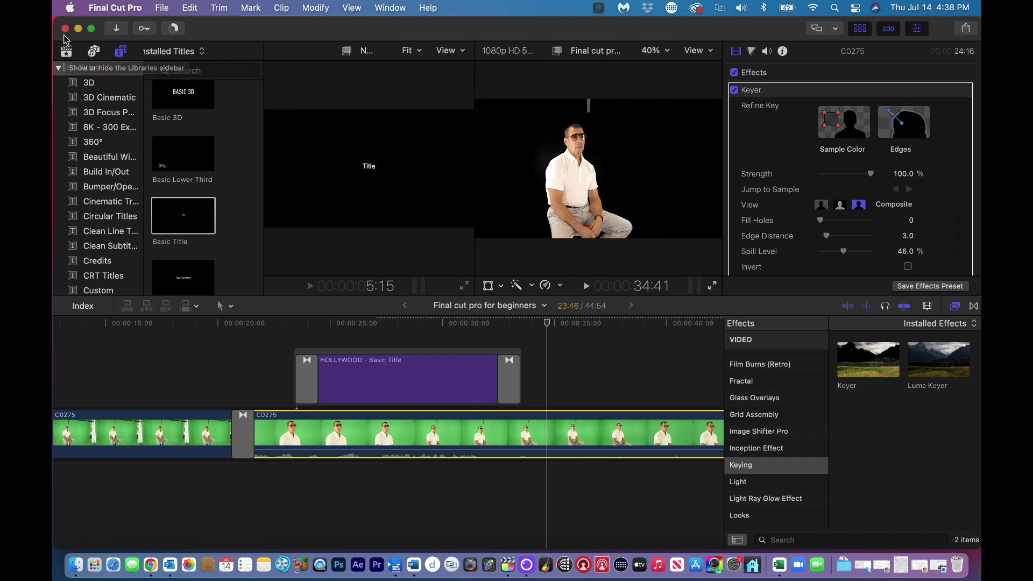
- Connect the BG-warehouse1 image beneath C0275 and stretch it out to 1:05:33
left_click(66, 54)
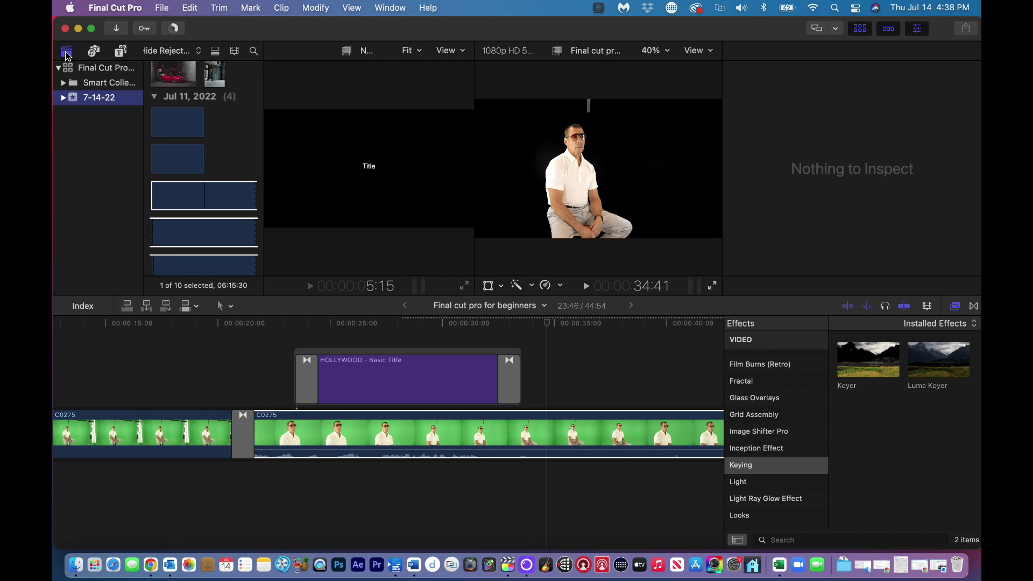
scroll(219, 171, "down", 10)
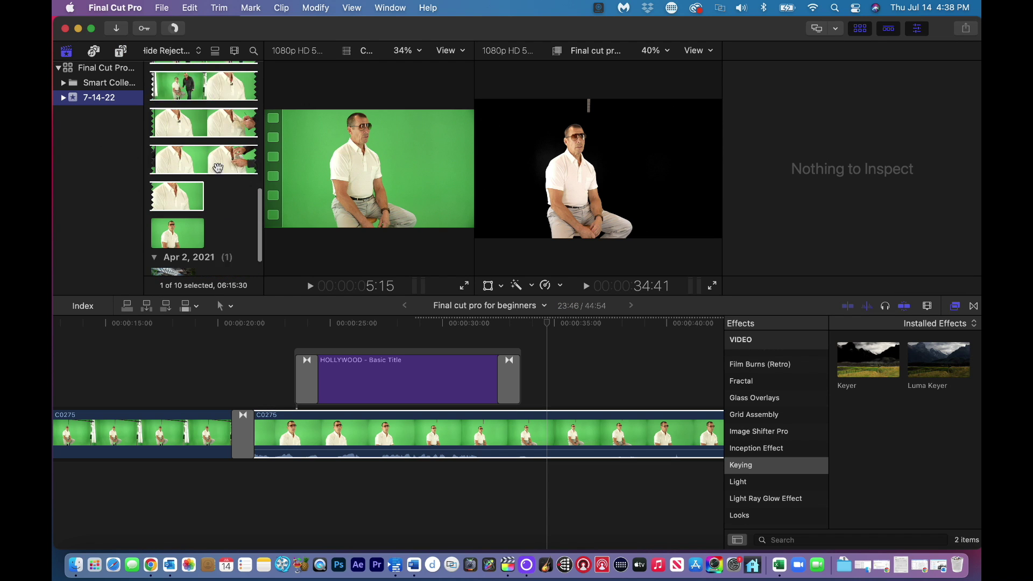
left_click(161, 246)
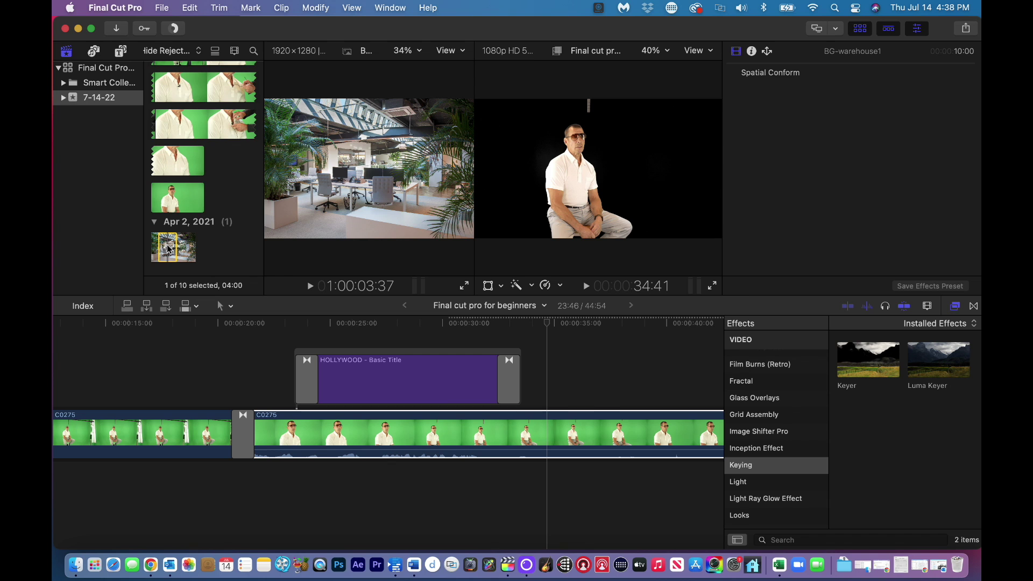
left_click_drag(169, 249, 334, 480)
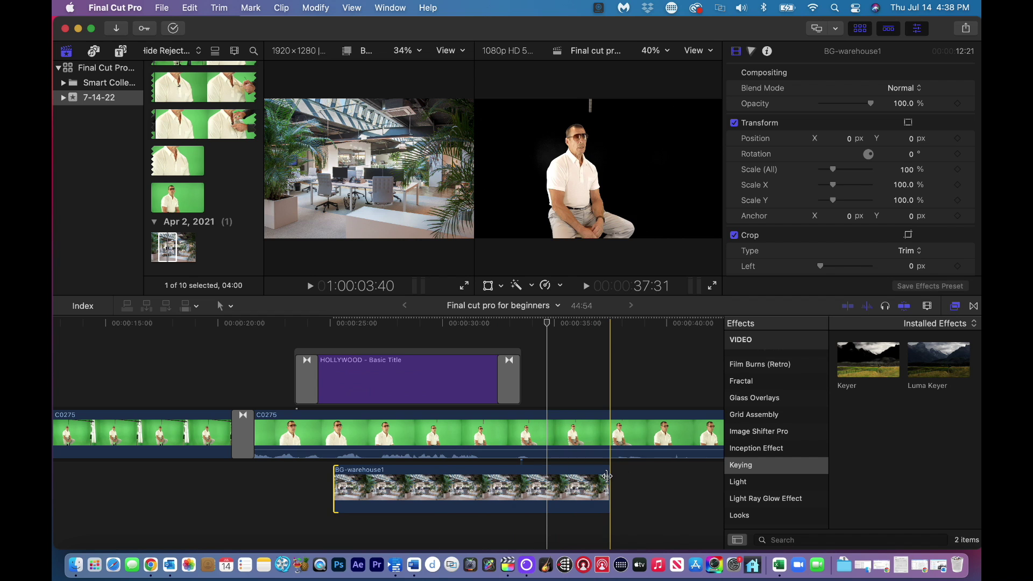
left_click_drag(610, 481, 734, 483)
left_click_drag(469, 476, 470, 476)
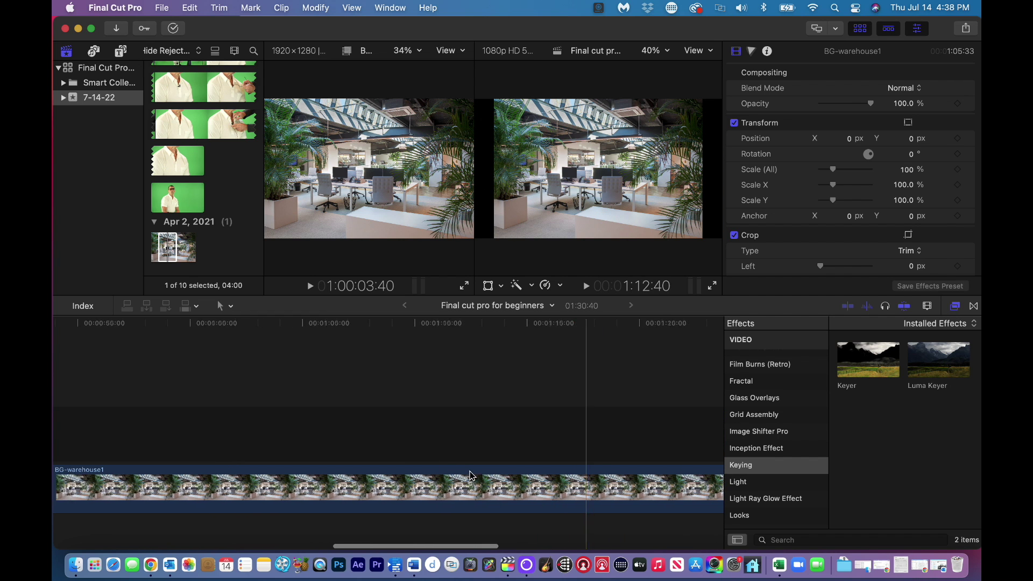
- Blade BG-warehouse1 at C0275's end and delete the overhang and gap, leaving 44:54
scroll(463, 468, "left", 15)
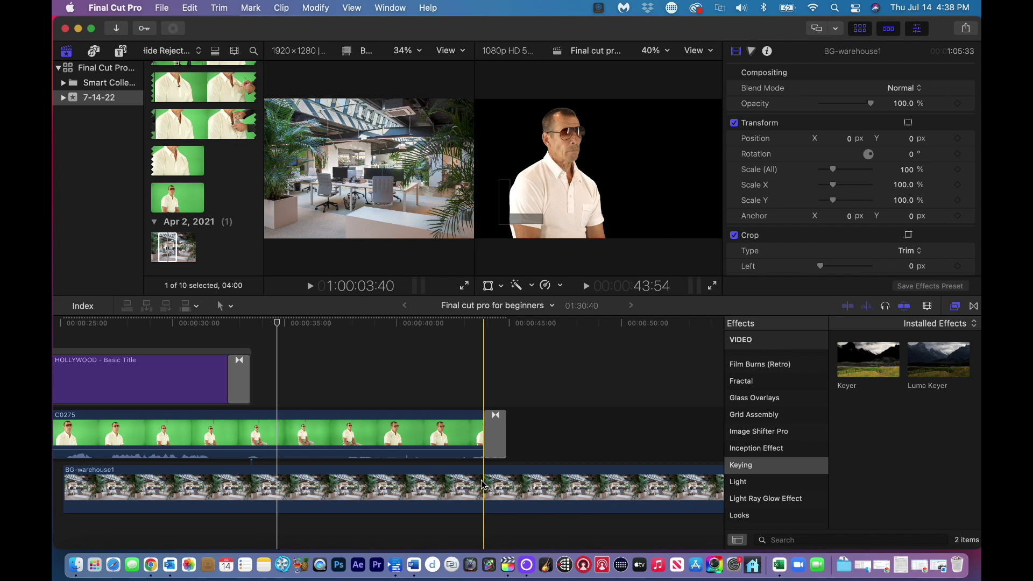
key("b")
left_click(505, 483)
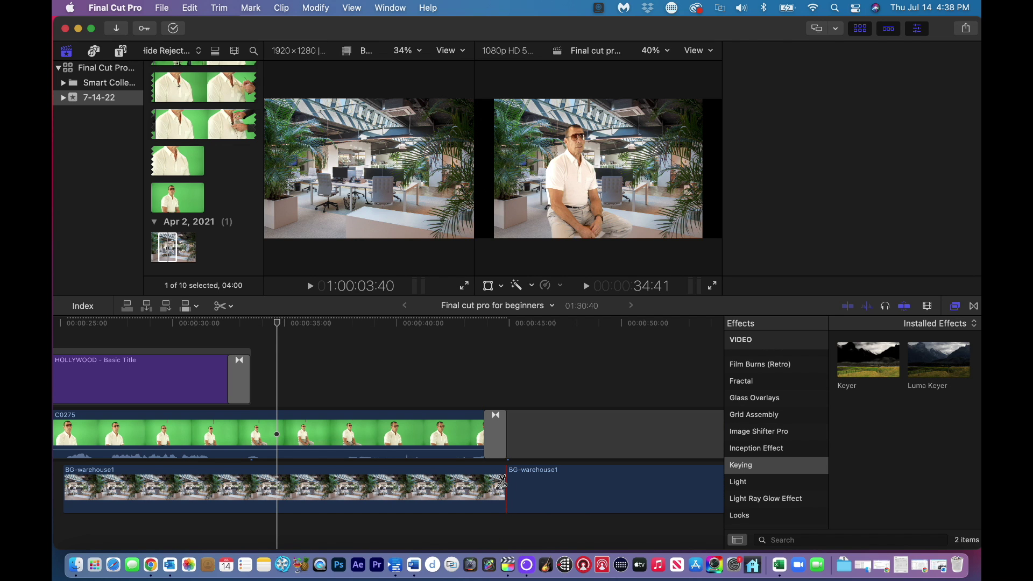
key("a")
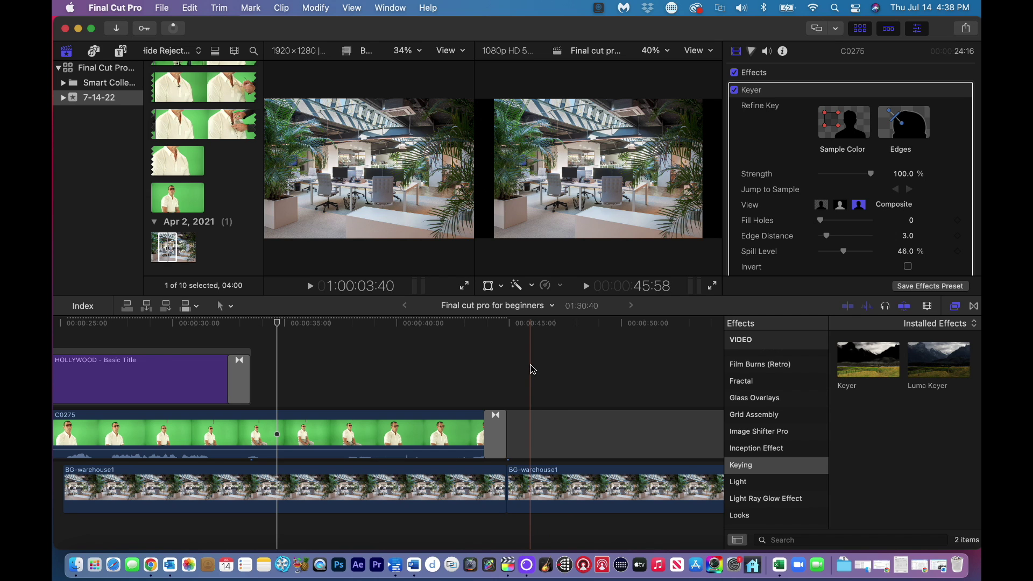
left_click_drag(530, 366, 604, 516)
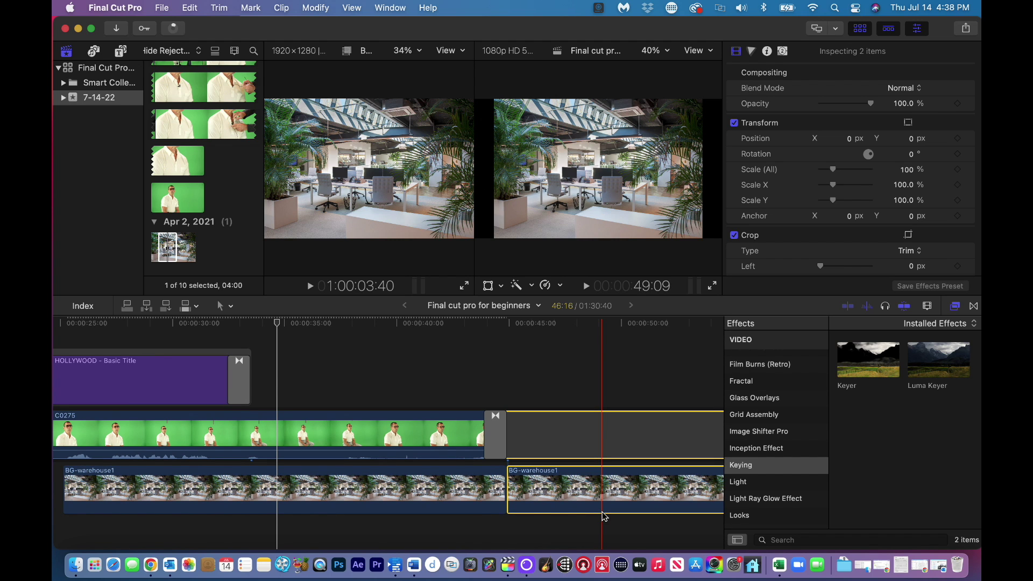
key("Delete")
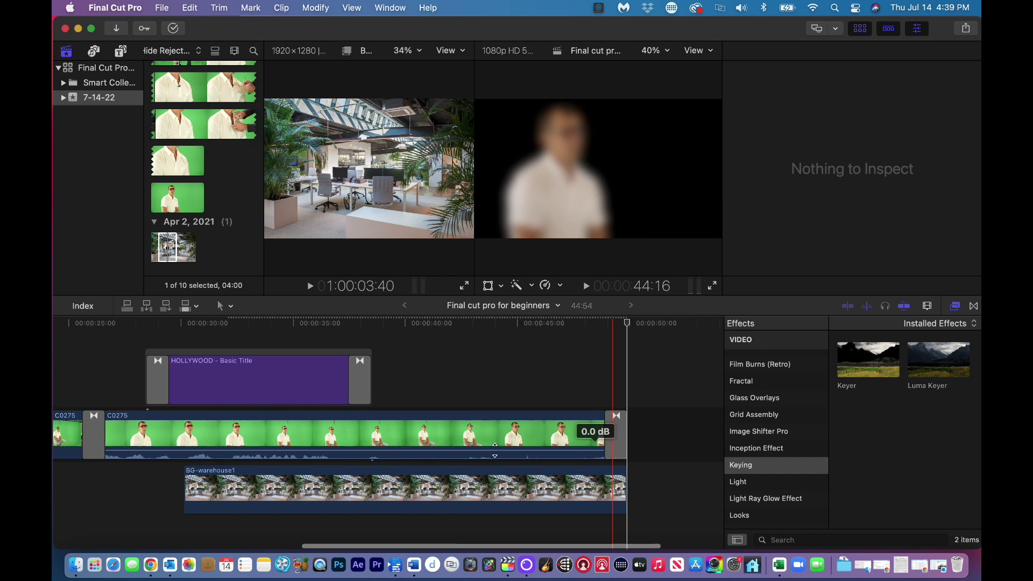
- Apply Balance Color from the Enhancements menu to the keyed C0275 clip
scroll(388, 431, "left", 5)
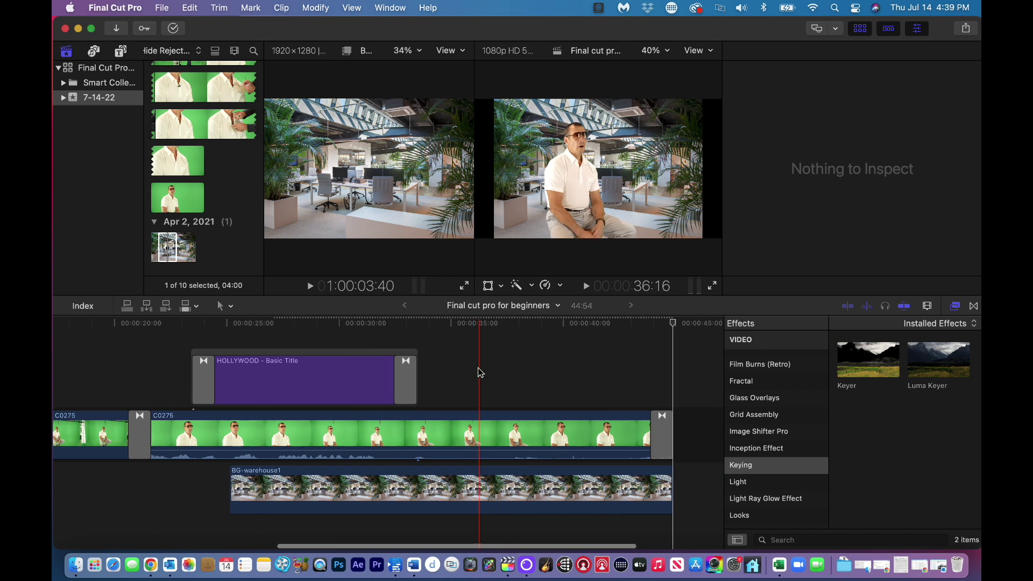
left_click(471, 325)
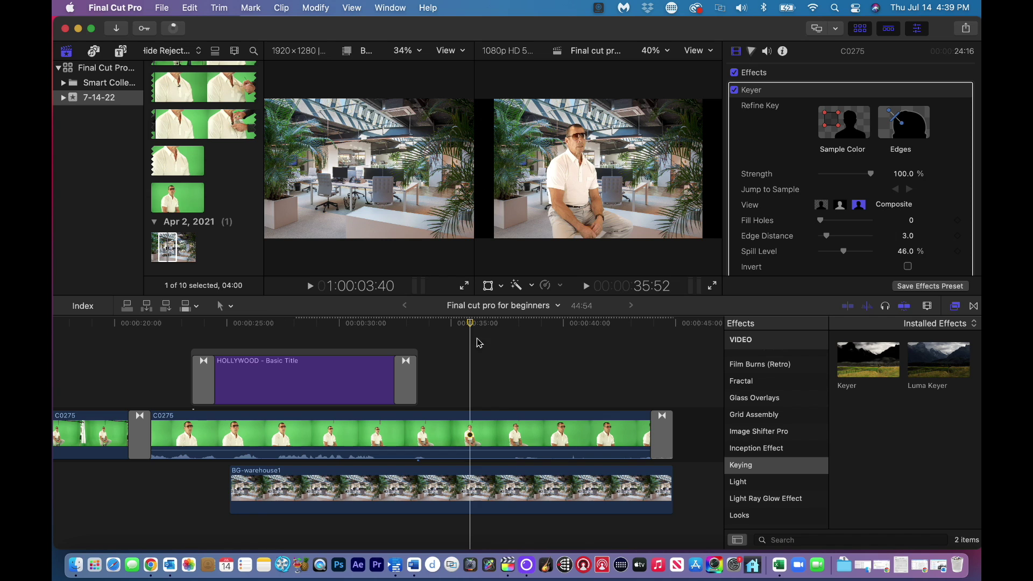
left_click(504, 432)
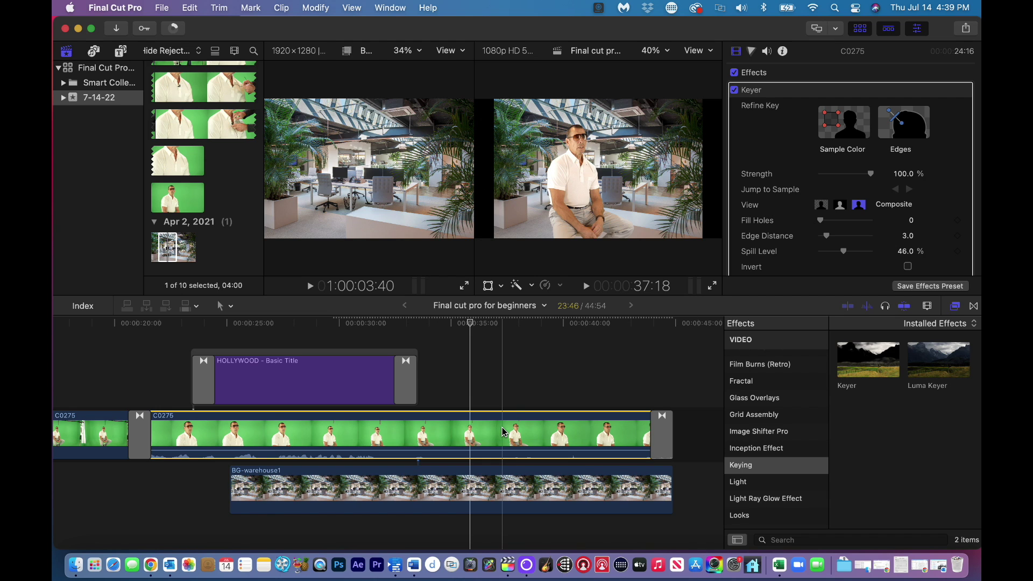
left_click(531, 291)
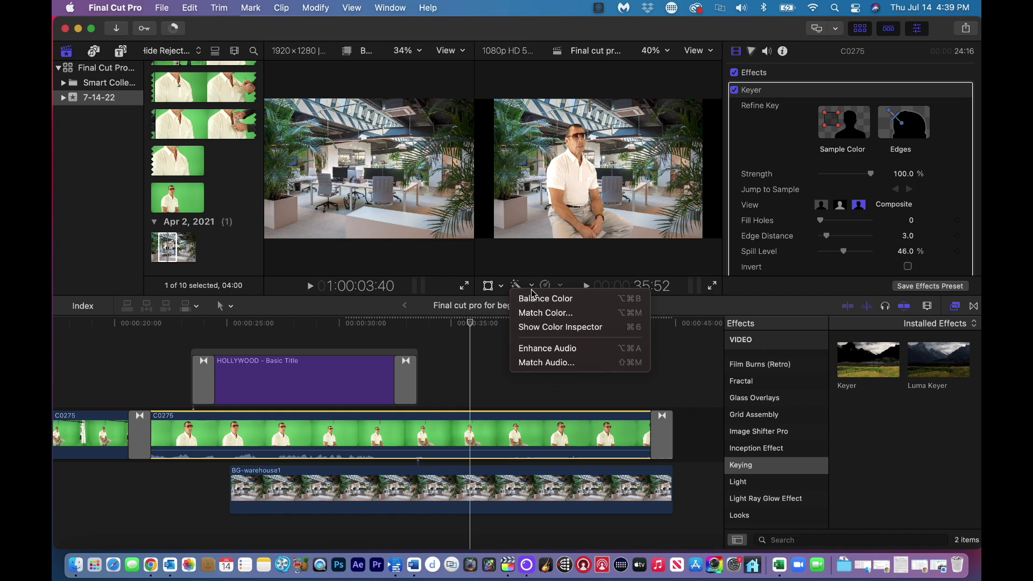
left_click(535, 303)
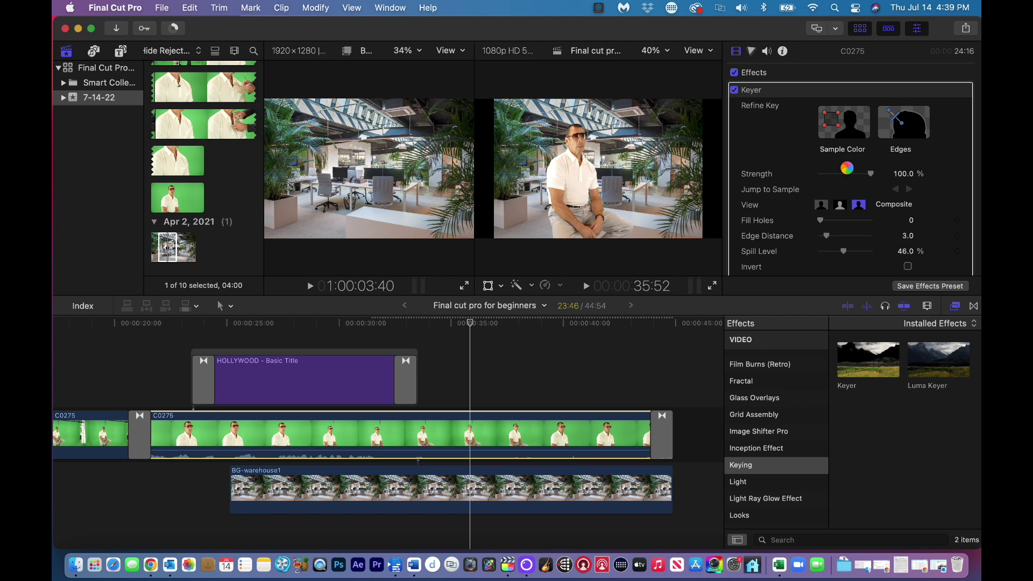
- Drag the Color Board's Global puck left and slightly down to tint C0275
left_click(753, 51)
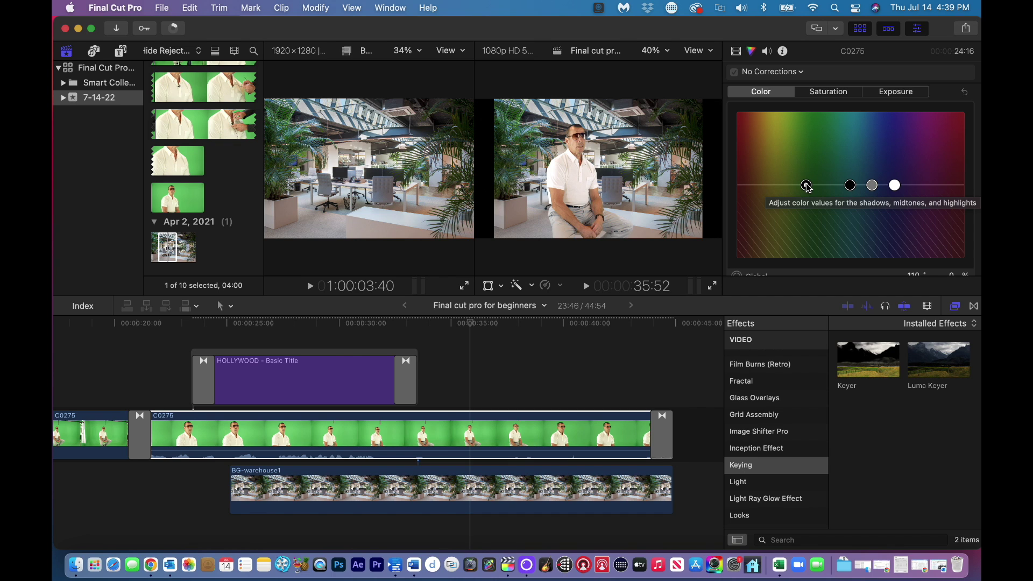
left_click_drag(807, 186, 765, 195)
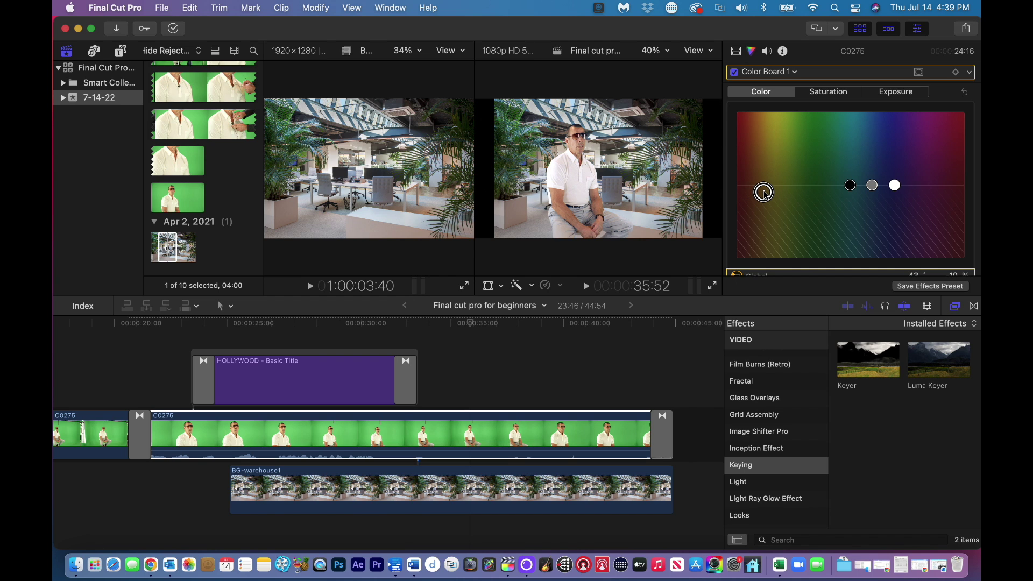
left_click_drag(765, 195, 763, 194)
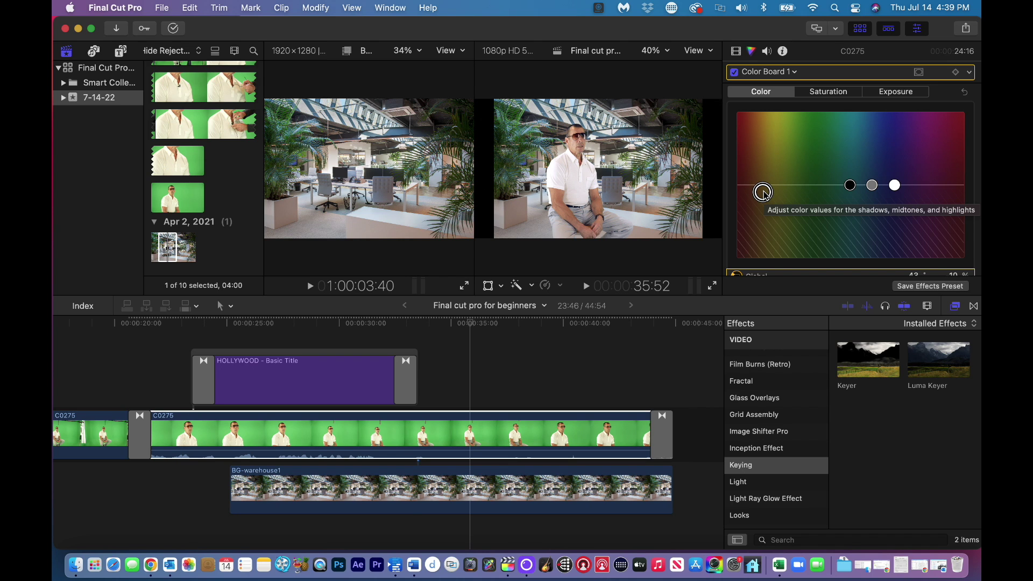
left_click(361, 324)
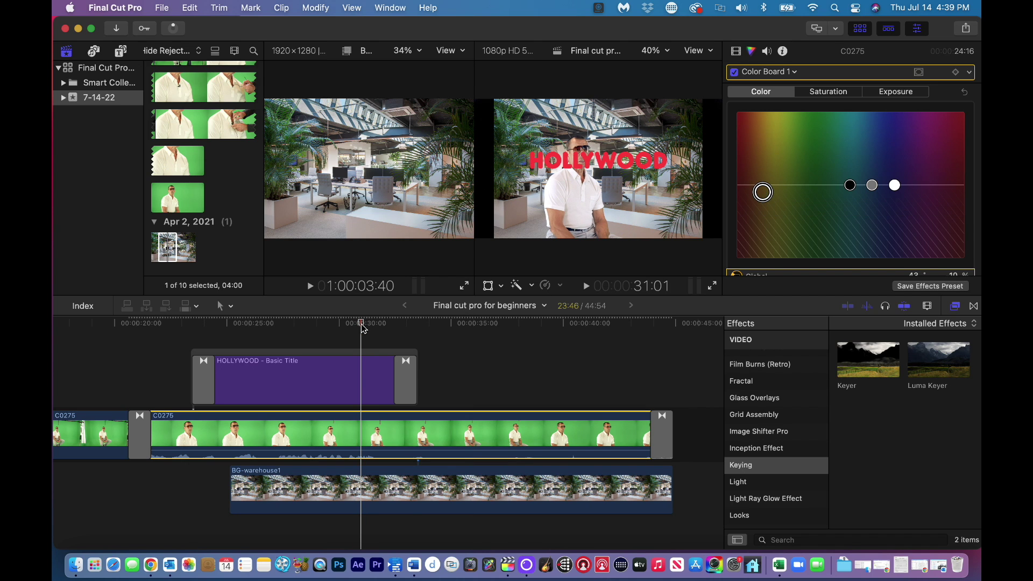
left_click_drag(363, 328, 425, 326)
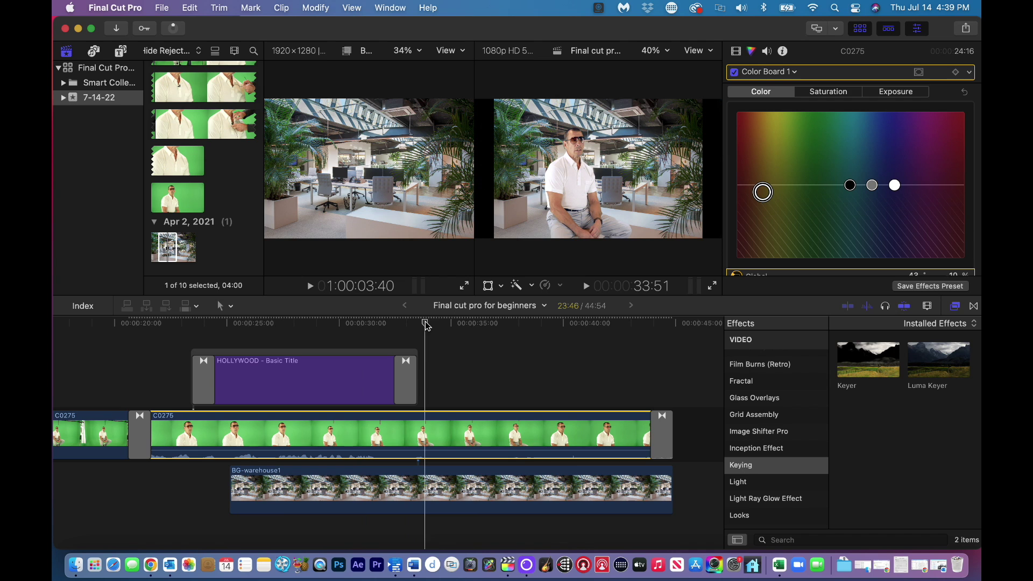
key("space")
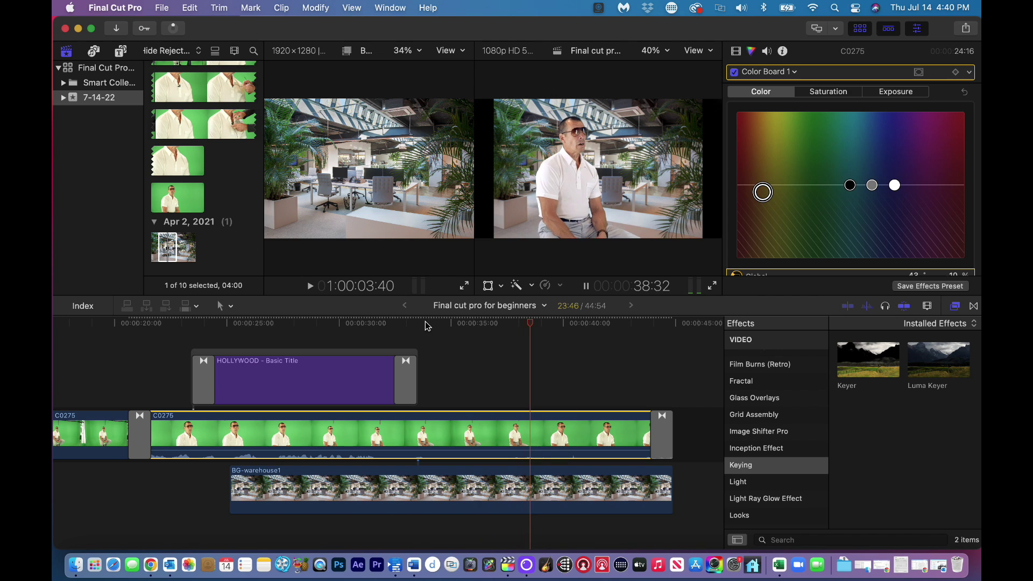
key("space")
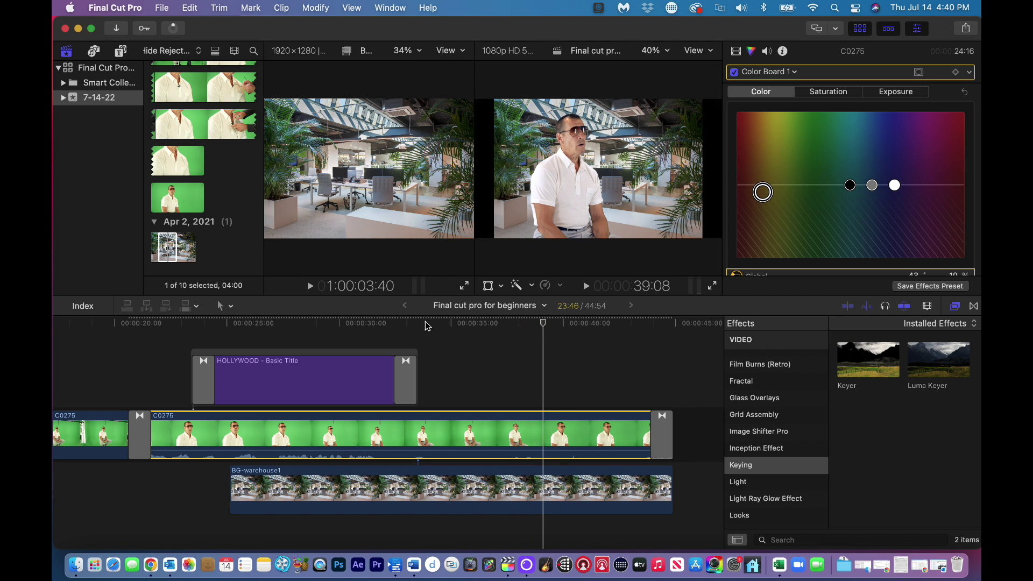
left_click(505, 324)
key("space")
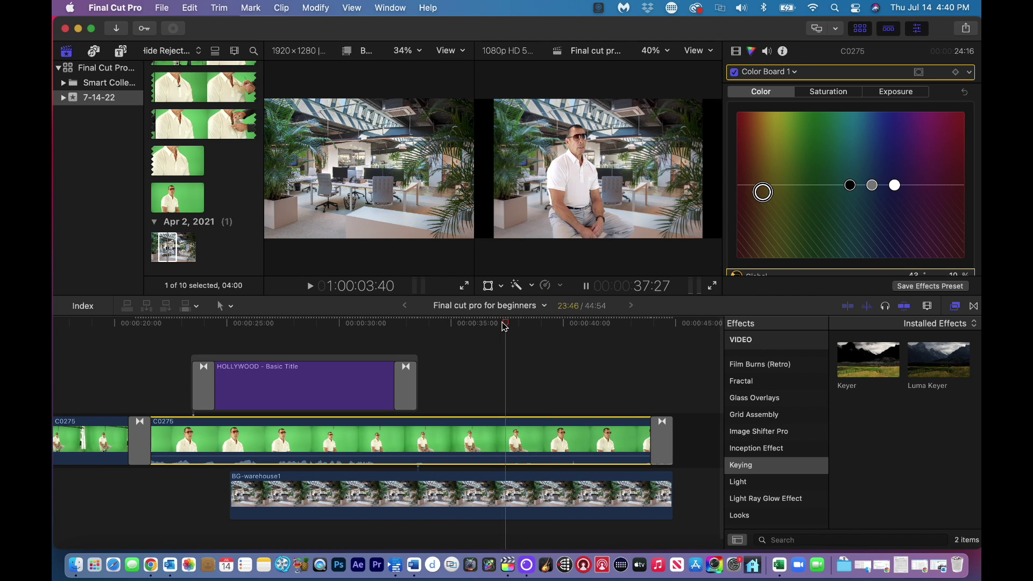
key("space")
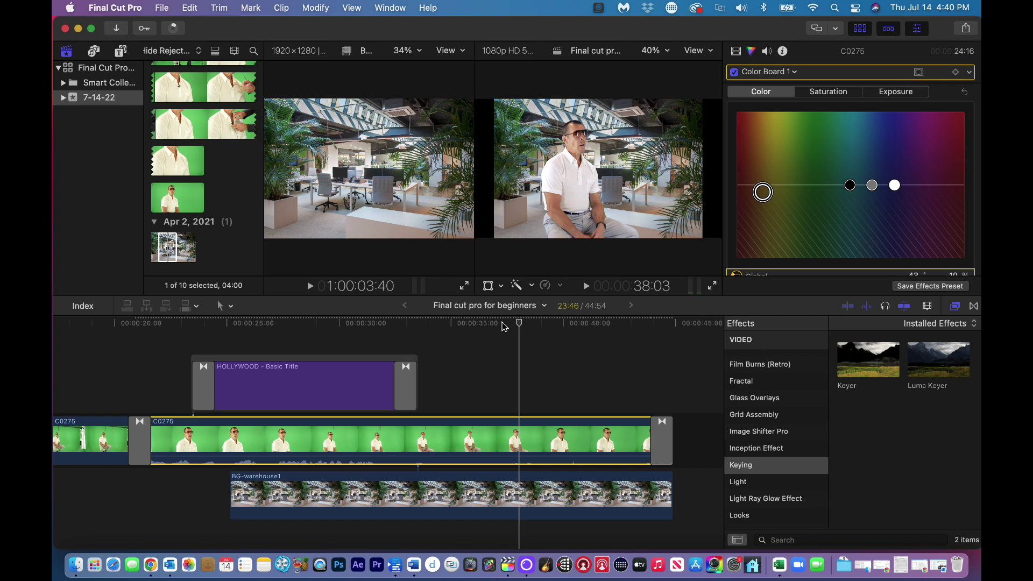
left_click_drag(505, 324, 603, 327)
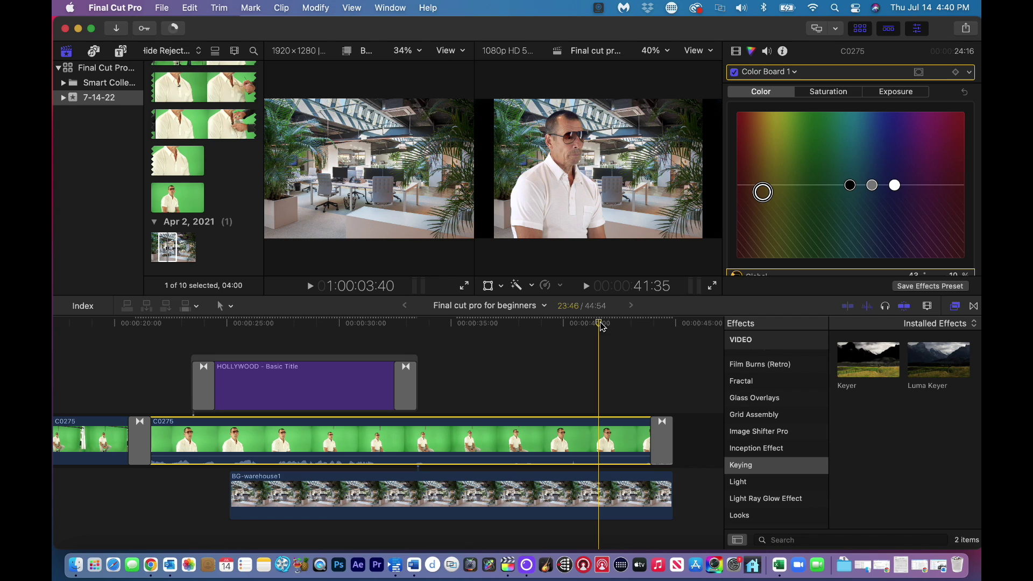
- Cut the 5:01 stretch of C0275 before the zoom shot and trim BG-warehouse1 to match
left_click(597, 432)
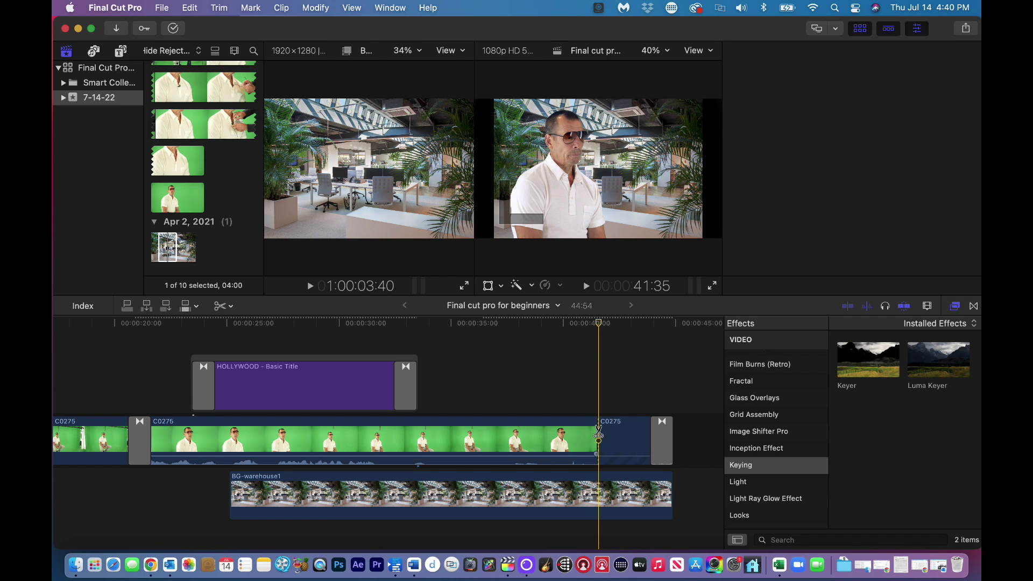
key("a")
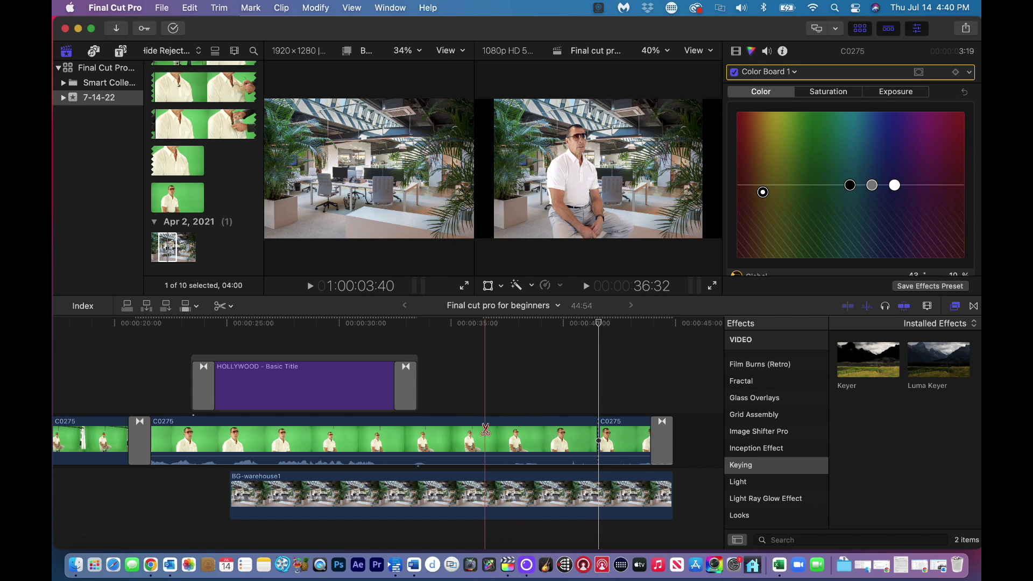
key("b")
left_click(486, 450)
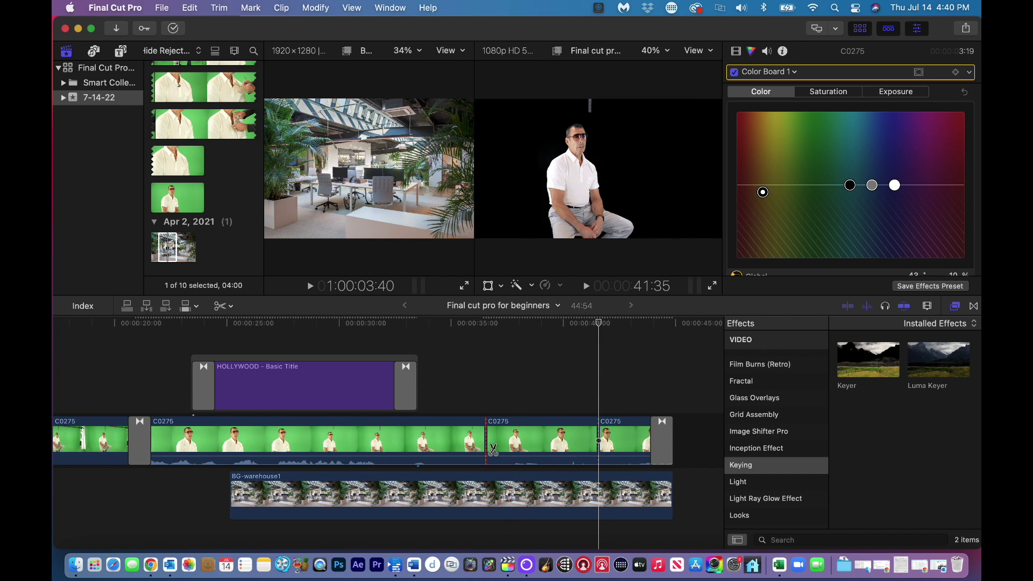
key("a")
left_click(520, 448)
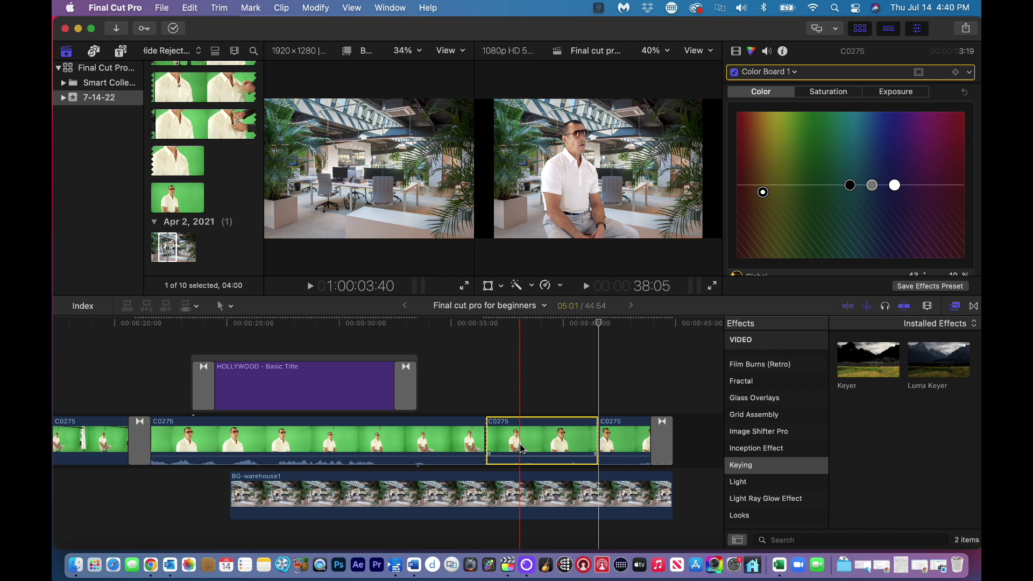
key("Delete")
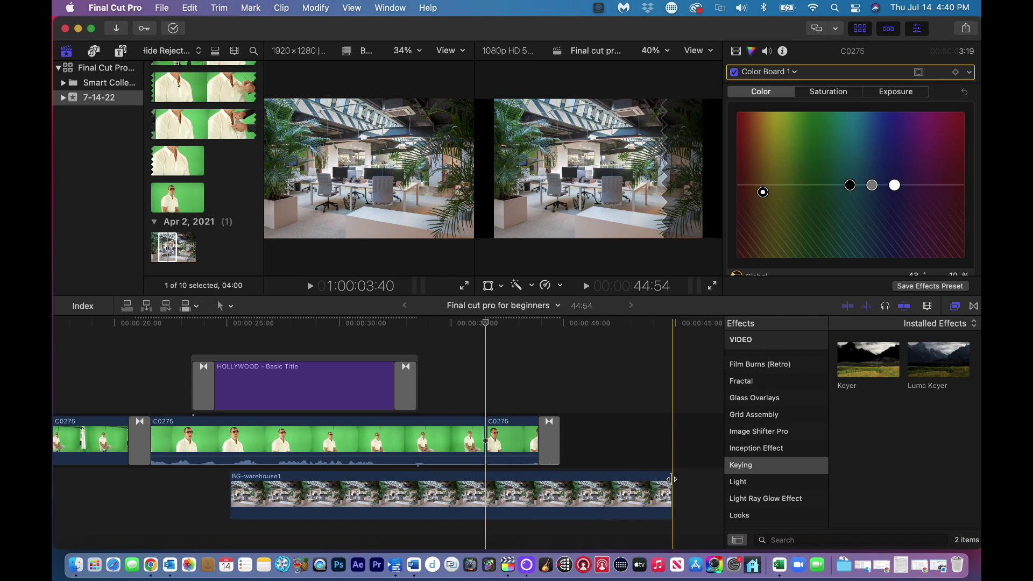
left_click_drag(670, 479, 558, 480)
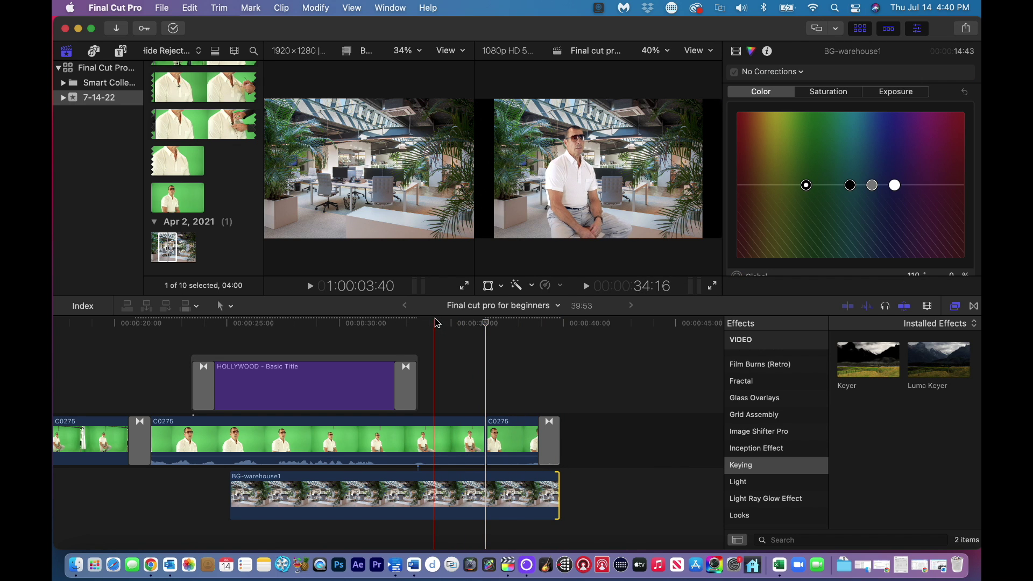
- Replay the new jump cut and park the playhead exactly on the edit
left_click_drag(436, 323, 465, 329)
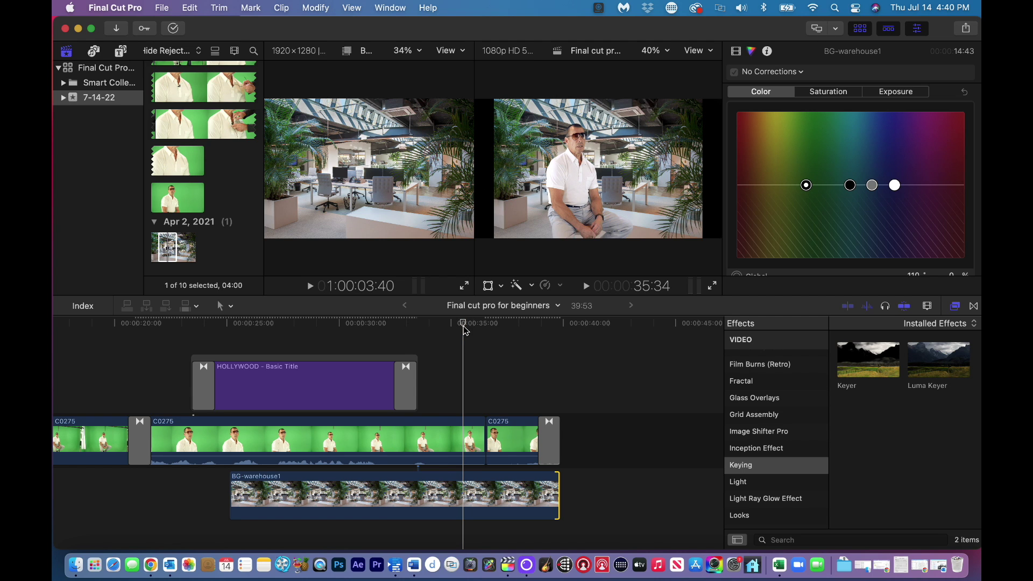
key("space")
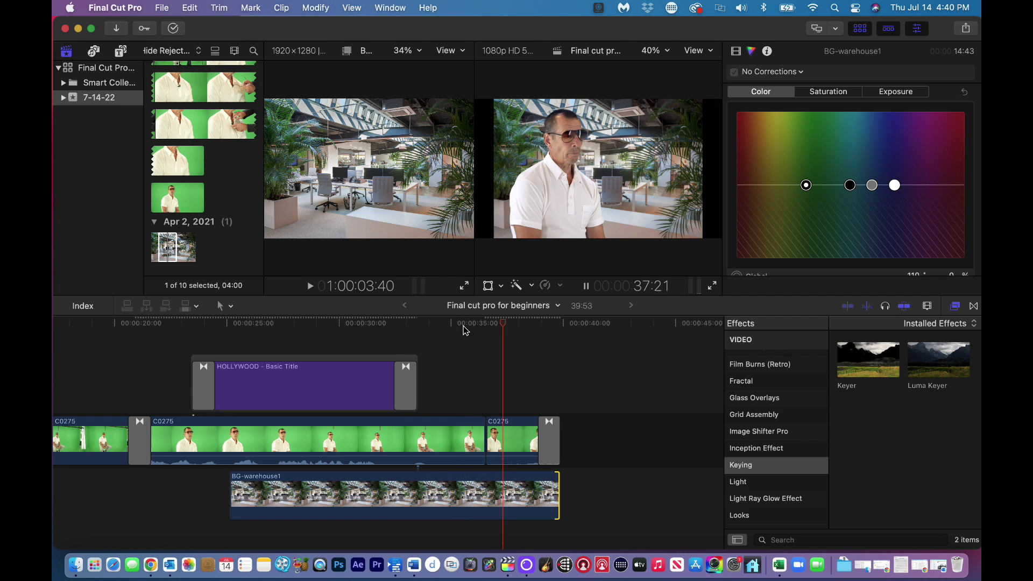
key("space")
key("space")
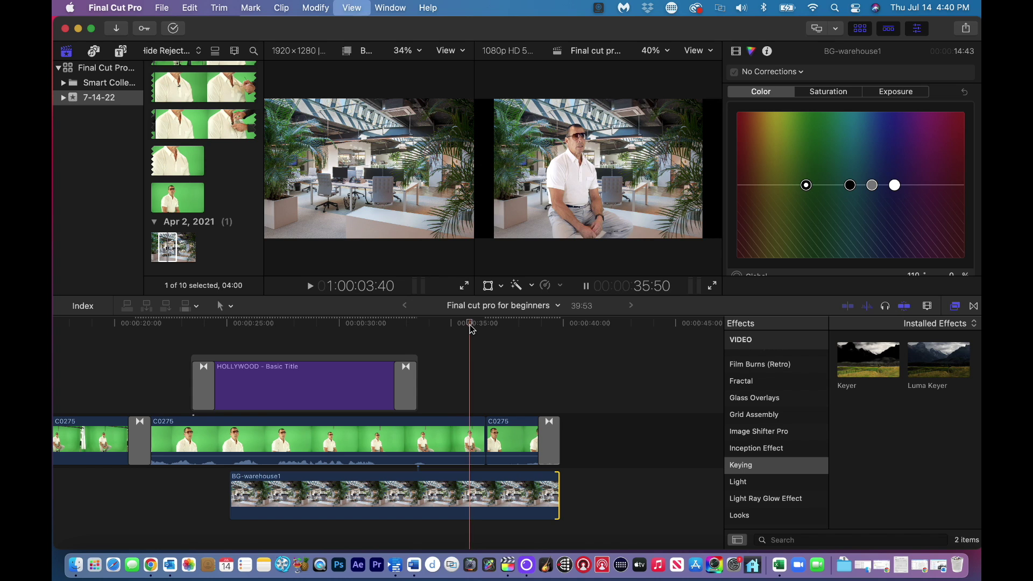
key("space")
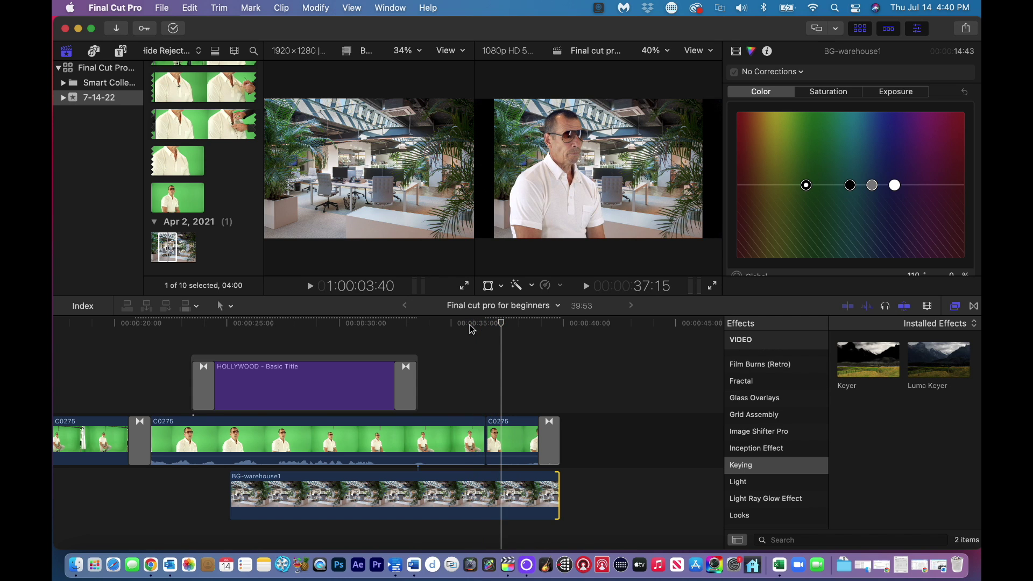
left_click(470, 327)
left_click_drag(472, 329, 500, 324)
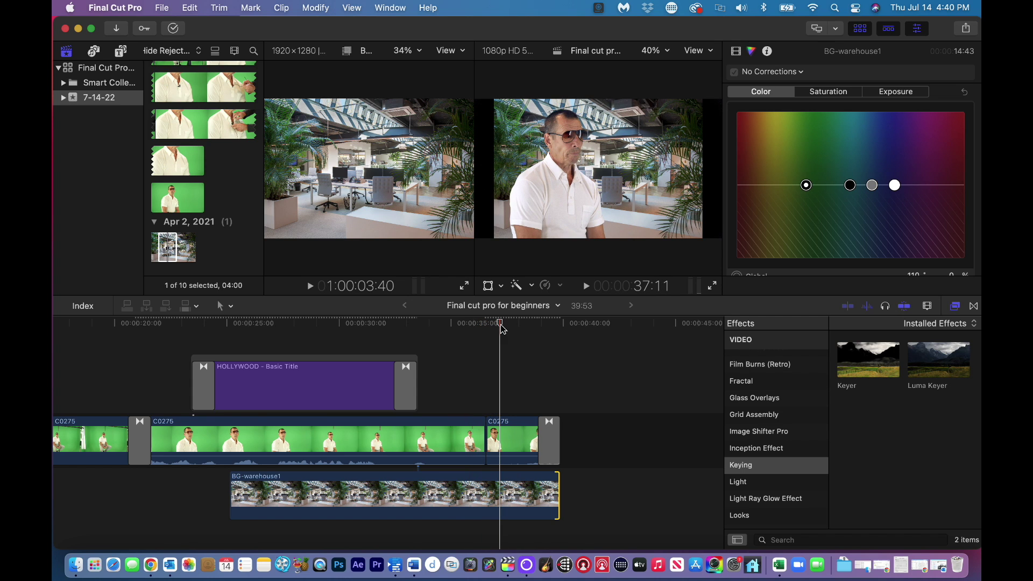
- Blade BG-warehouse1 at the jump cut and select the piece behind the zoomed shot
key("b")
left_click(483, 491)
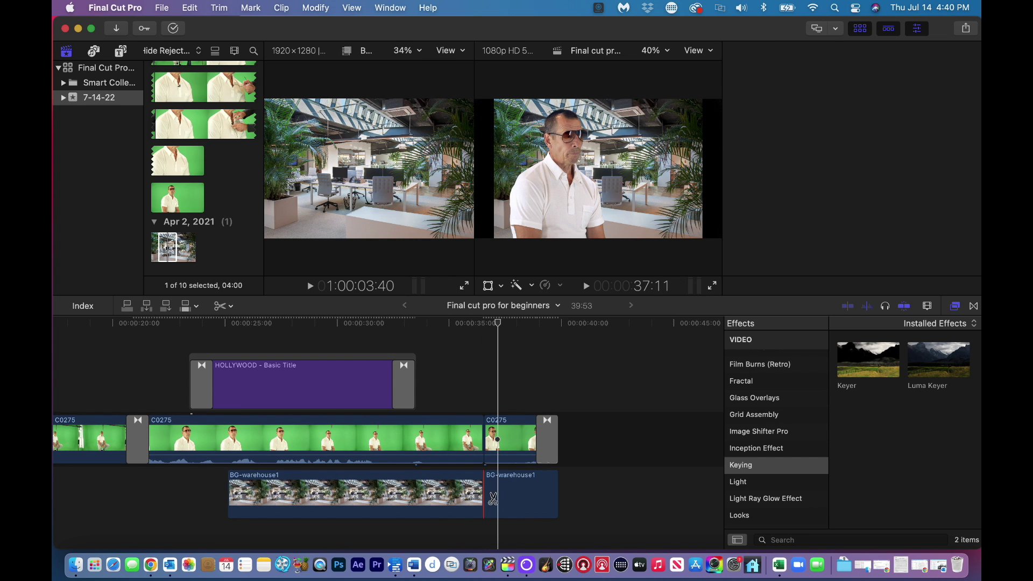
left_click(513, 324)
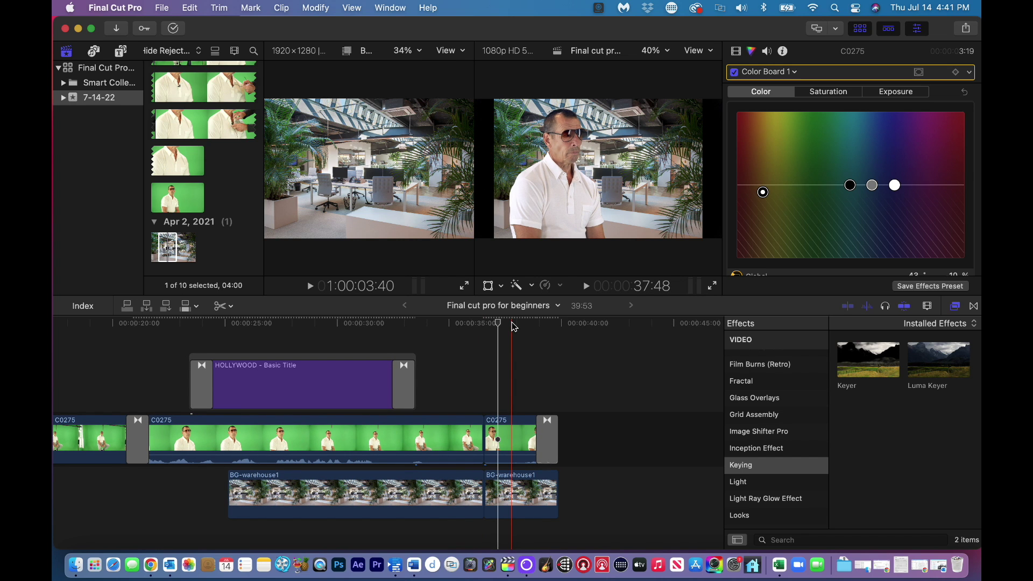
left_click(526, 490)
key("super+z")
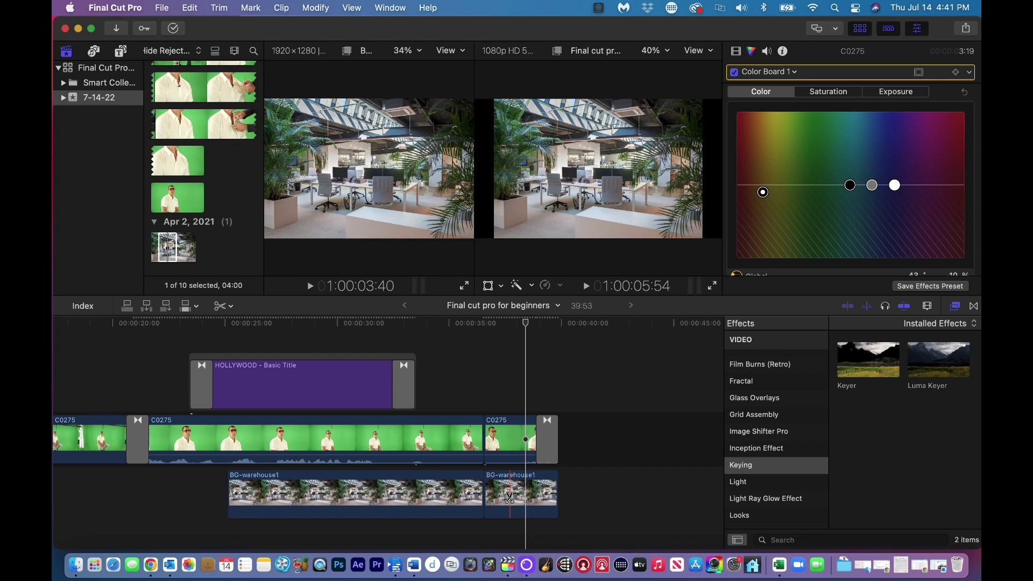
key("a")
left_click(510, 492)
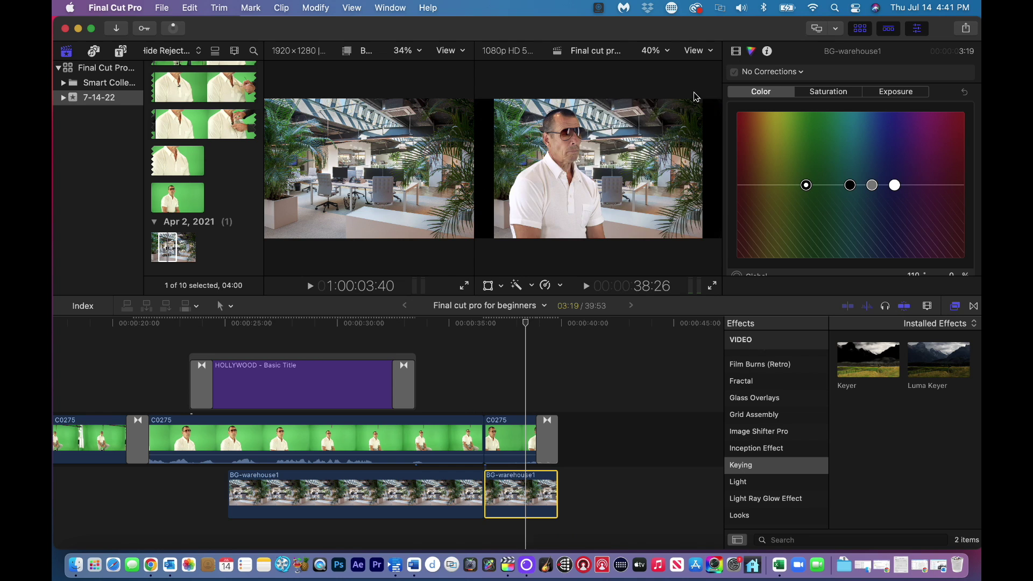
- Set the second BG-warehouse1 piece's Transform Scale to 195% and preview the composite
left_click(737, 52)
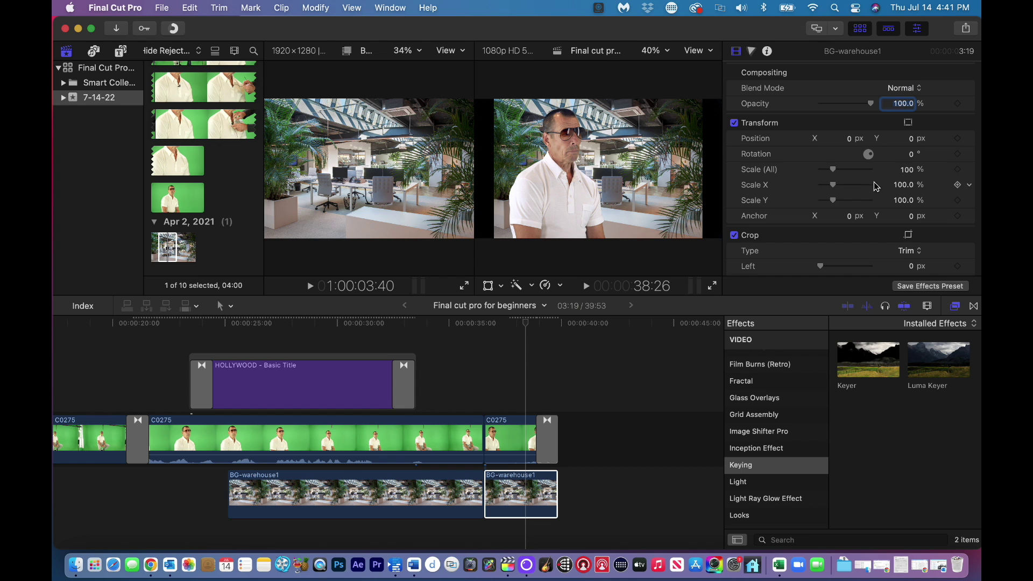
left_click_drag(911, 173, 907, 168)
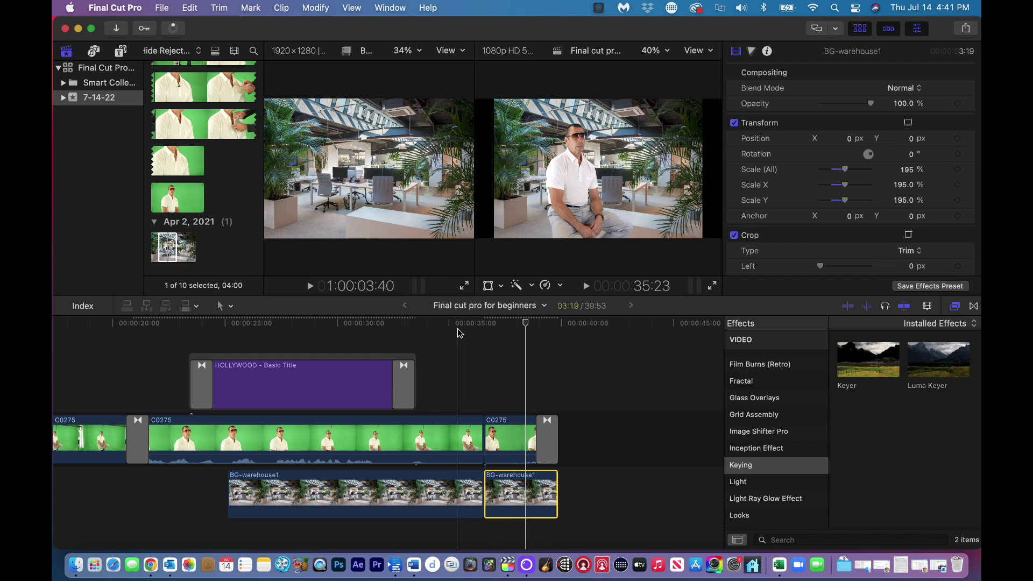
key("space")
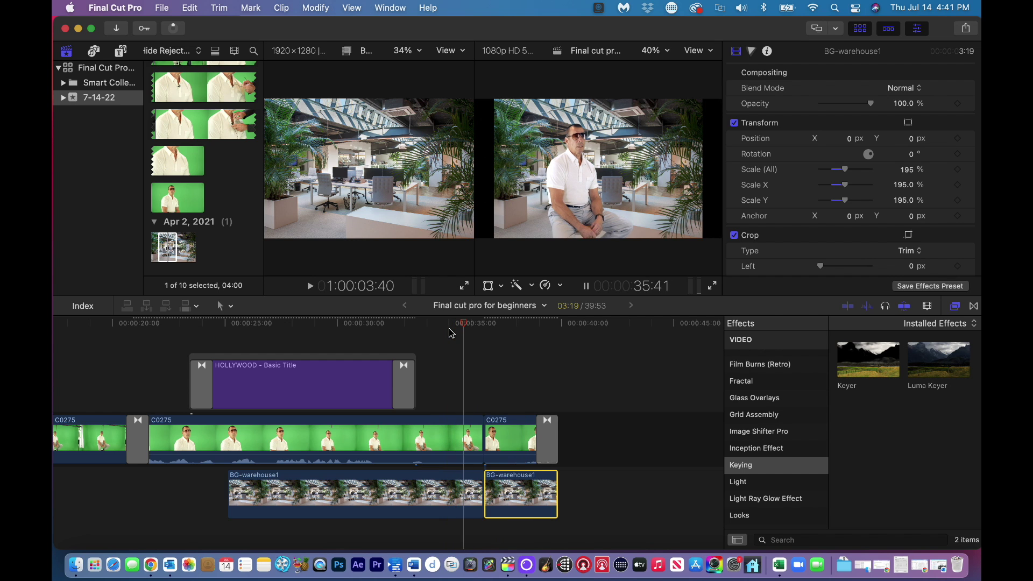
key("space")
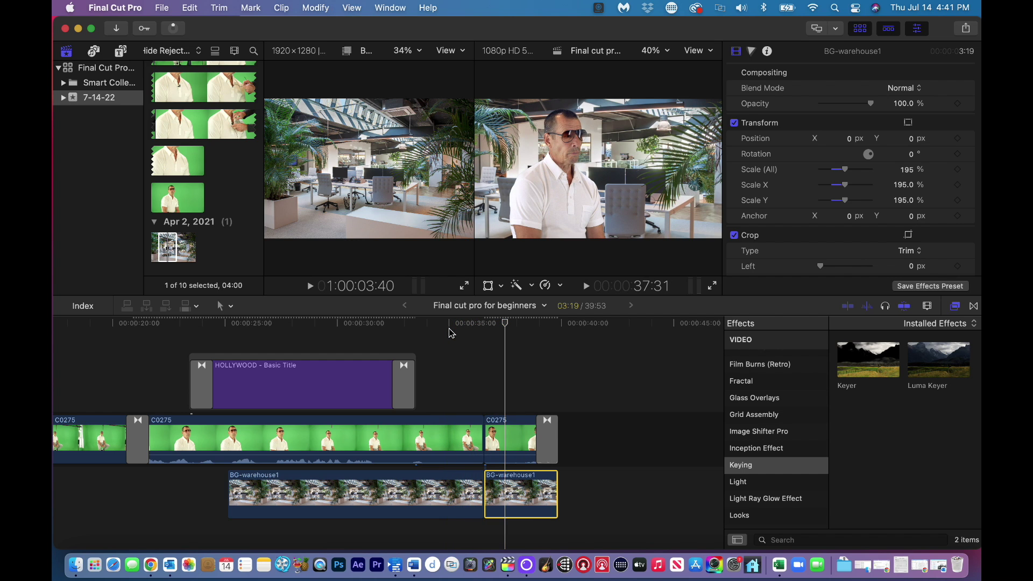